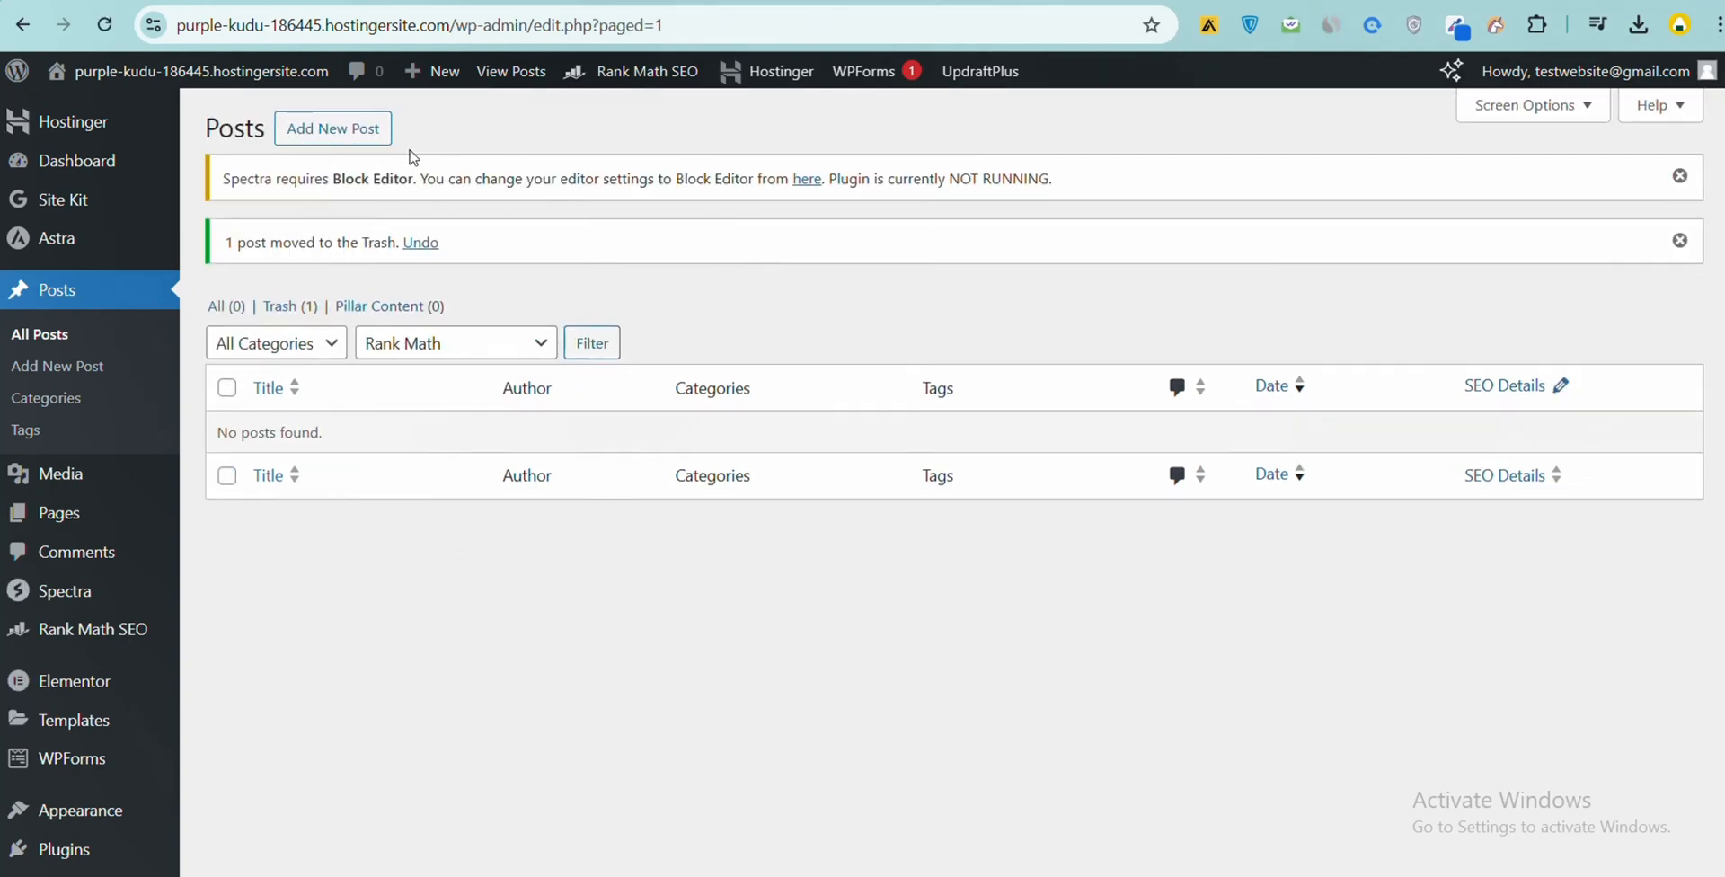
# - Start a new post, then switch to the Word document and copy its title line "How to Create a Post in WordPress: A Step-by-Step Guide"
pyautogui.click(354, 151)
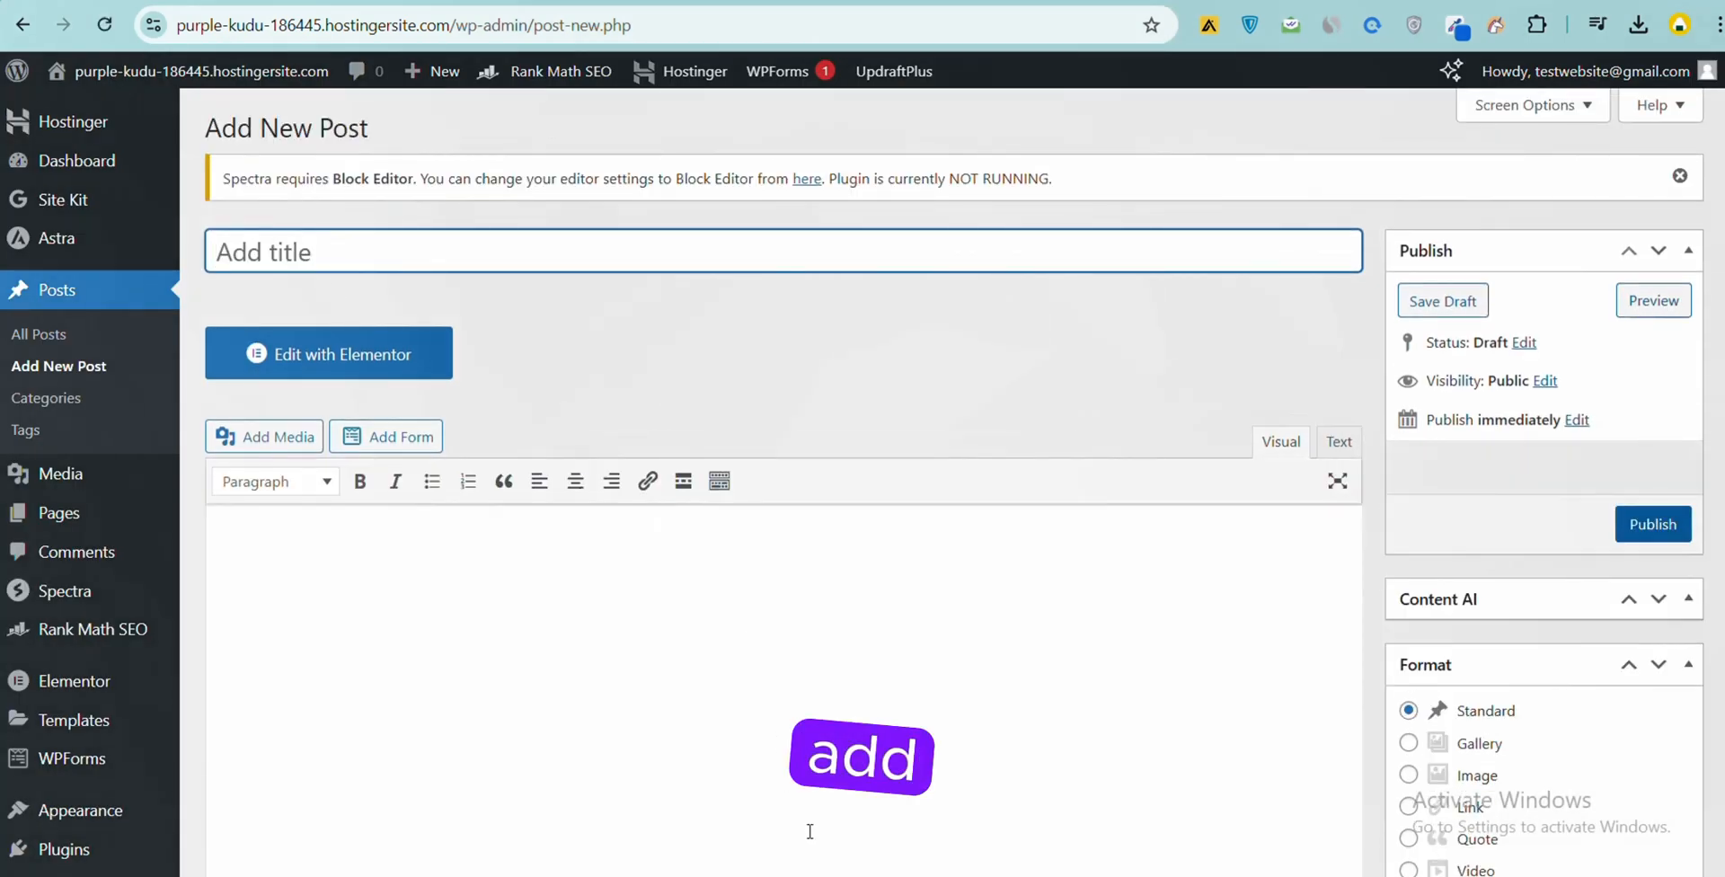
pyautogui.click(1081, 810)
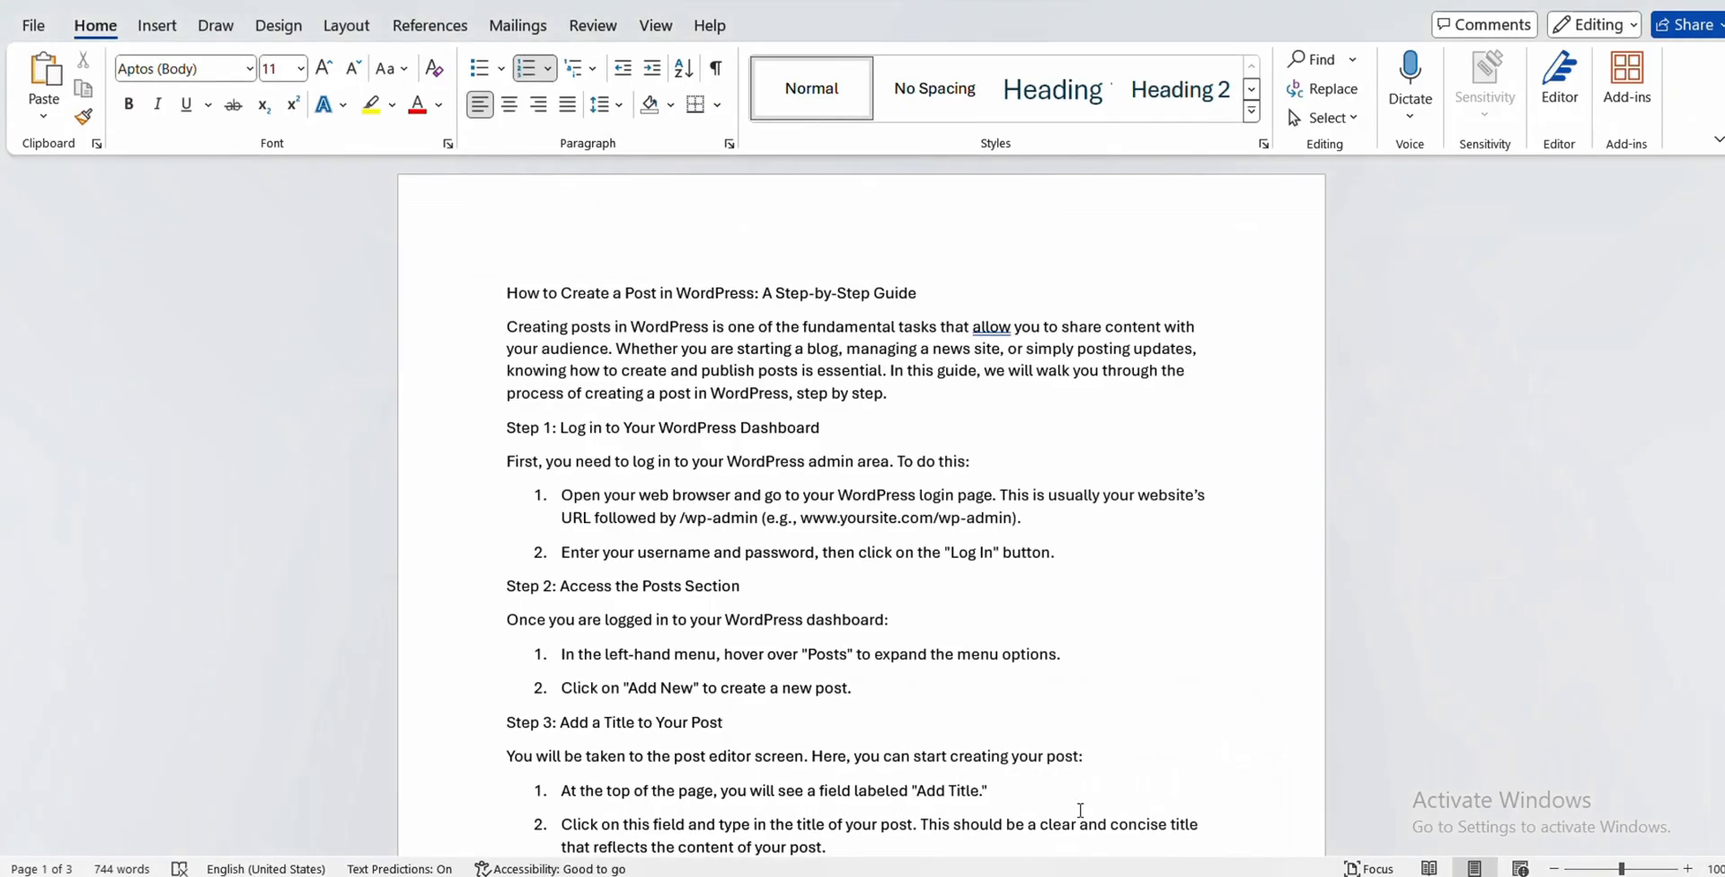
pyautogui.moveTo(507, 289); pyautogui.dragTo(939, 309)
pyautogui.rightClick(895, 329)
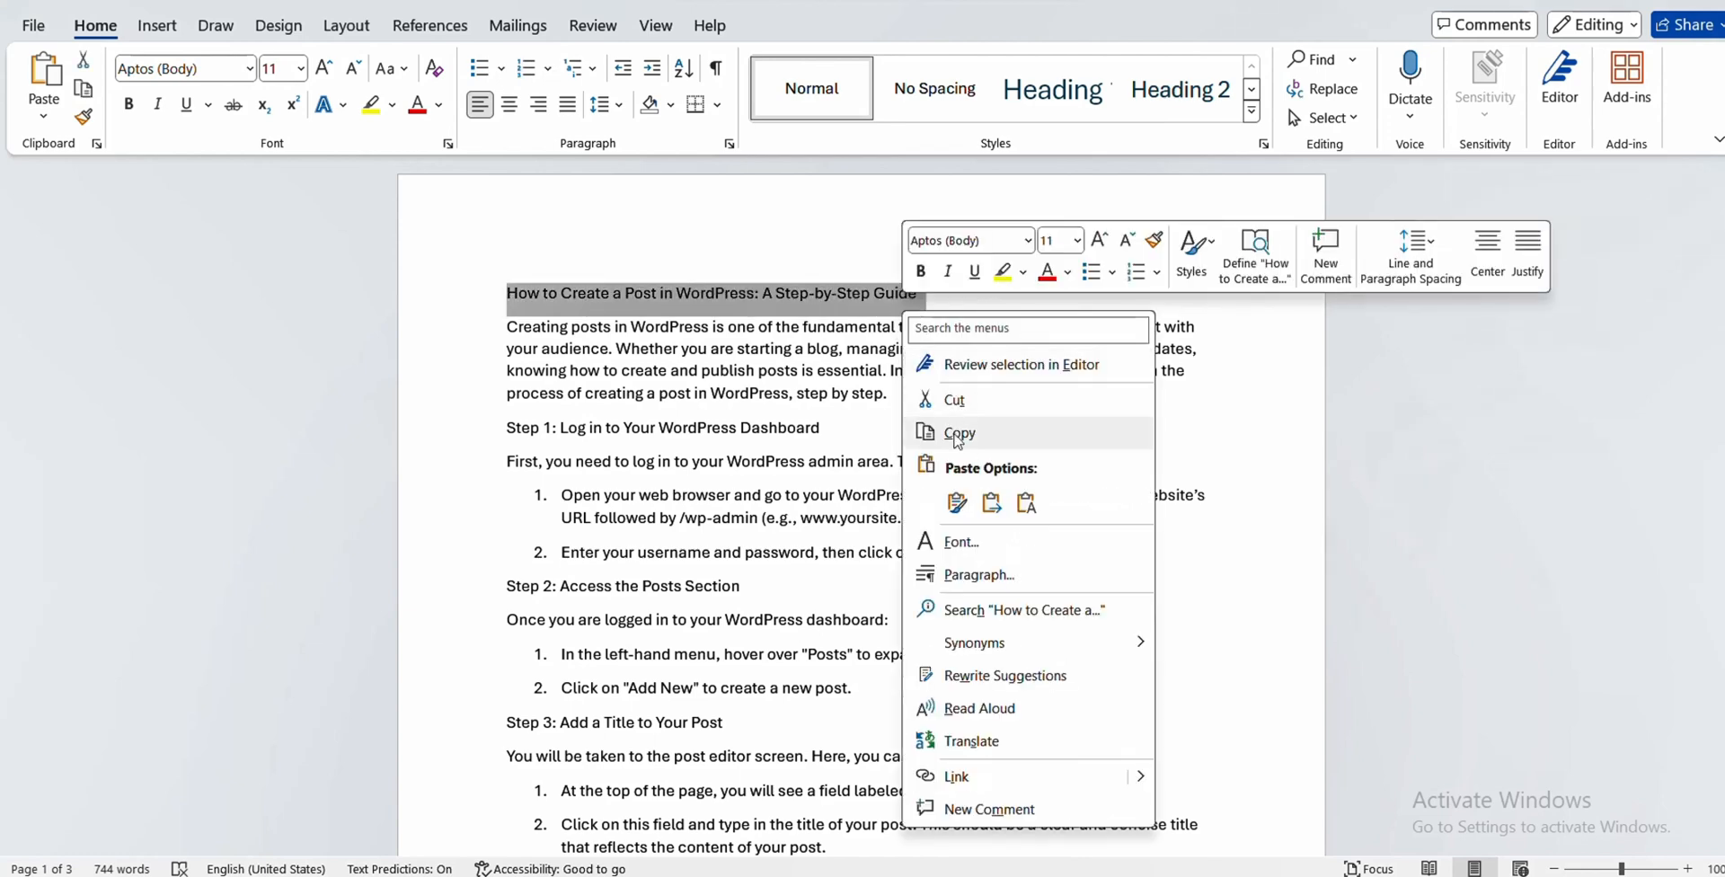
pyautogui.click(966, 432)
# - Switch back to the new post in Chrome and paste the copied line as the post title
pyautogui.moveTo(1045, 875)
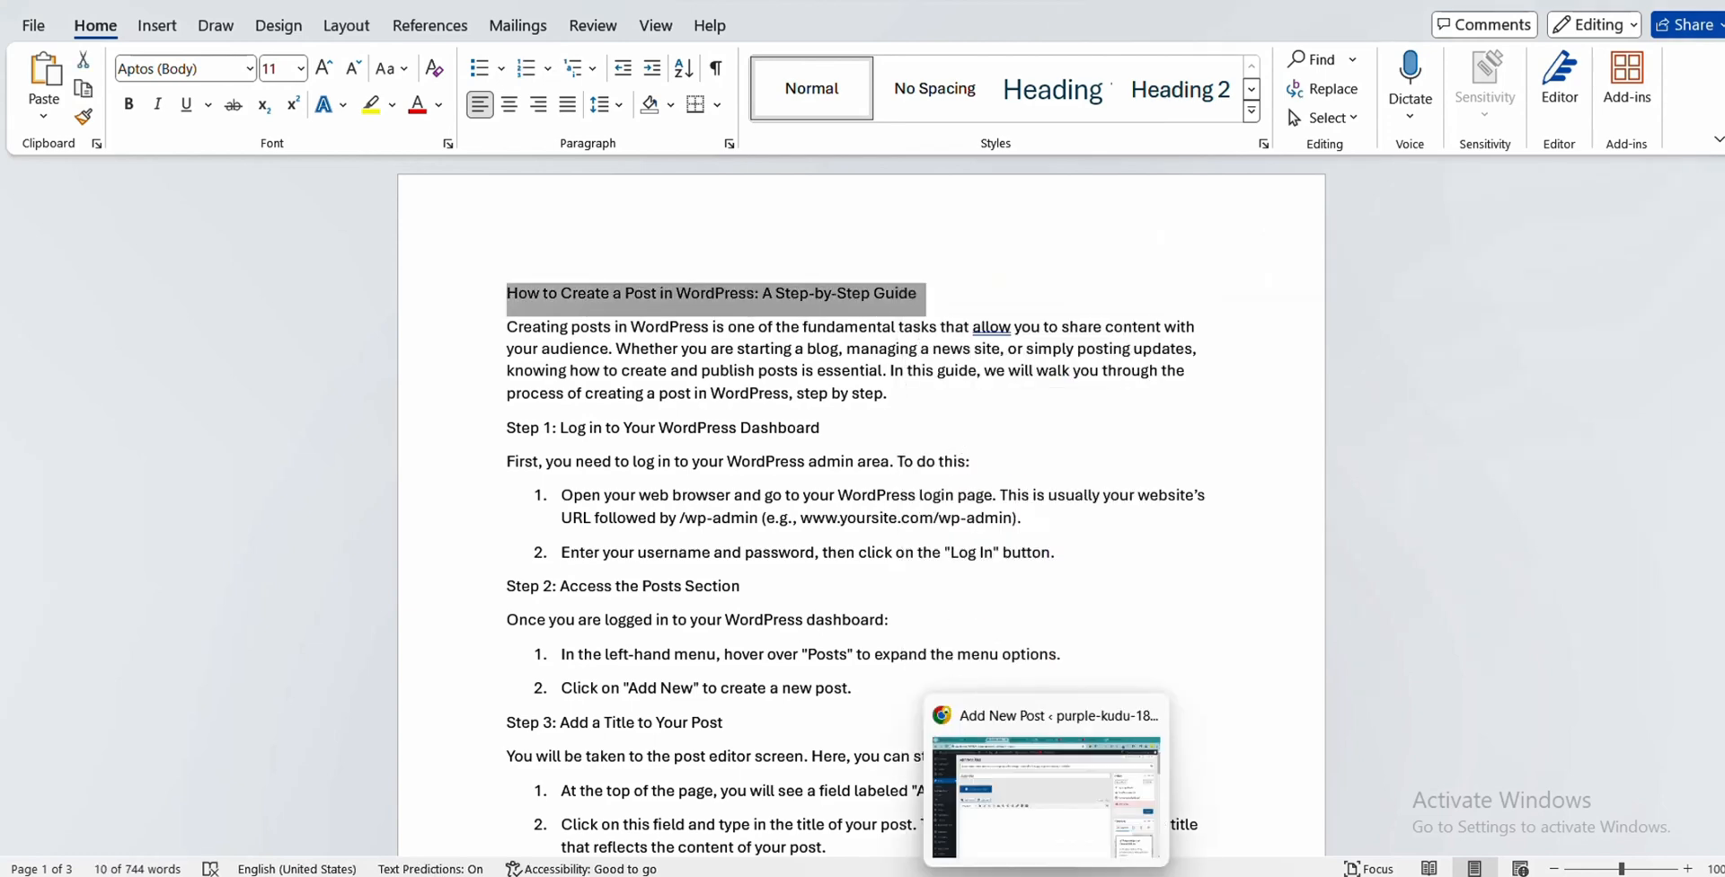
pyautogui.click(1046, 790)
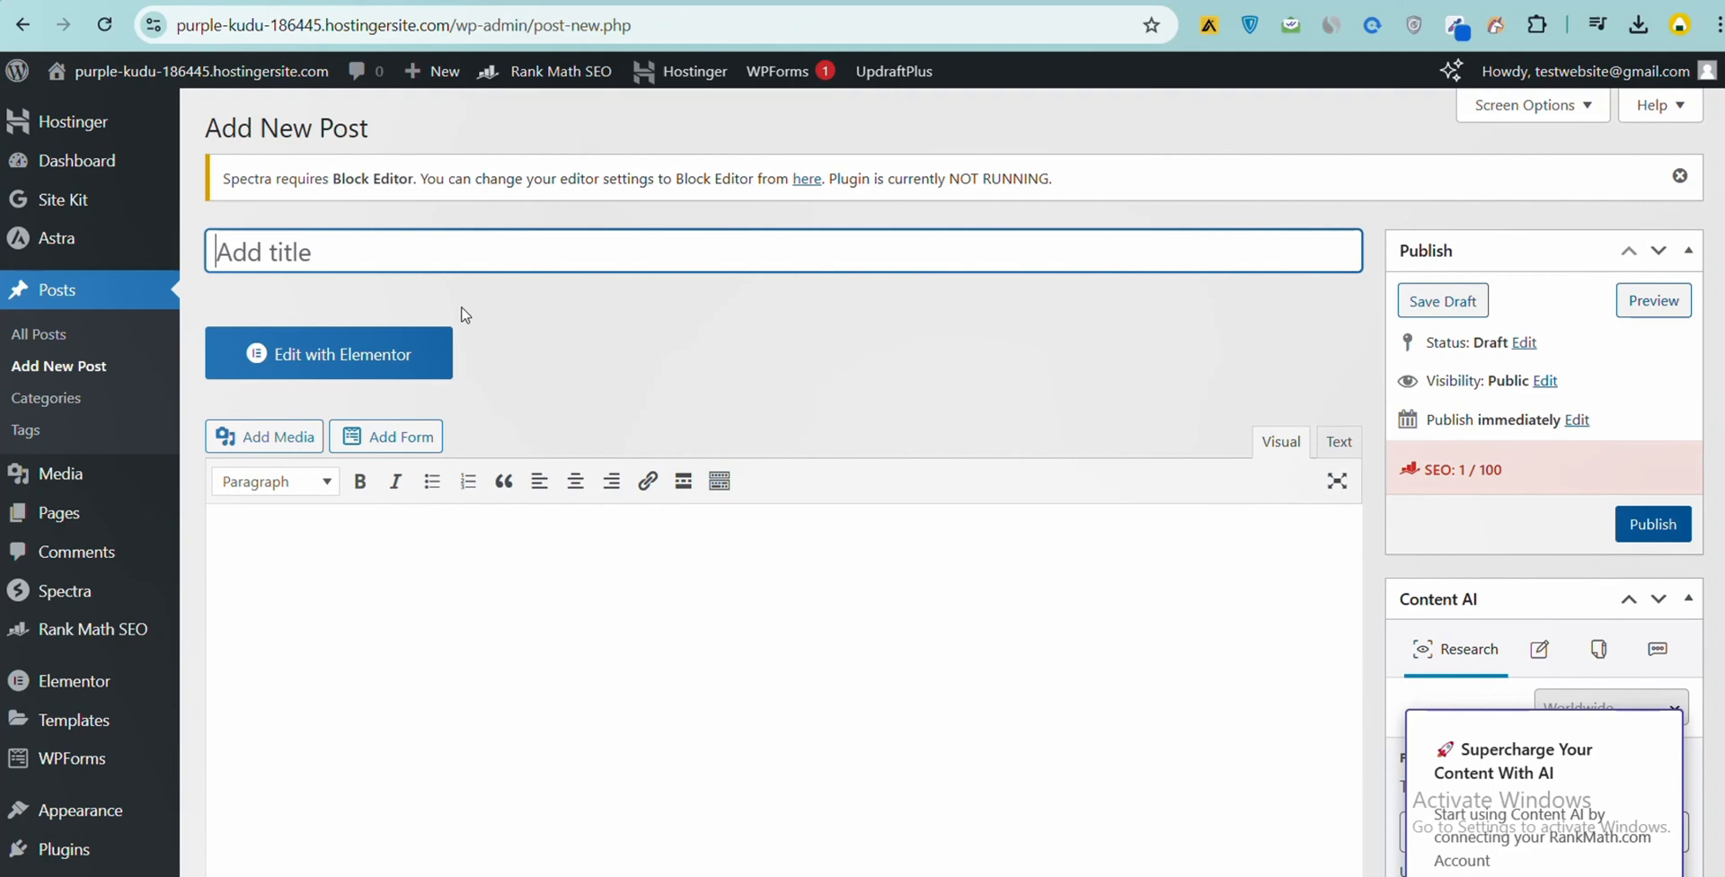
pyautogui.rightClick(444, 256)
pyautogui.click(498, 478)
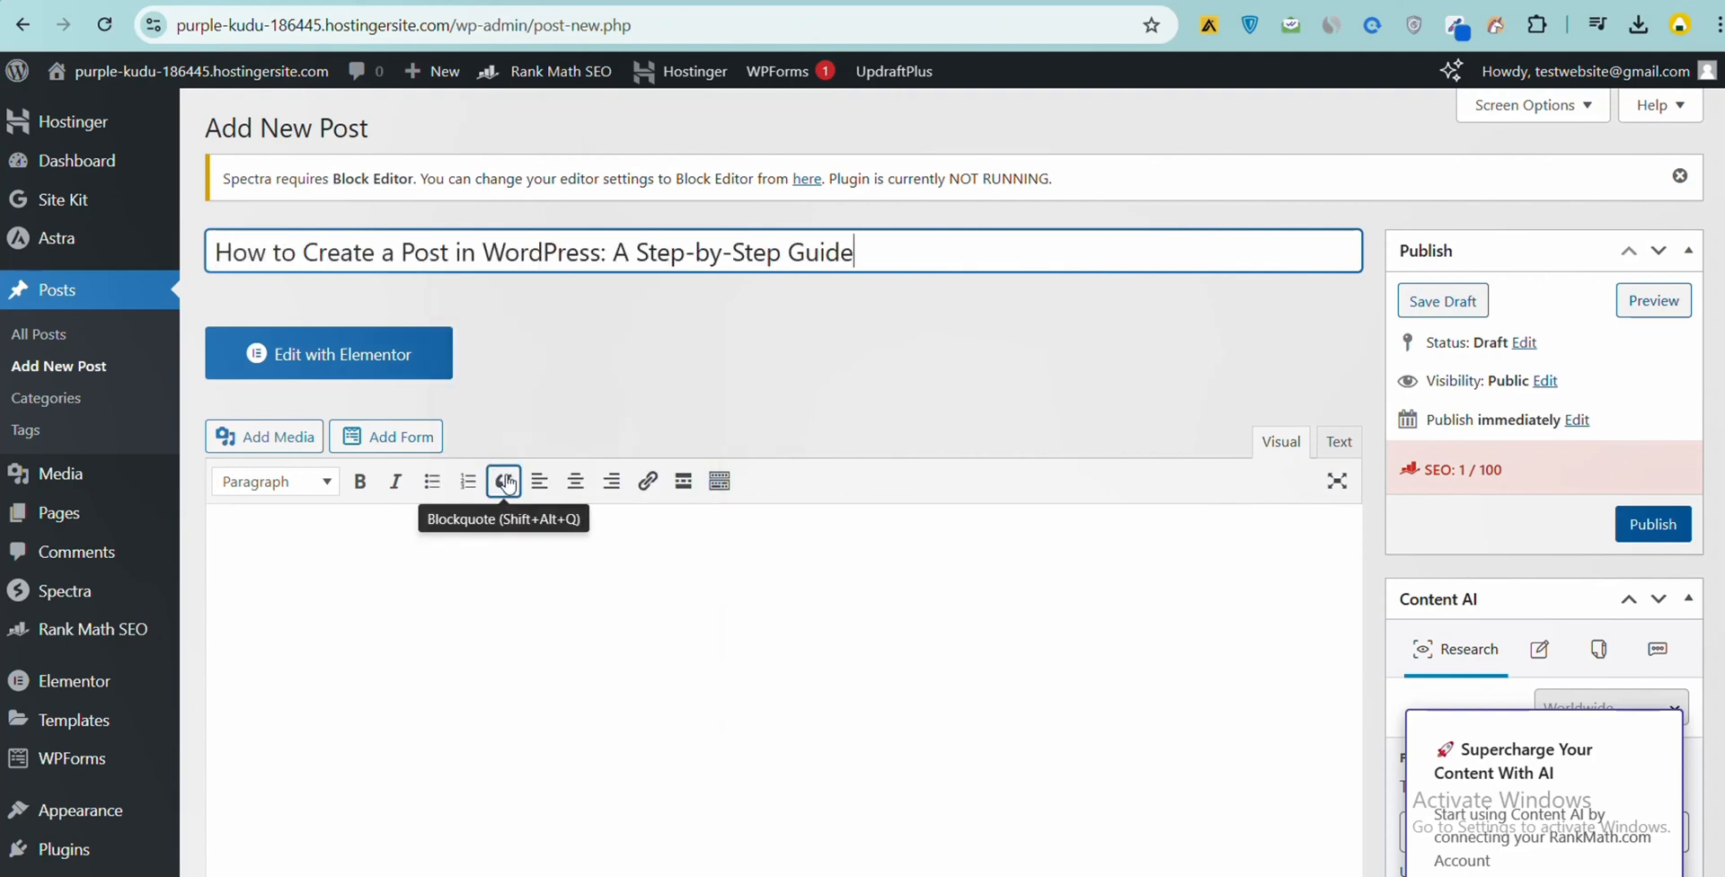
pyautogui.click(869, 300)
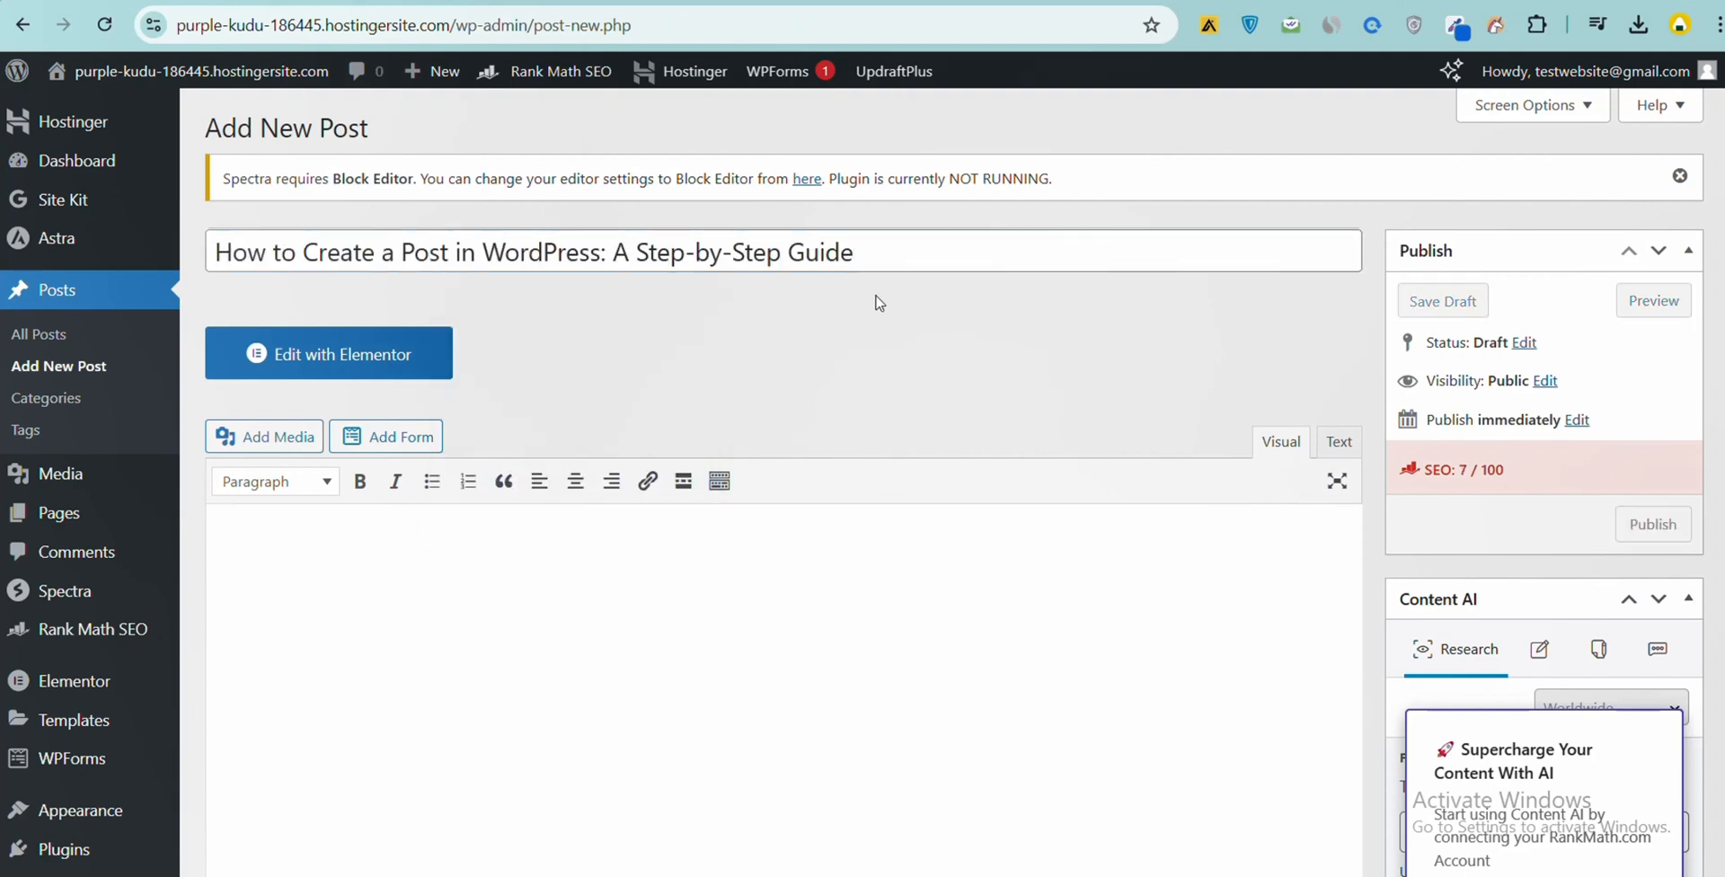
# - Return to Document1 in Word and copy all the article text below the title, from the introduction through the conclusion
pyautogui.scroll(-1, 857, 327)
pyautogui.scroll(-1, 857, 327)
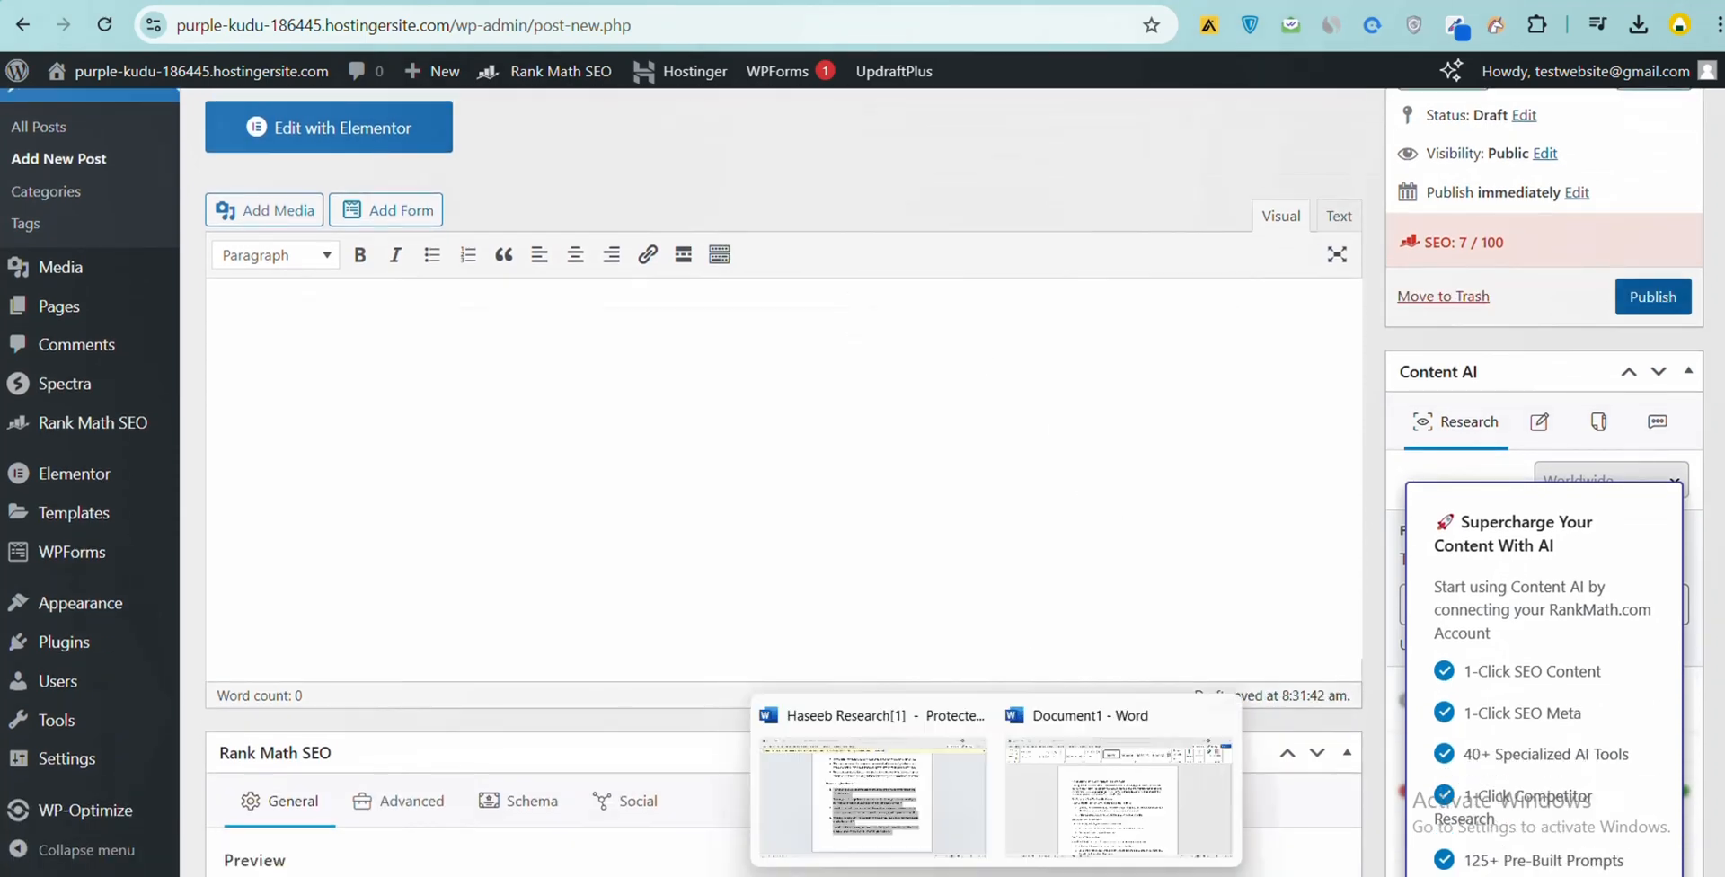
pyautogui.click(1096, 849)
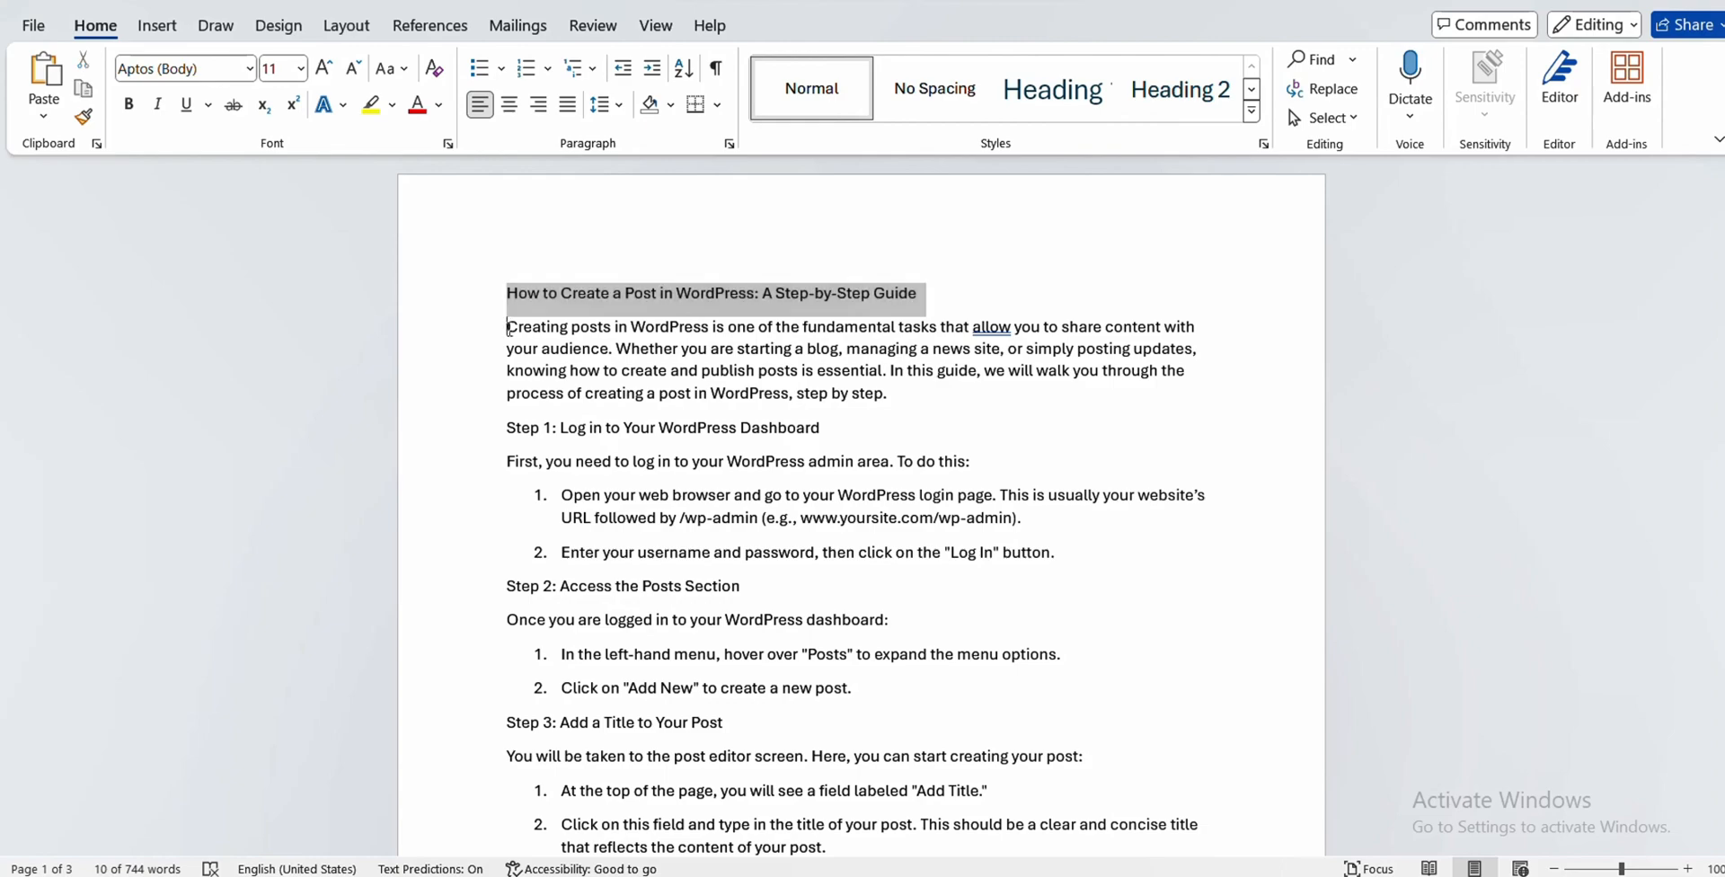
pyautogui.moveTo(509, 326); pyautogui.dragTo(714, 425)
pyautogui.scroll(4, 766, 335)
pyautogui.moveTo(790, 332); pyautogui.dragTo(1232, 326)
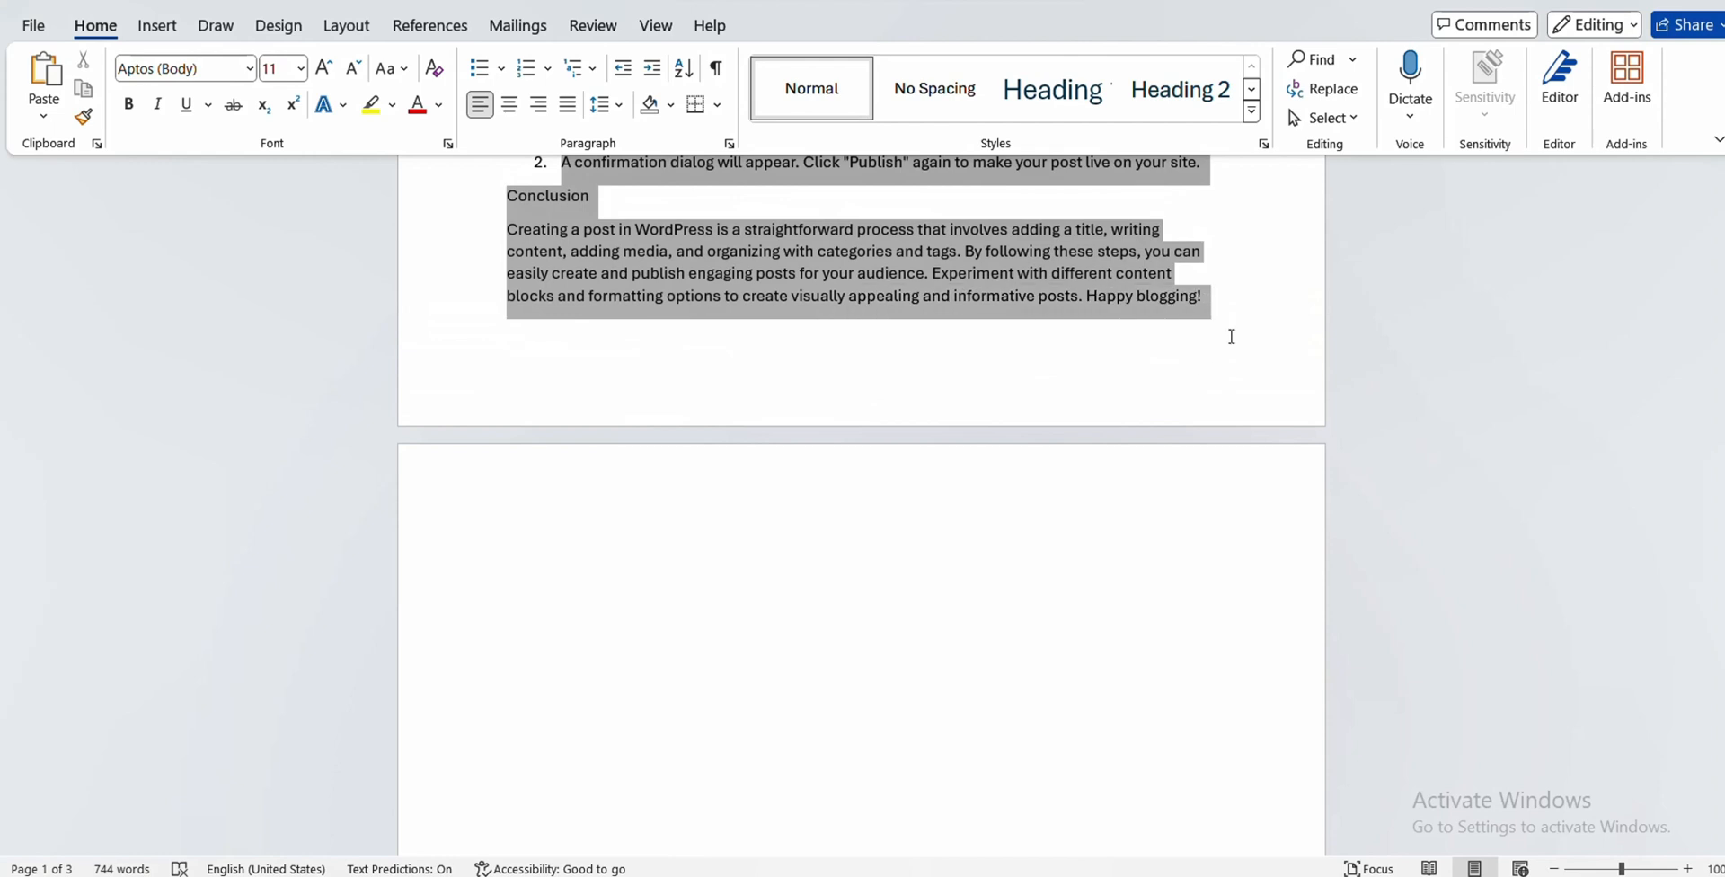
pyautogui.rightClick(1011, 251)
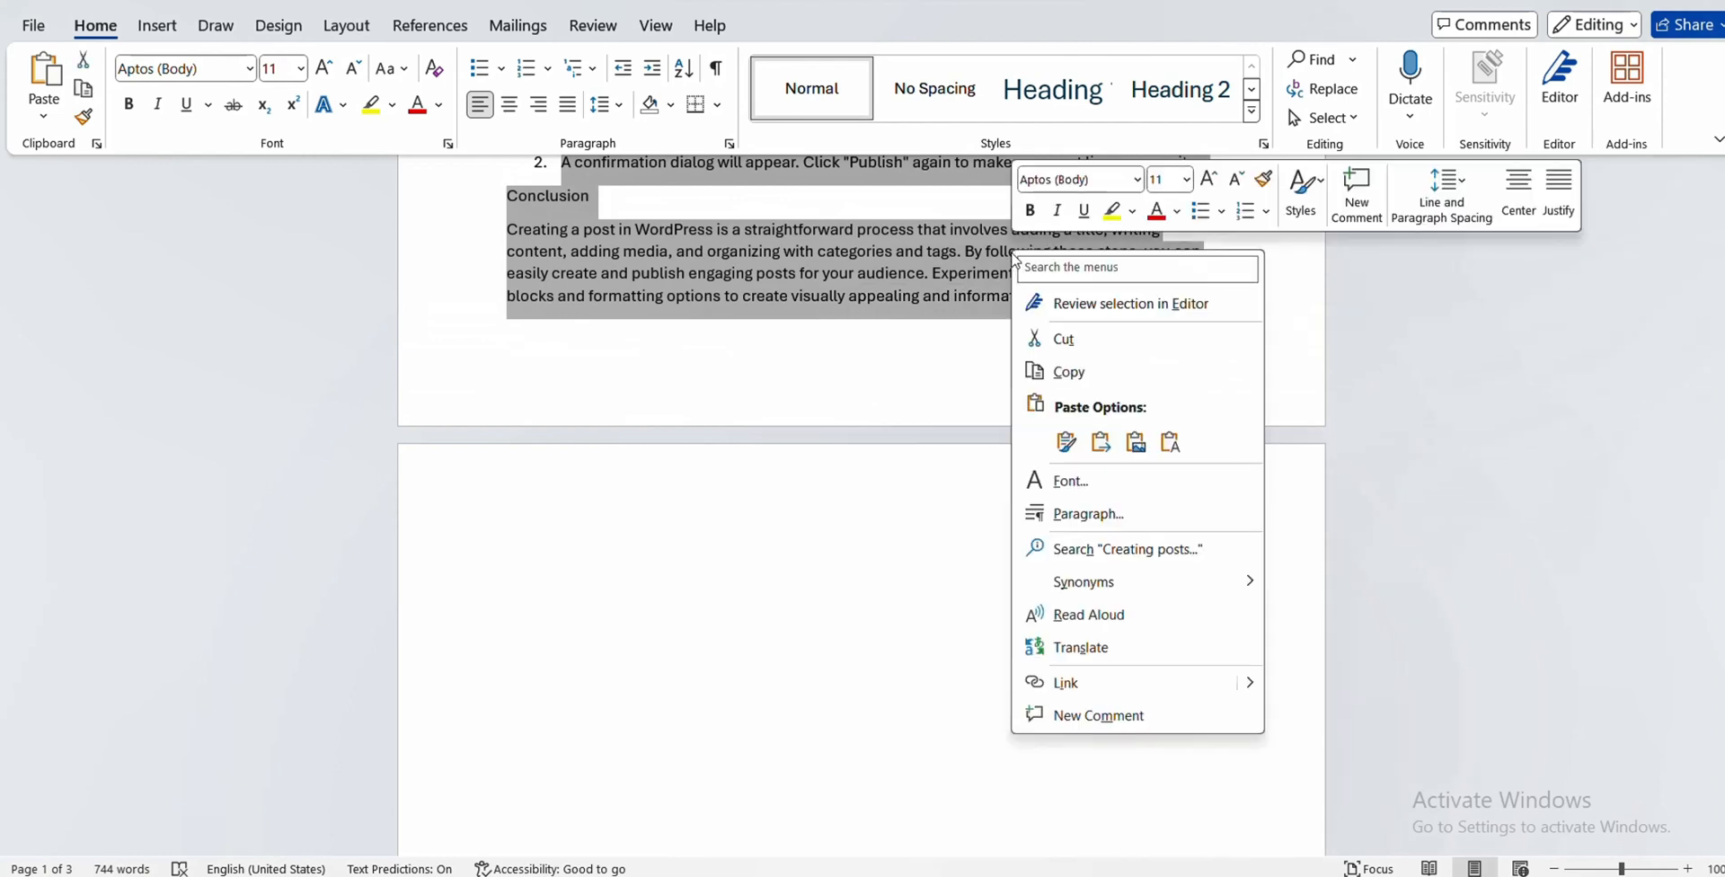
pyautogui.click(1061, 376)
# - Switch to the new post in Chrome and paste the copied article text into the content area
pyautogui.hotkey('alt', 'Tab')
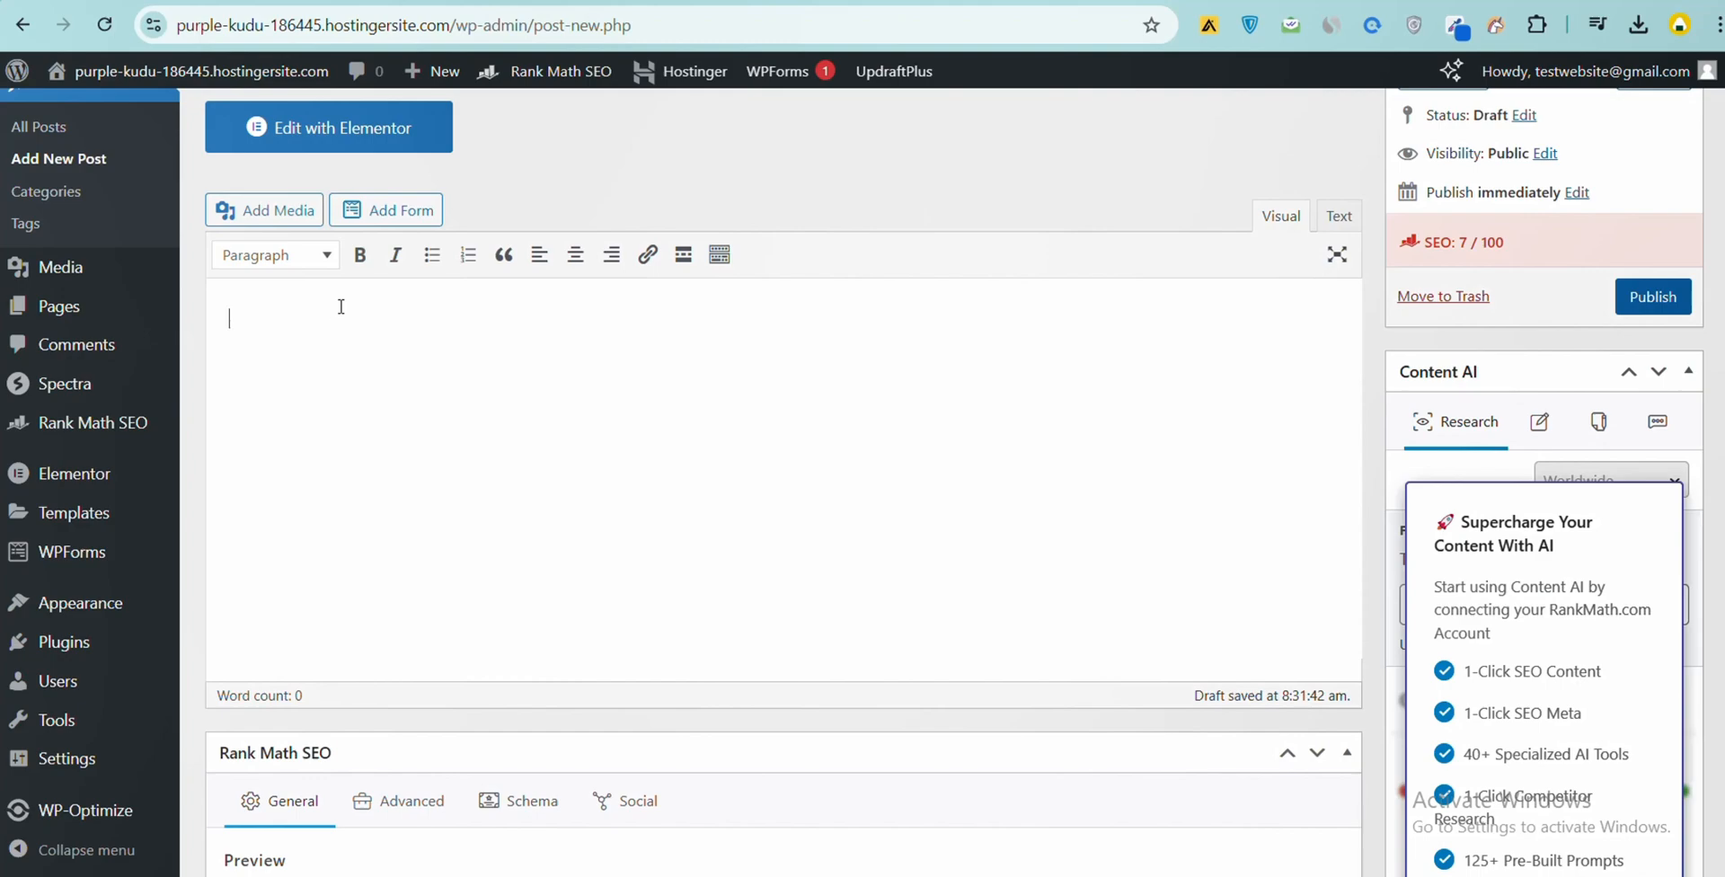
pyautogui.hotkey('ctrl', 'v')
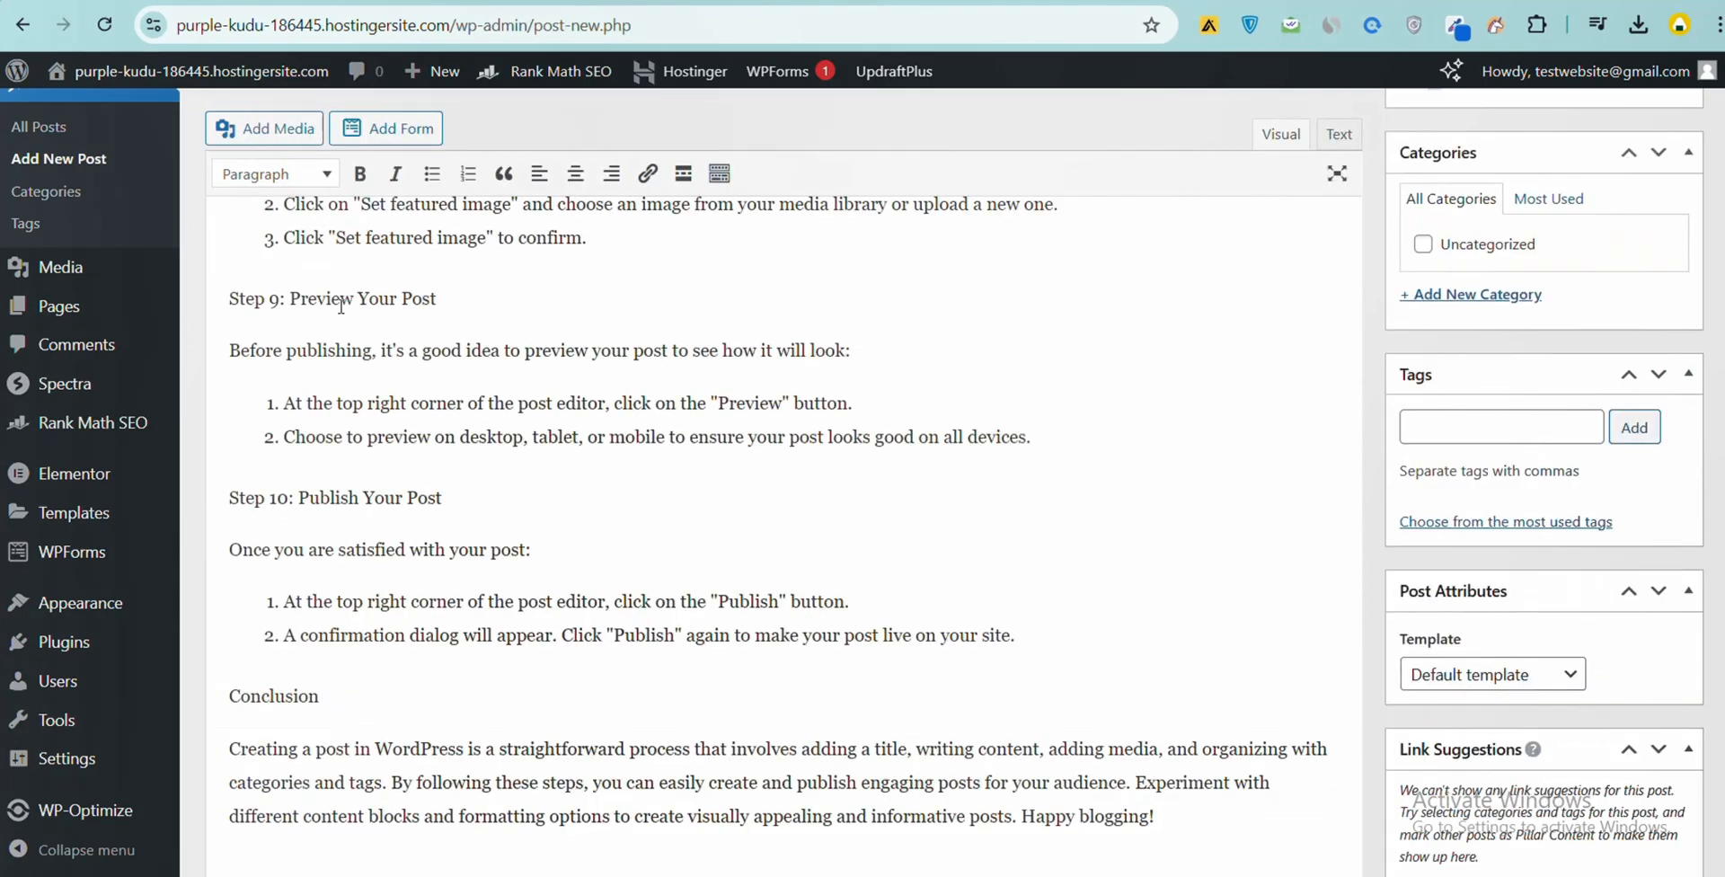
pyautogui.scroll(20, 461, 324)
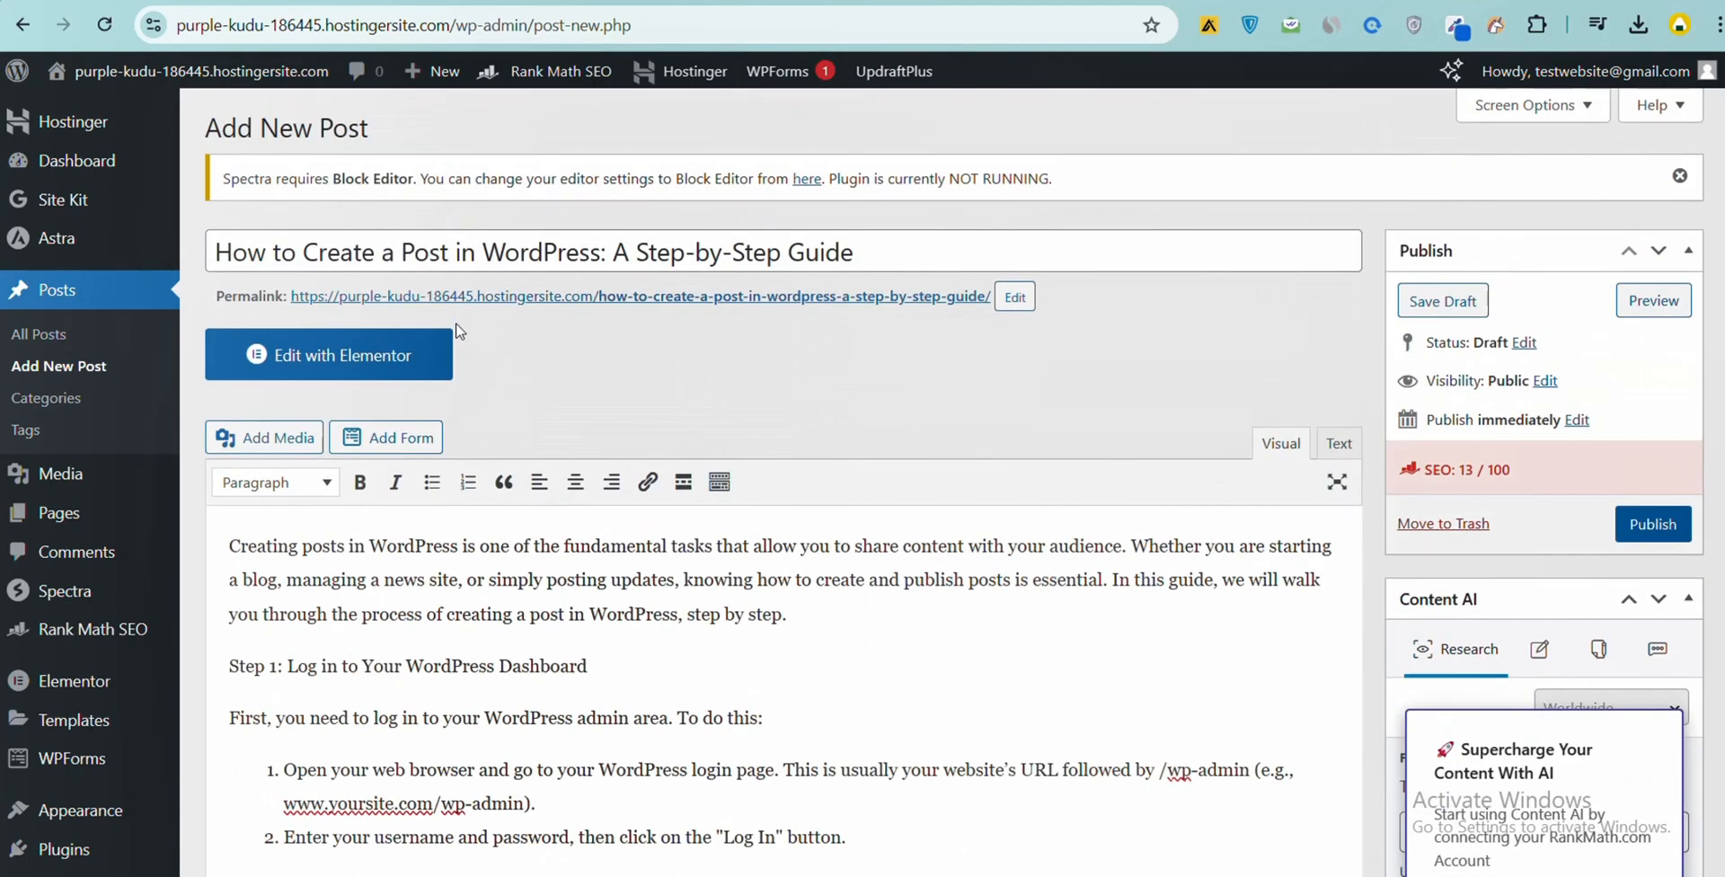
# - Make the "Step 1: Log in to Your WordPress Dashboard" line bold and format it as Heading 1
pyautogui.scroll(-1, 388, 602)
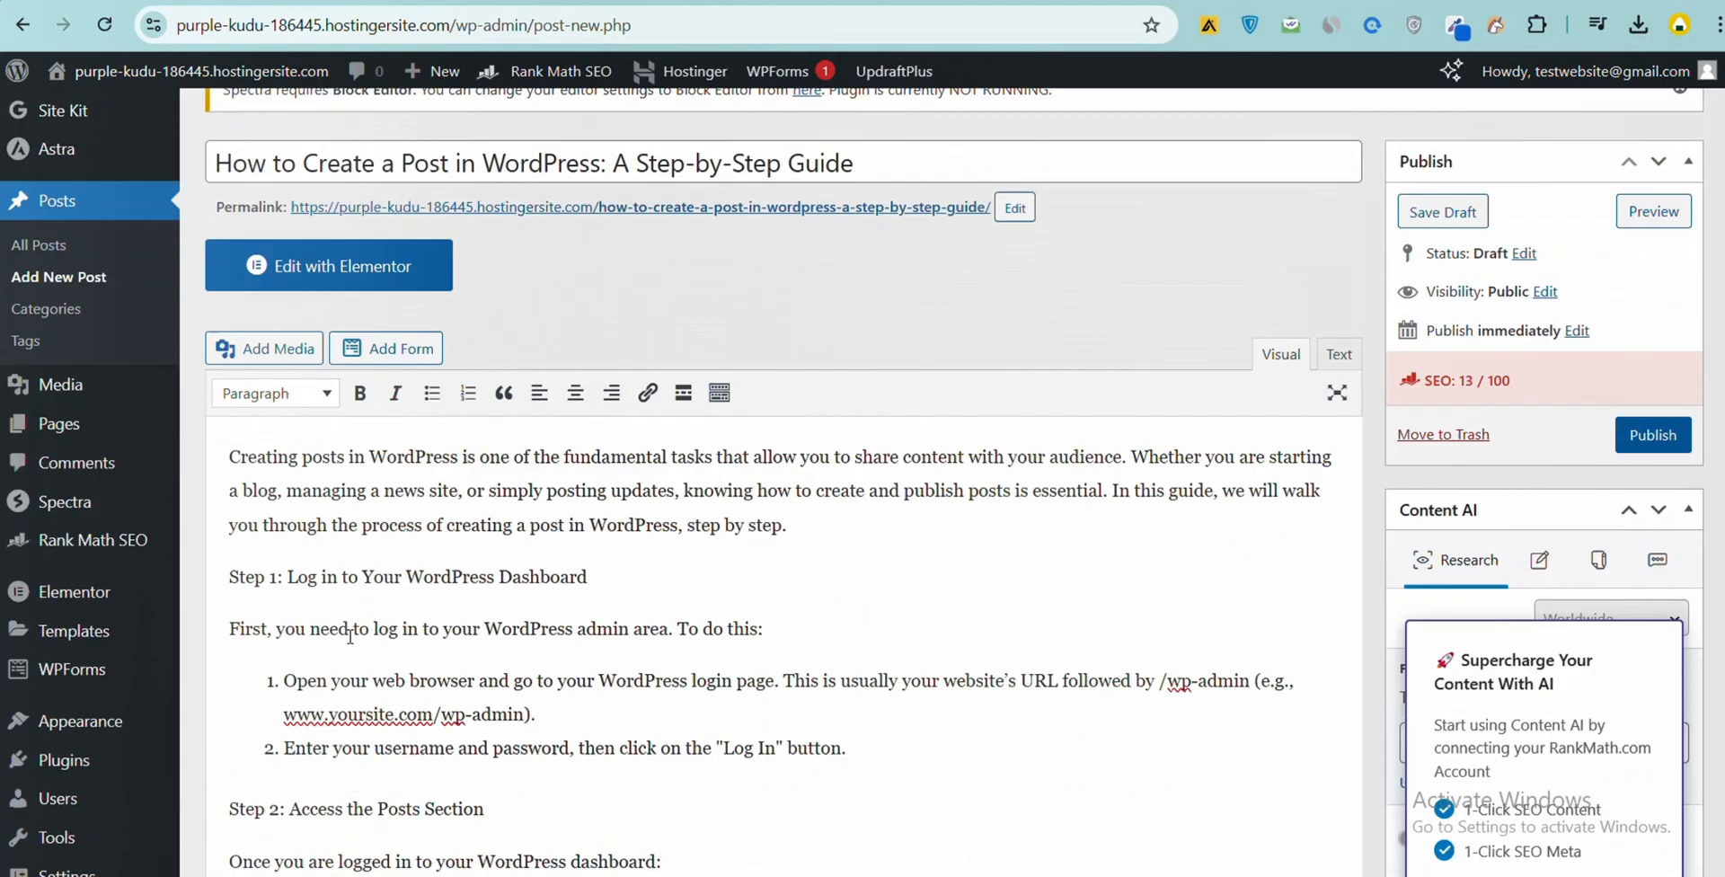
pyautogui.scroll(1, 502, 661)
pyautogui.moveTo(618, 658); pyautogui.dragTo(228, 664)
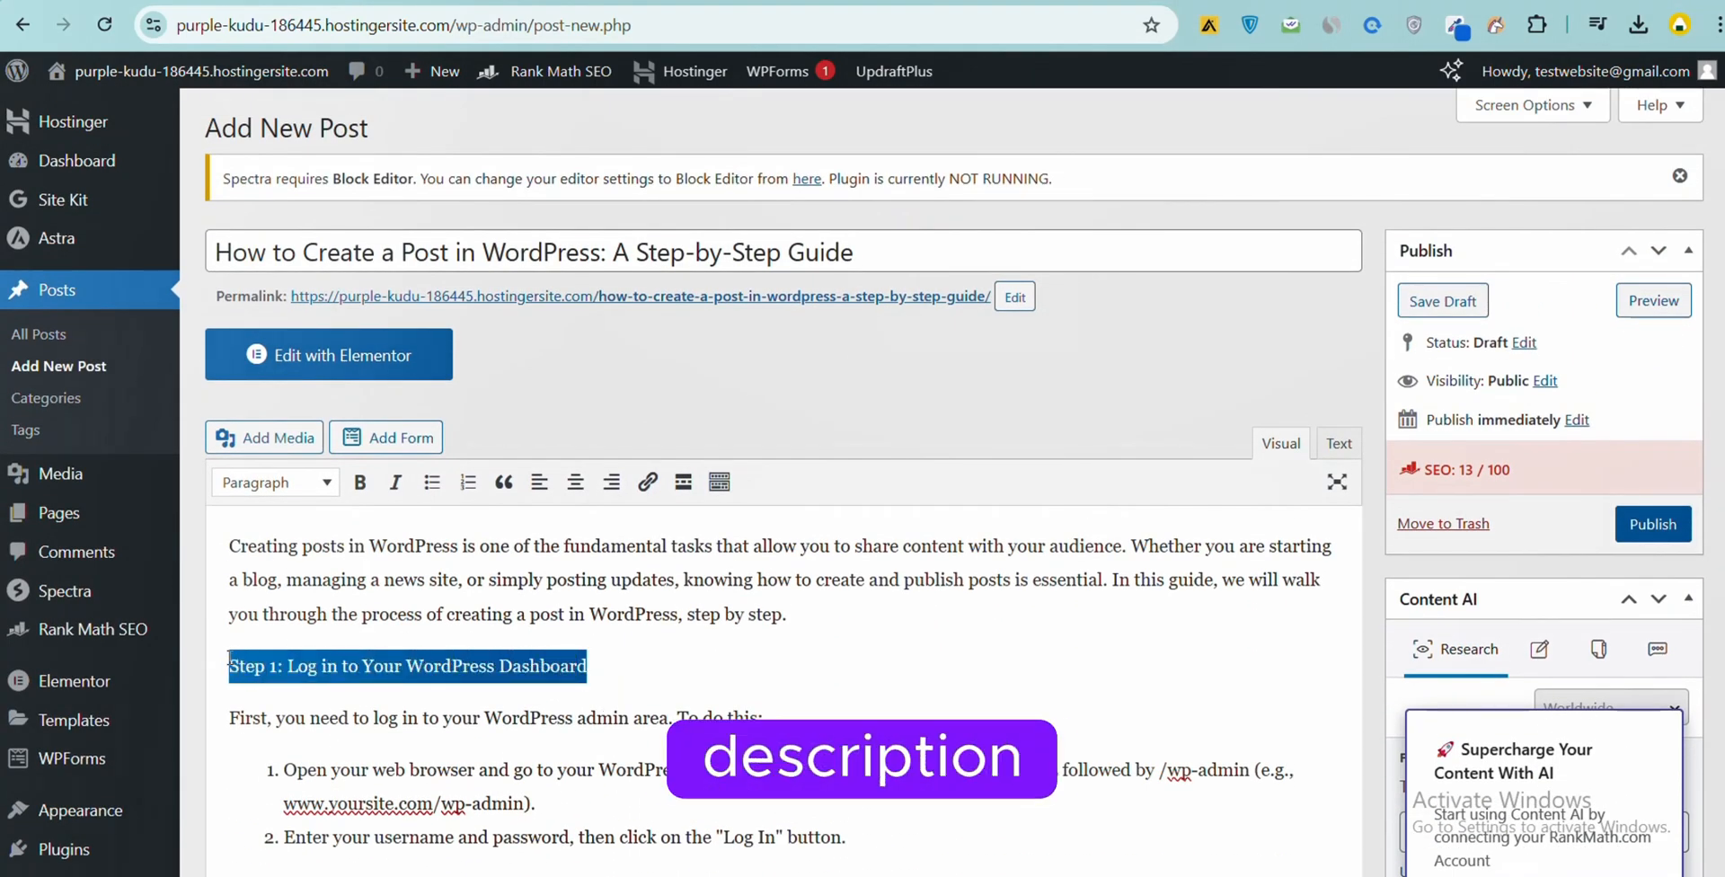
pyautogui.click(360, 482)
pyautogui.click(315, 494)
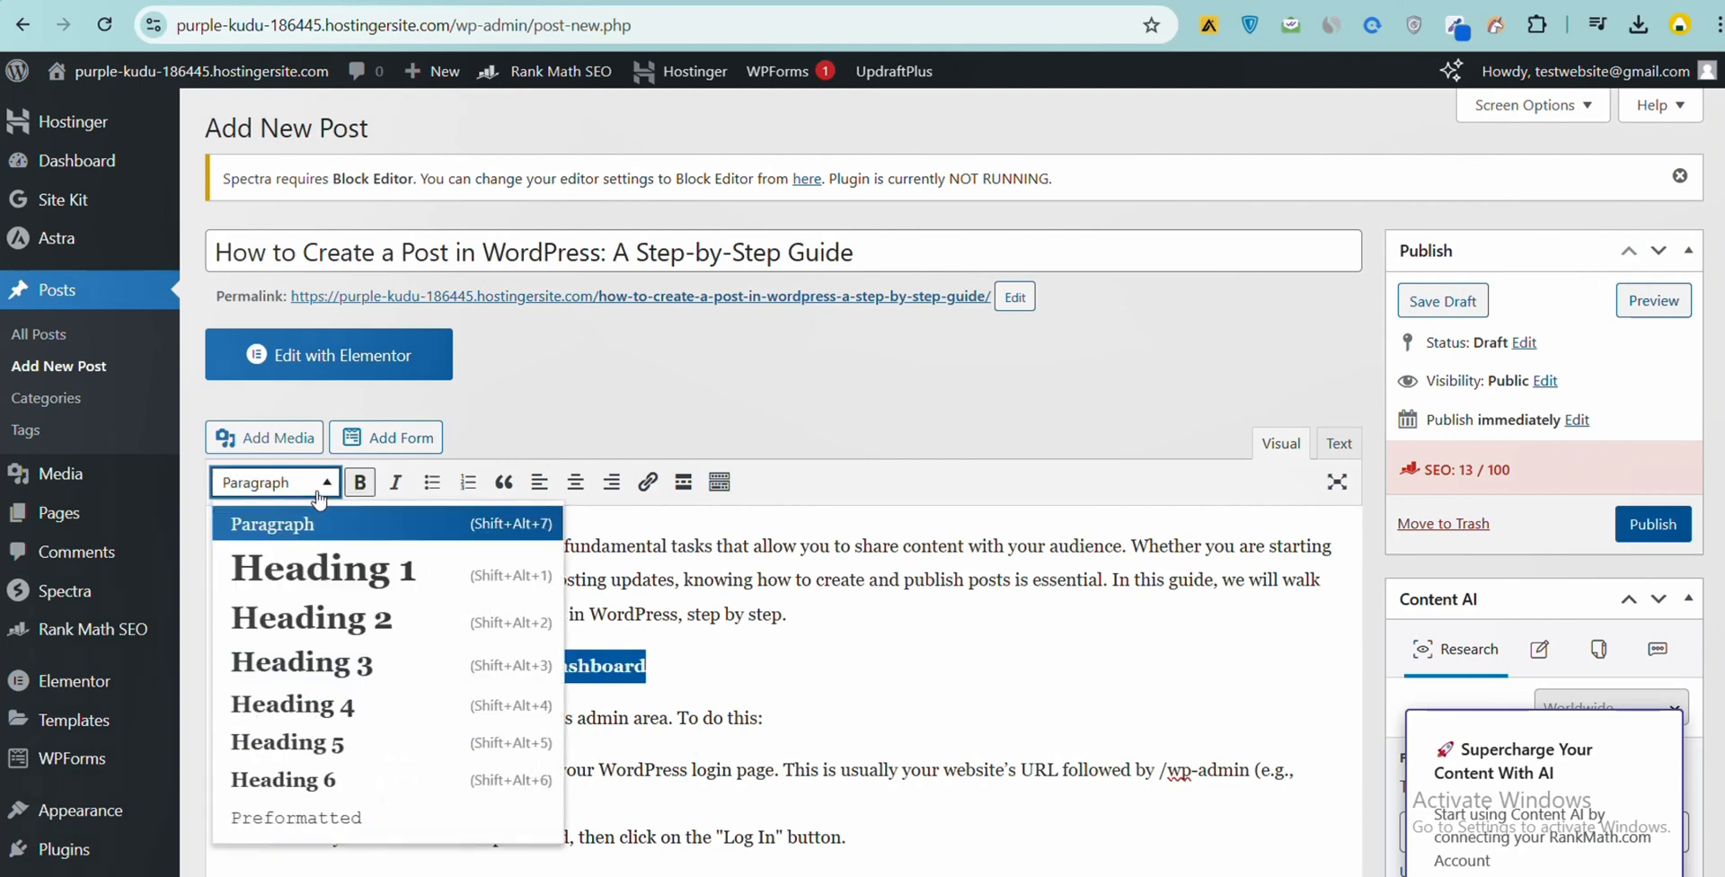
pyautogui.click(332, 566)
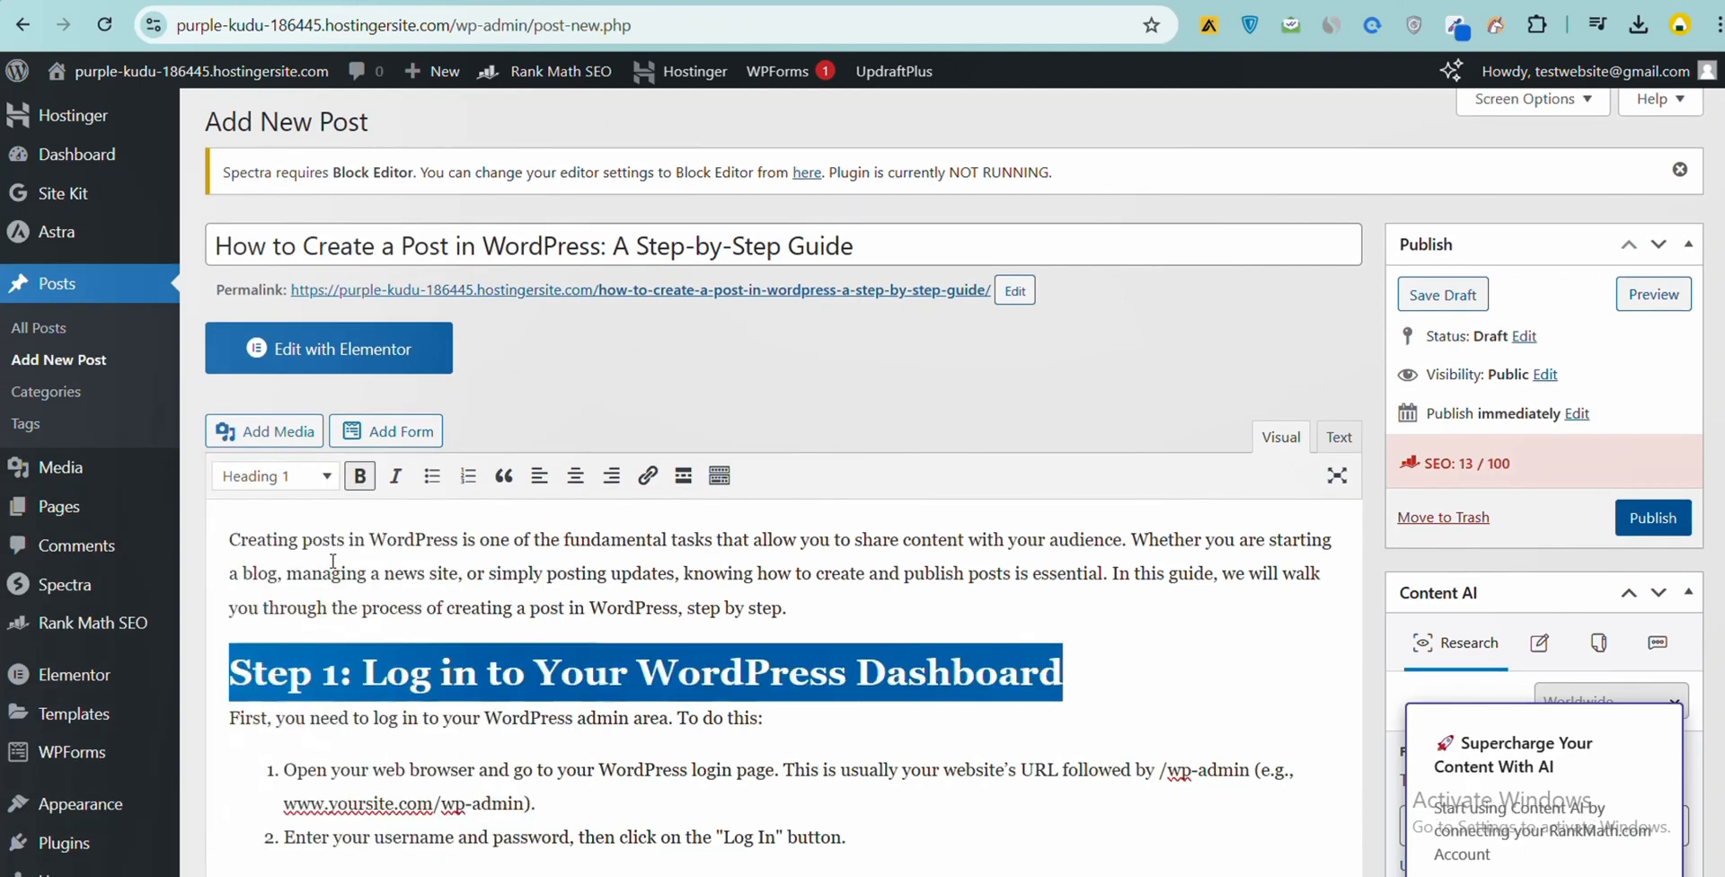
pyautogui.click(508, 770)
pyautogui.scroll(-1, 835, 710)
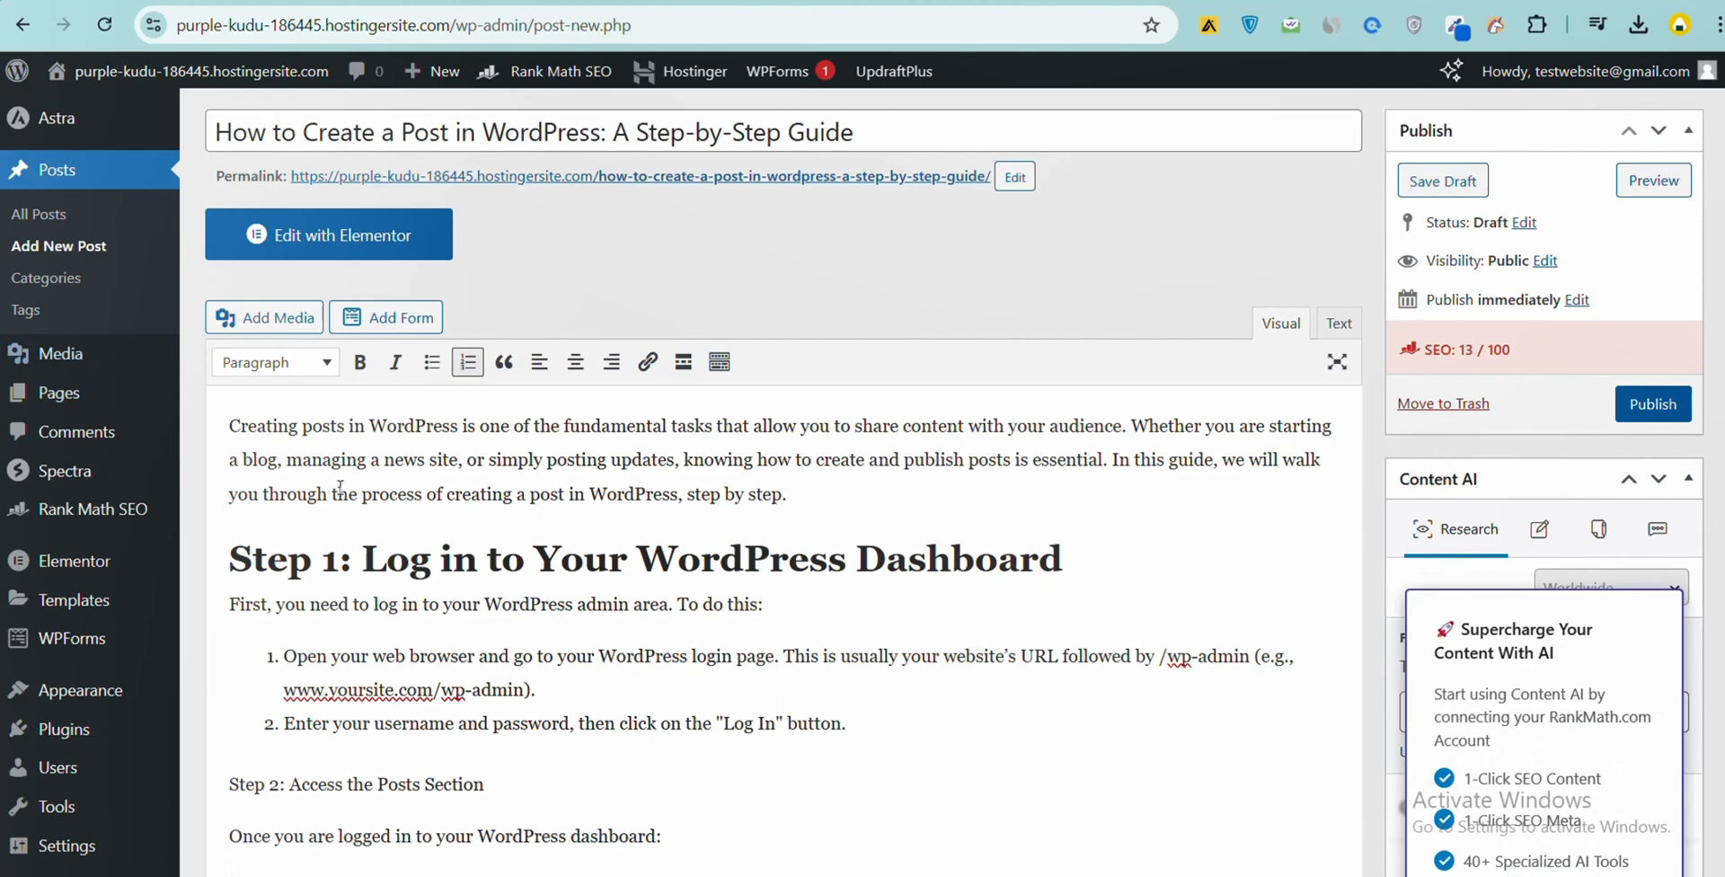
# - Change the "Step 1: Log in to Your WordPress Dashboard" heading to Heading 2
pyautogui.tripleClick(399, 559)
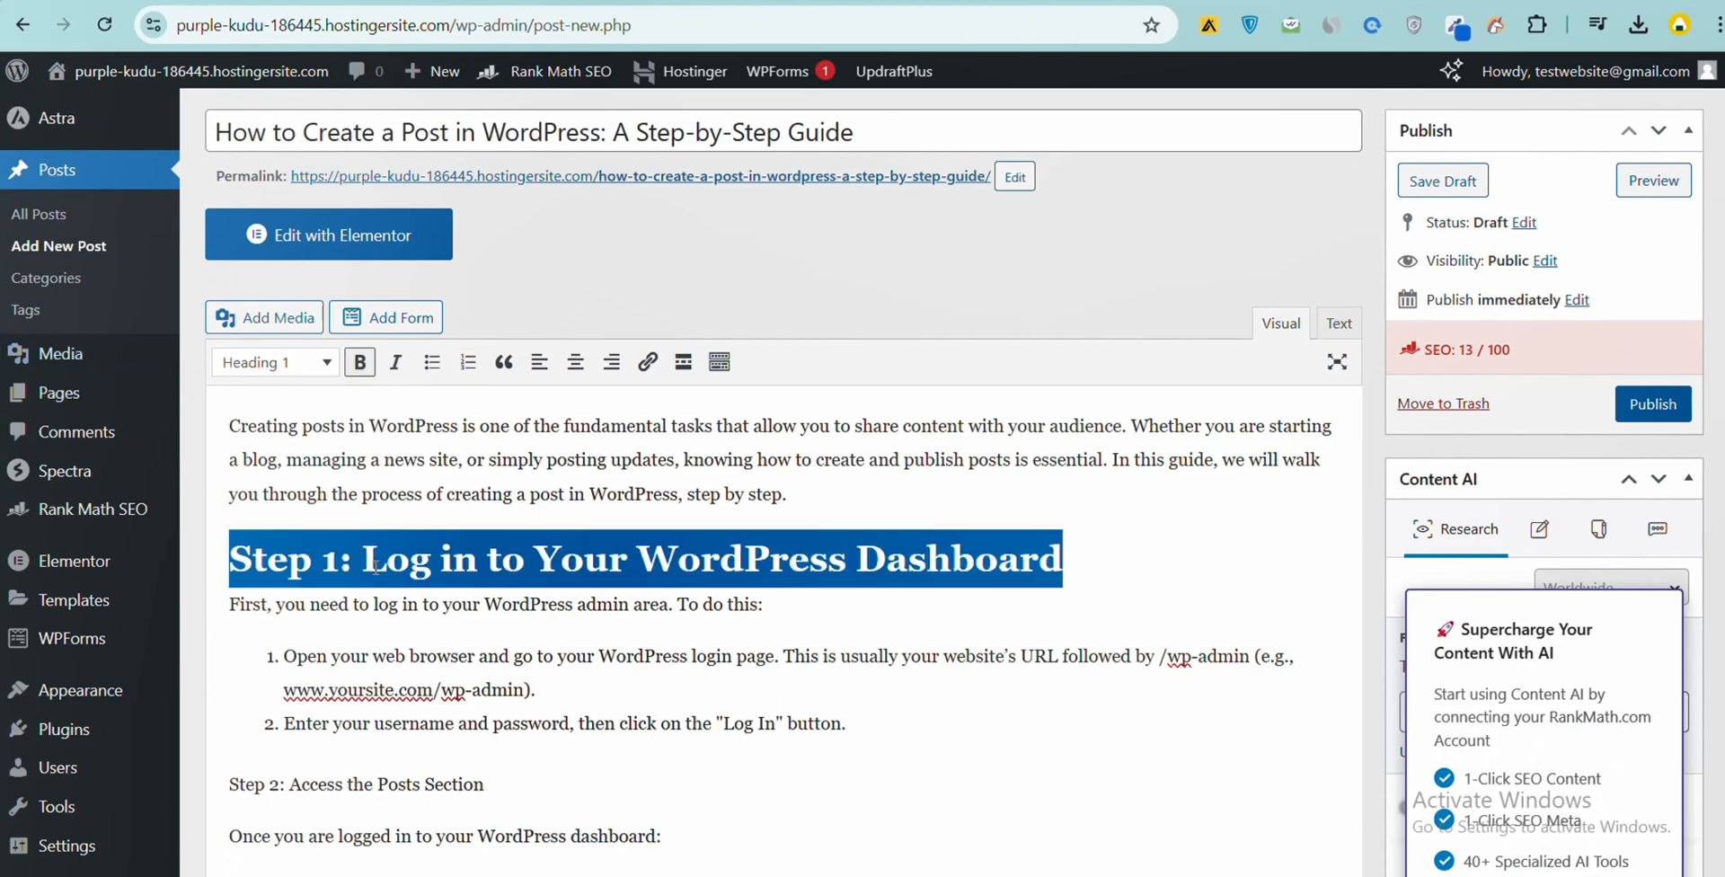
pyautogui.click(286, 362)
pyautogui.click(297, 446)
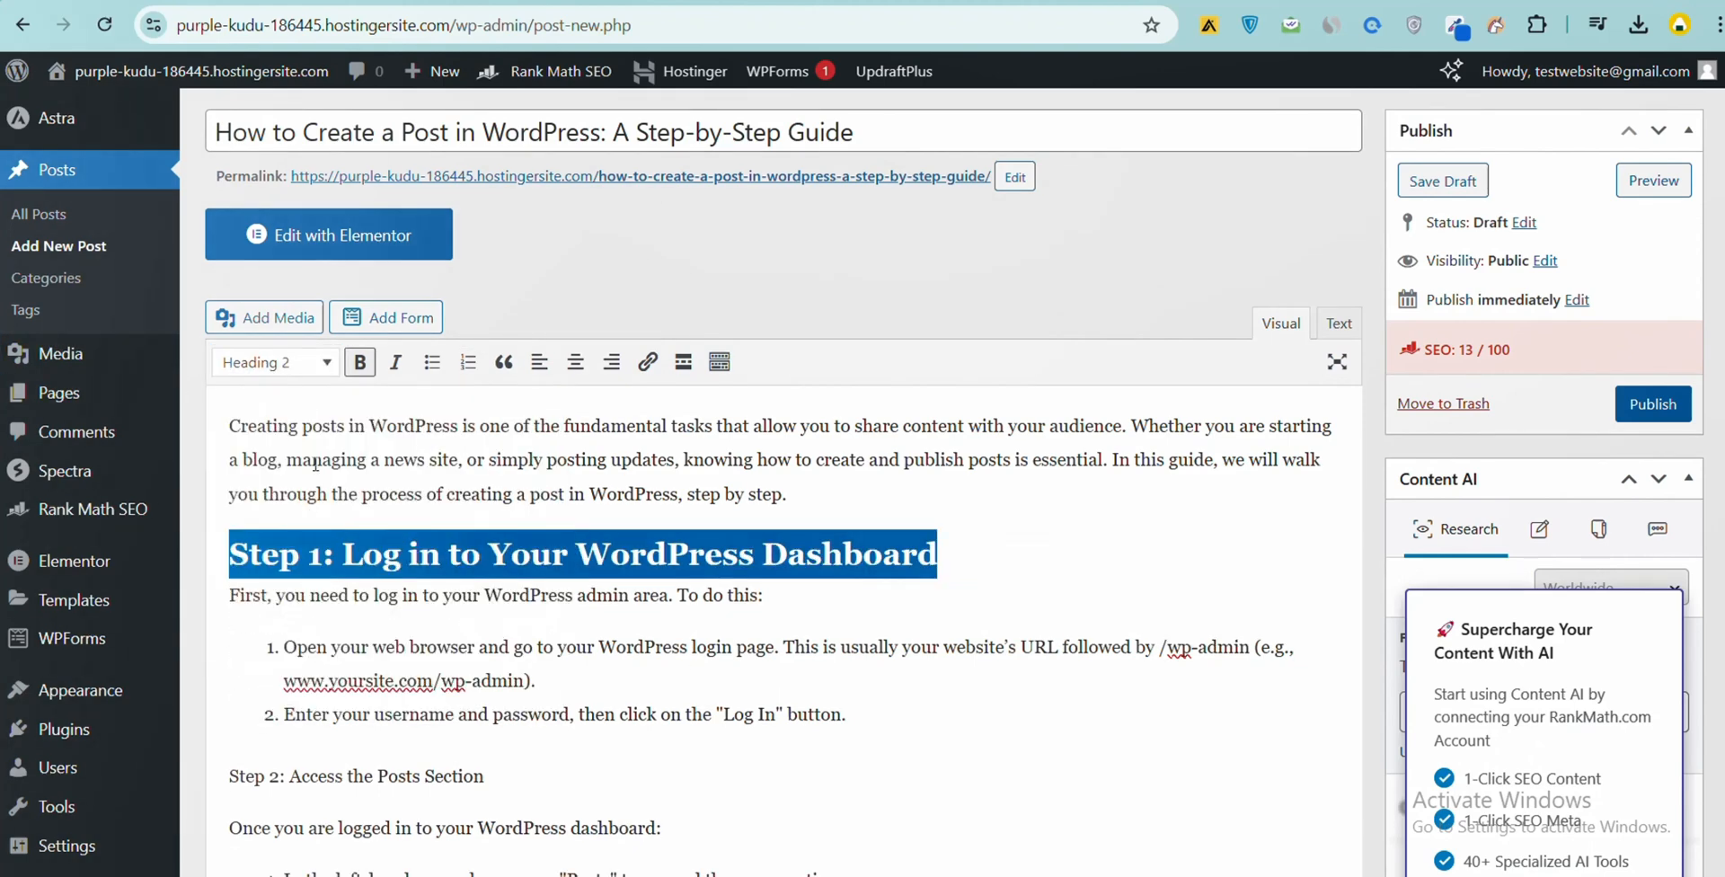
pyautogui.click(402, 608)
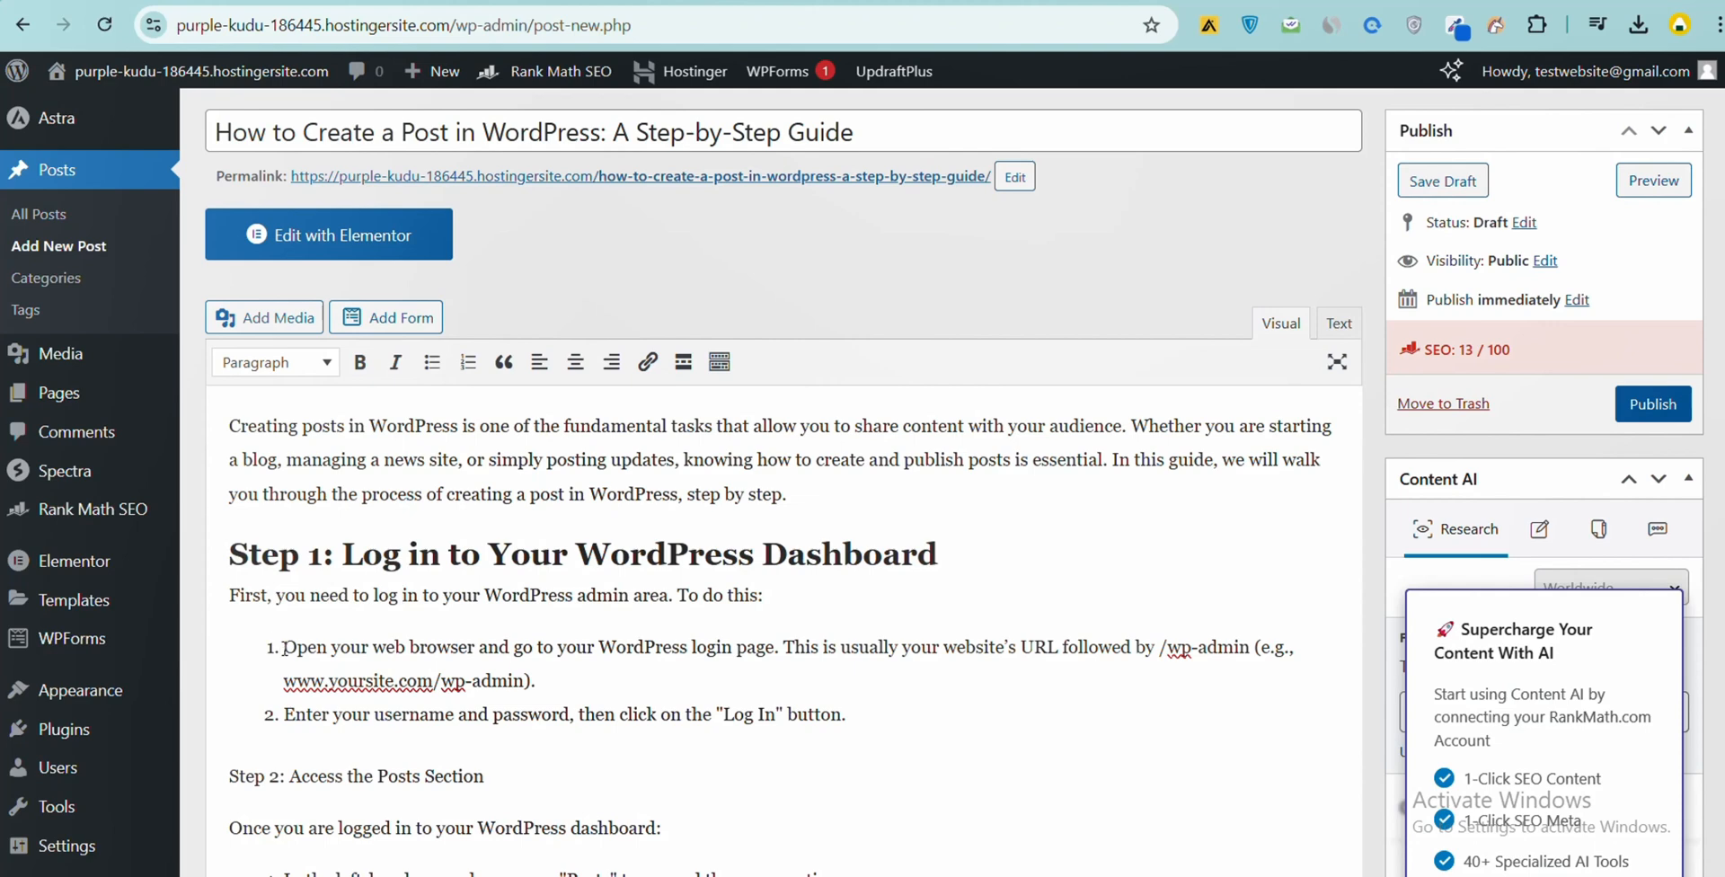
# - Make the "Step 2: Access the Posts Section" line bold and format it as Heading 2
pyautogui.scroll(-1, 385, 693)
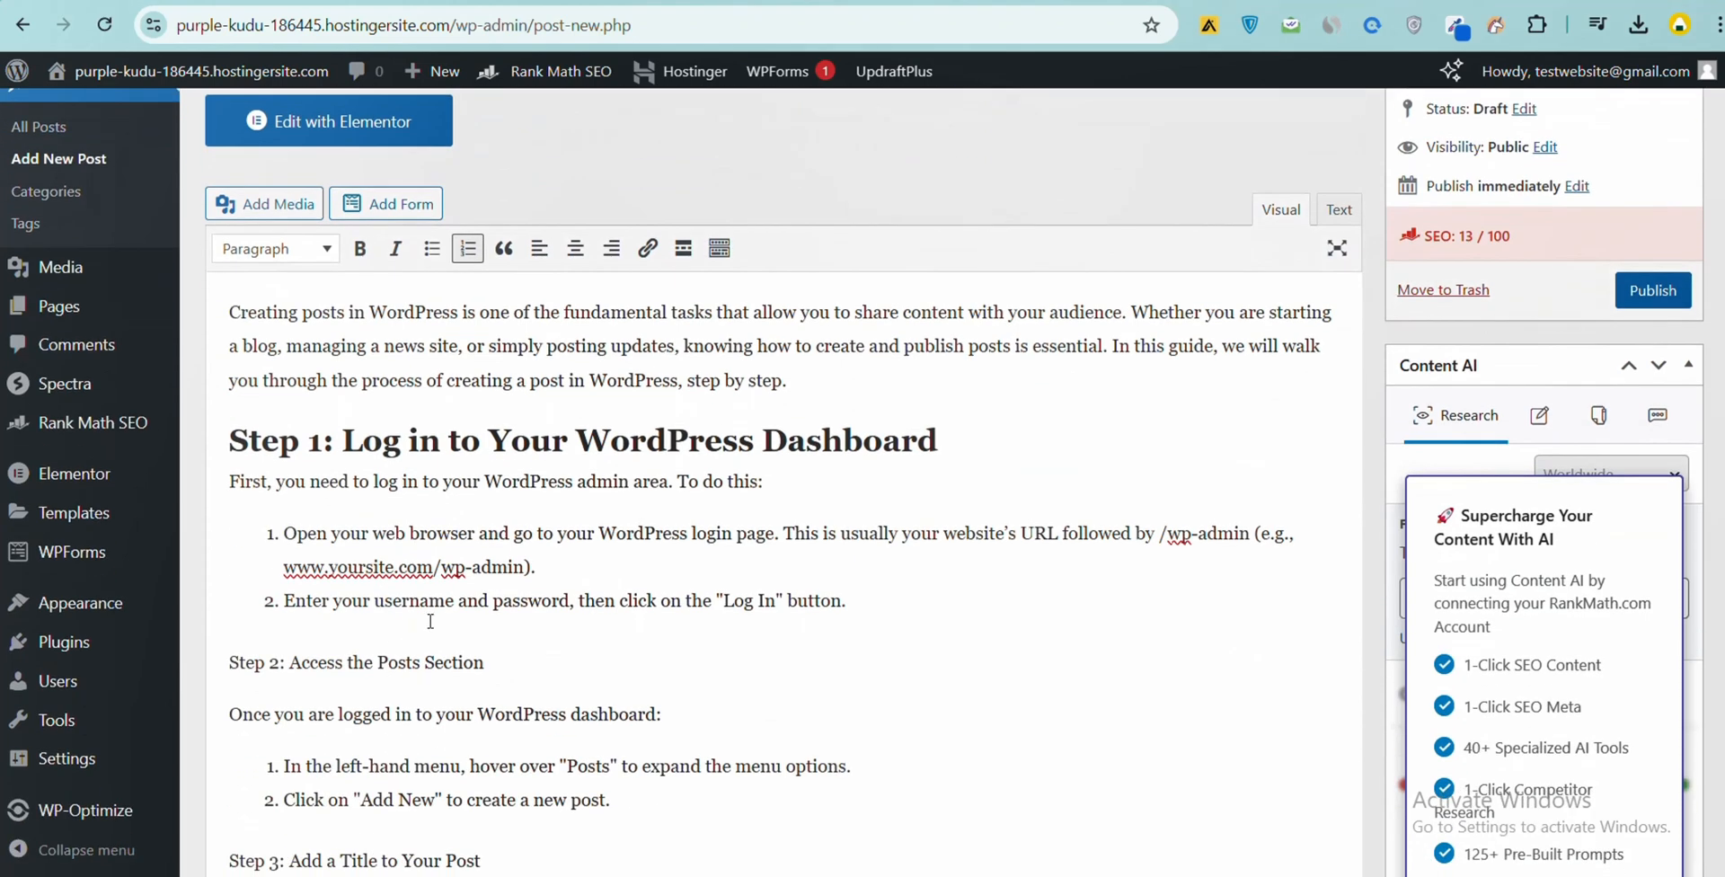
pyautogui.moveTo(508, 669); pyautogui.dragTo(212, 666)
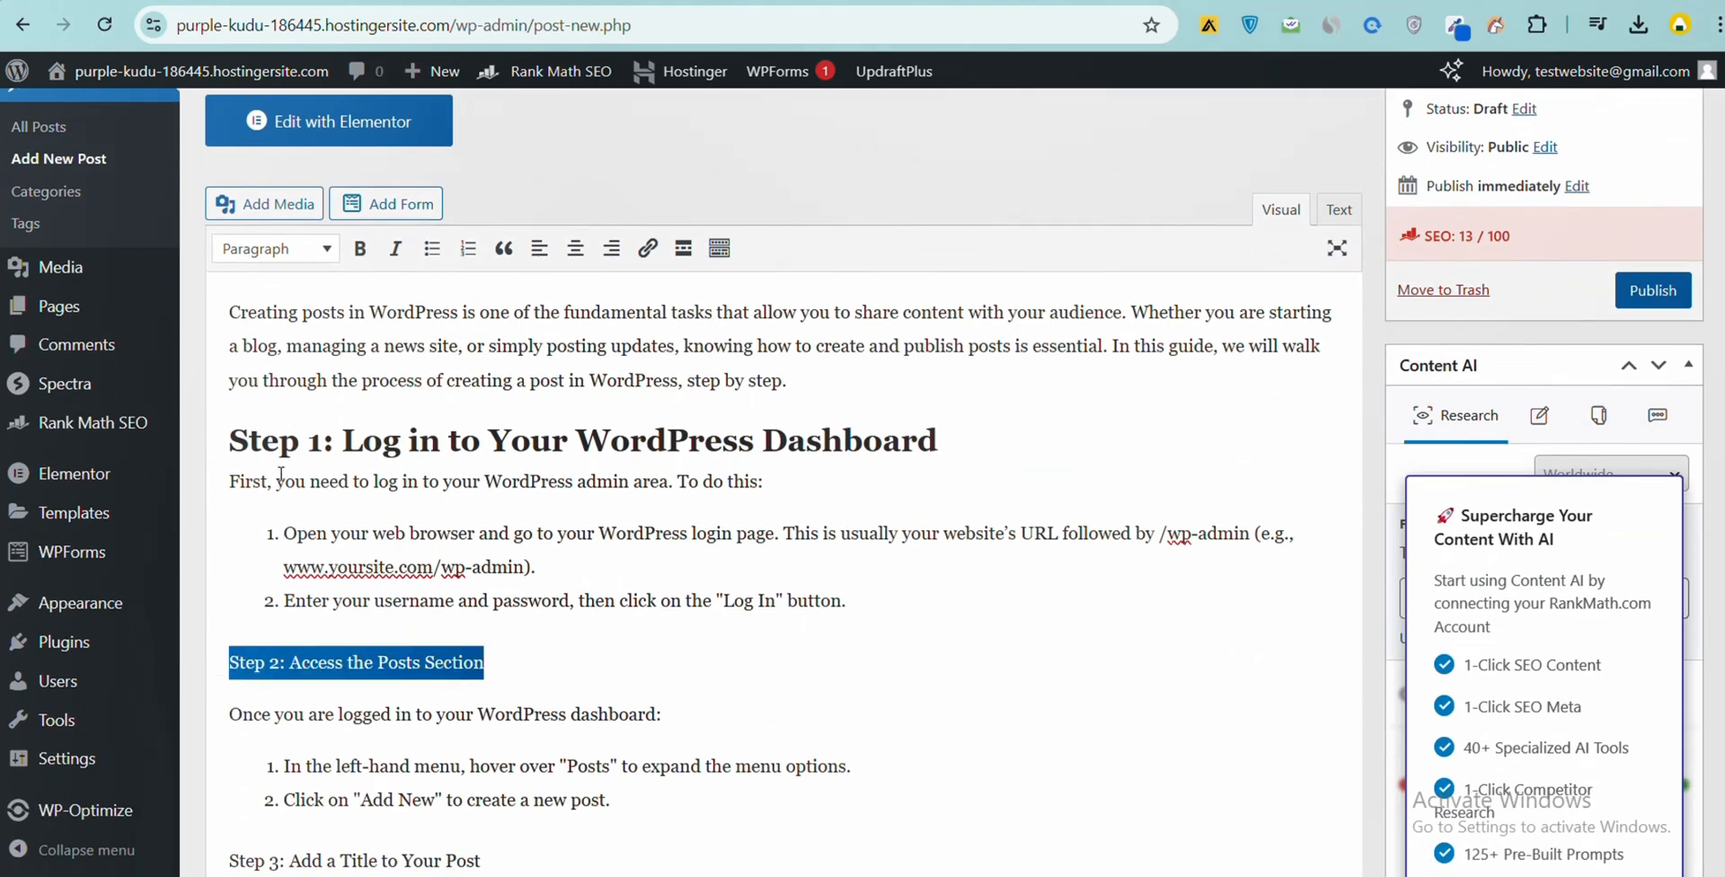
pyautogui.click(359, 248)
pyautogui.click(274, 249)
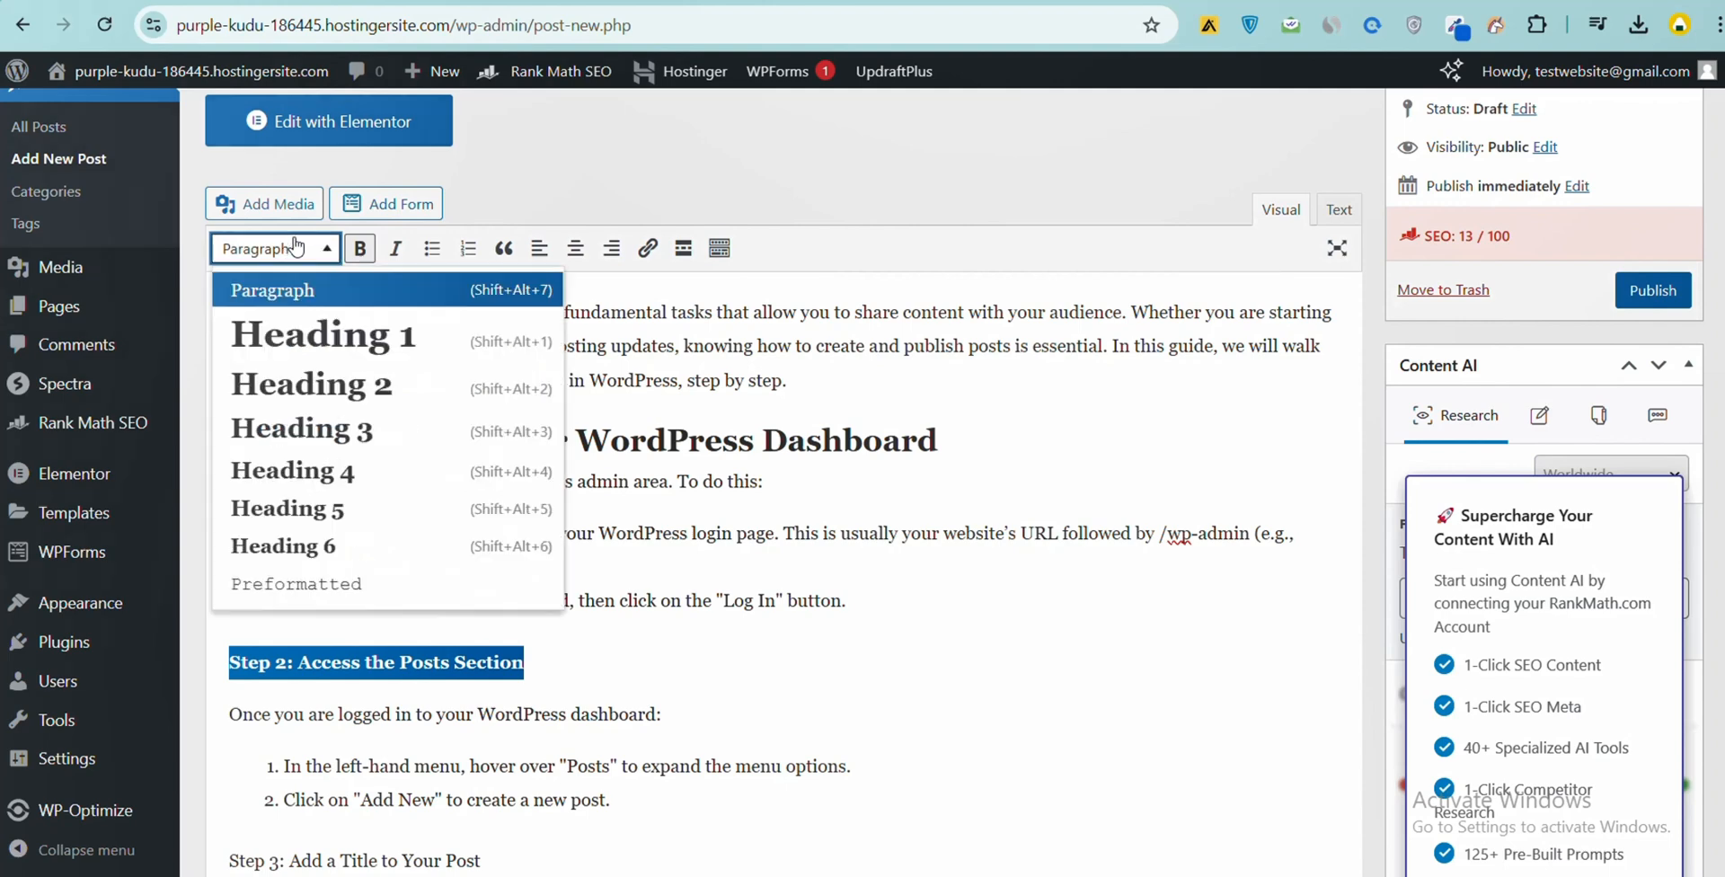
pyautogui.click(284, 388)
# - Make the "Step 3: Add a Title to Your Post" line bold and format it as Heading 2
pyautogui.scroll(-3, 386, 539)
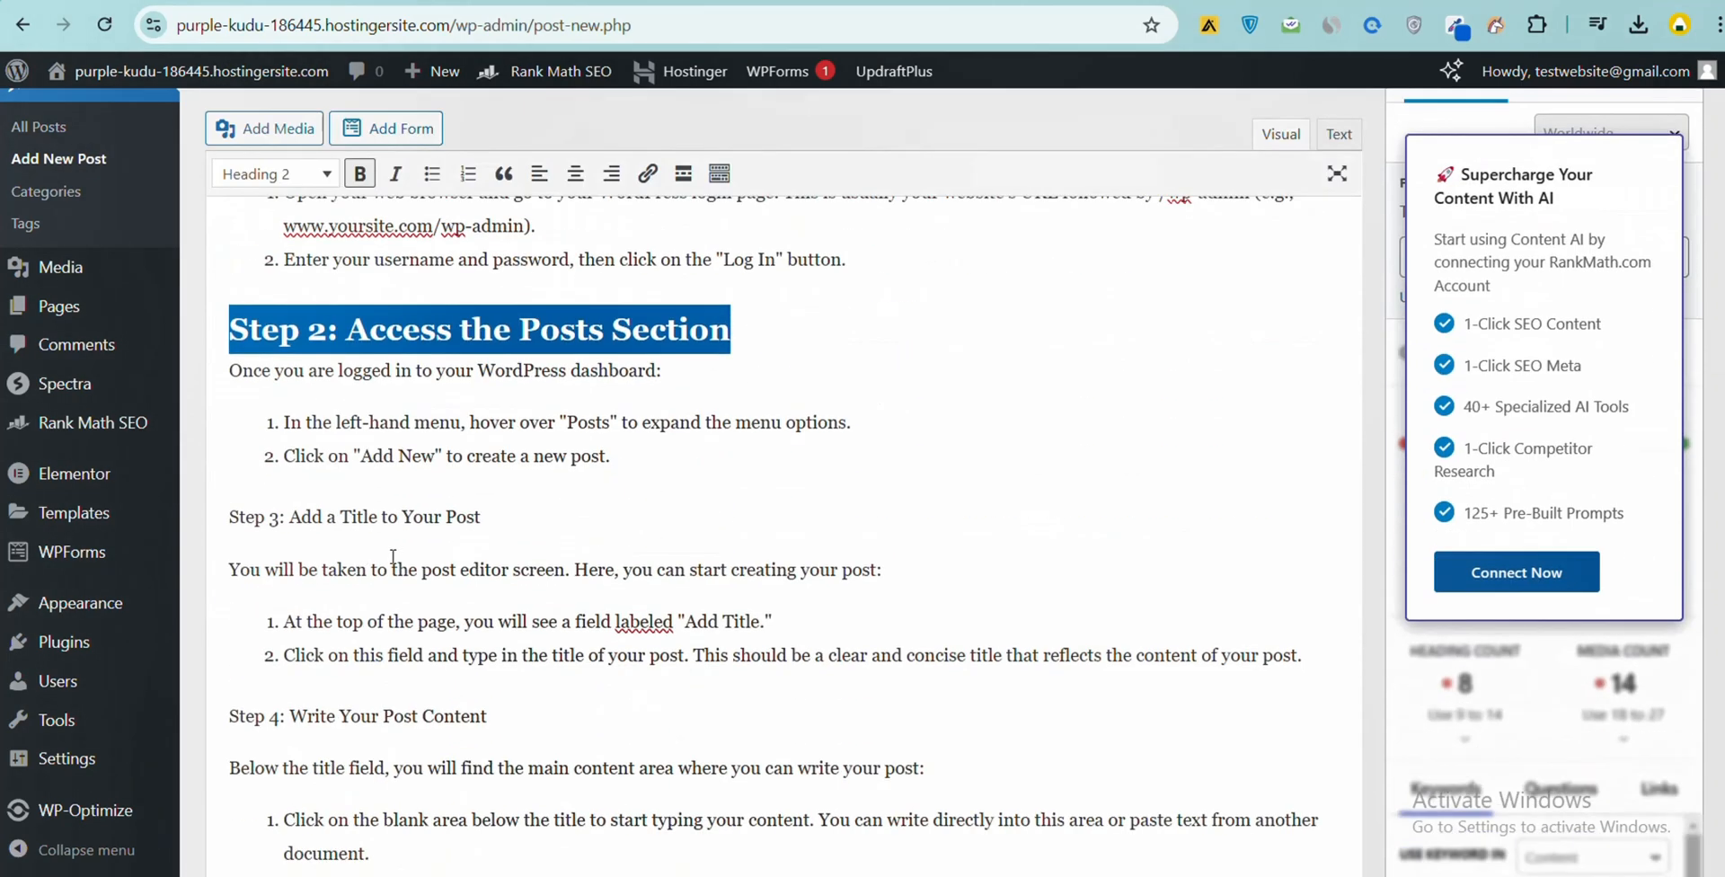
pyautogui.moveTo(510, 516); pyautogui.dragTo(215, 522)
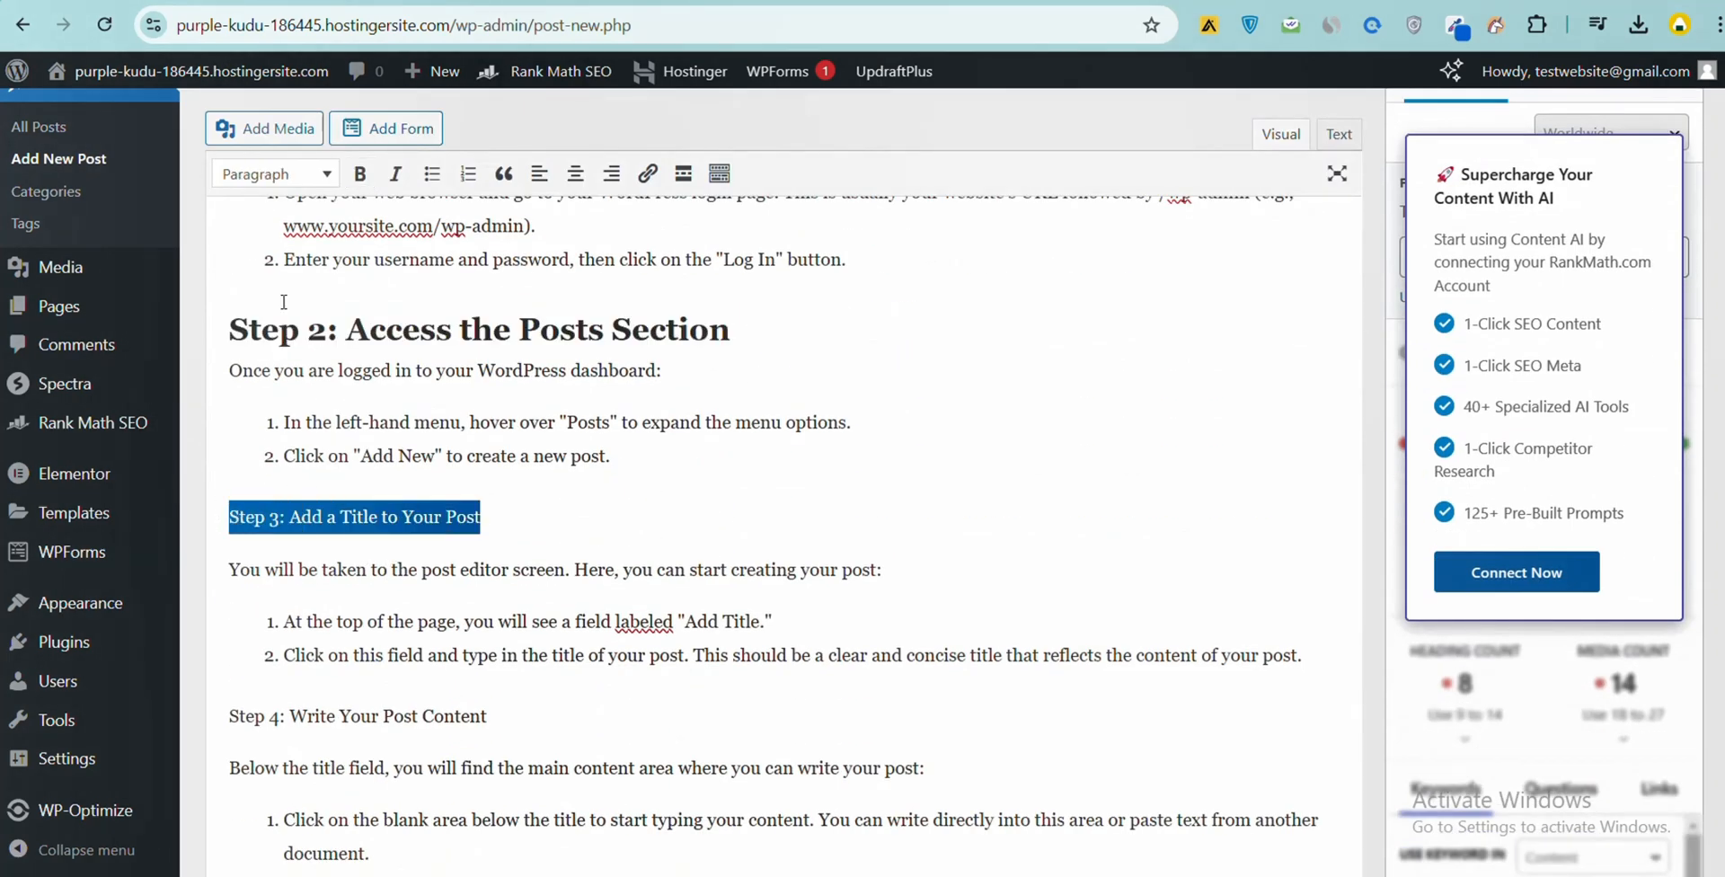
pyautogui.click(360, 172)
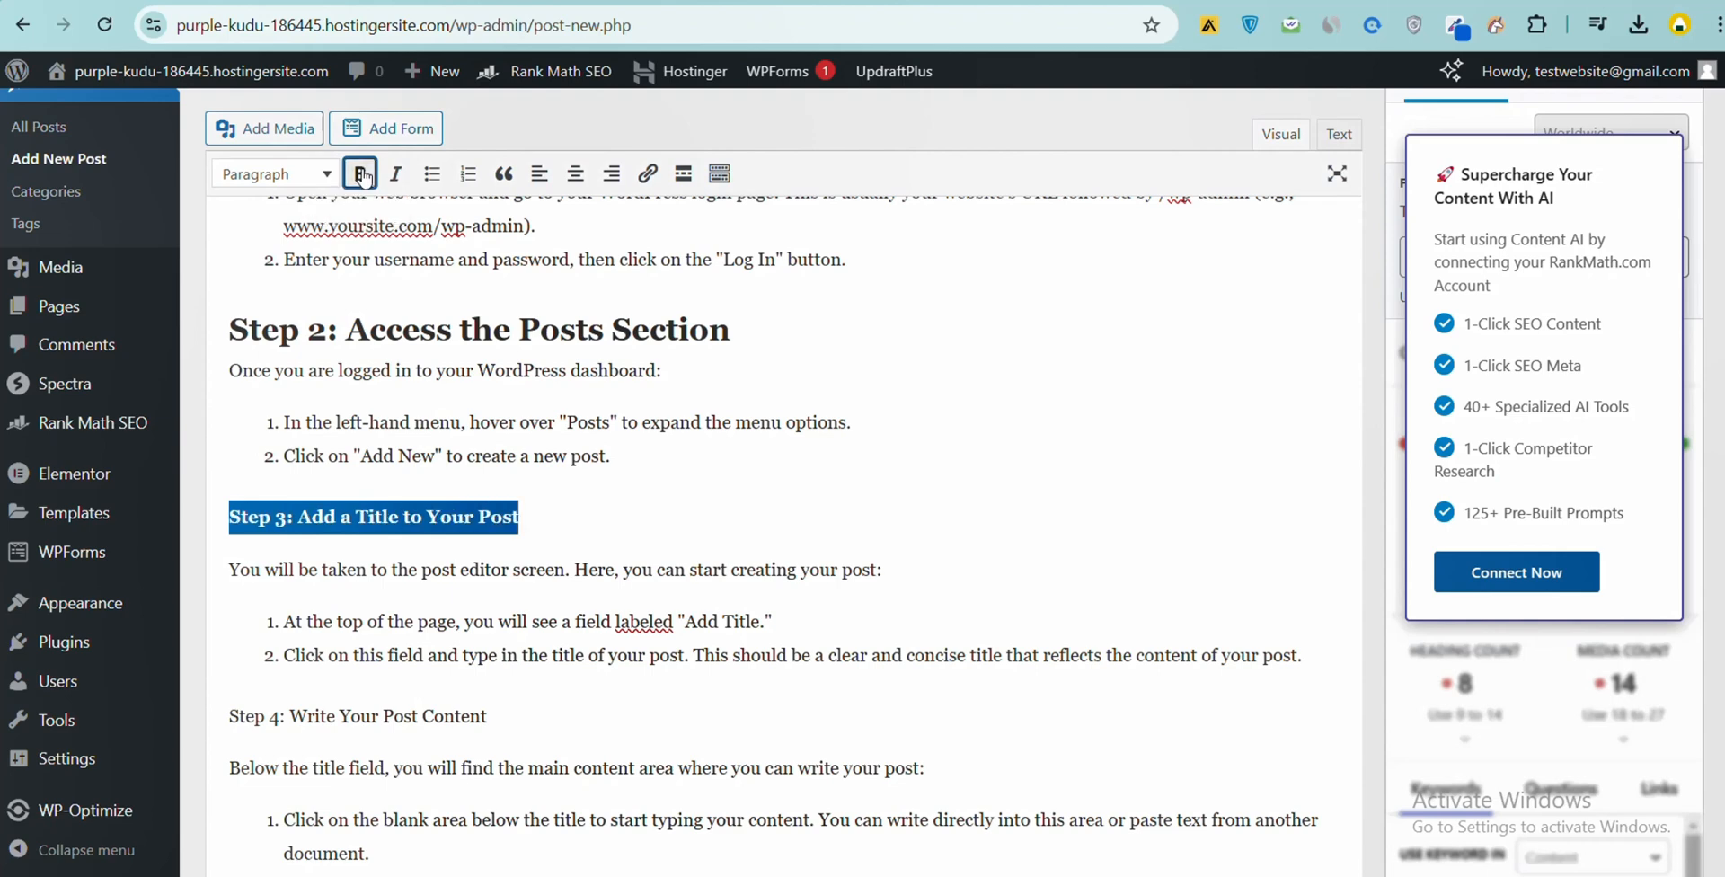
pyautogui.click(281, 185)
pyautogui.click(288, 307)
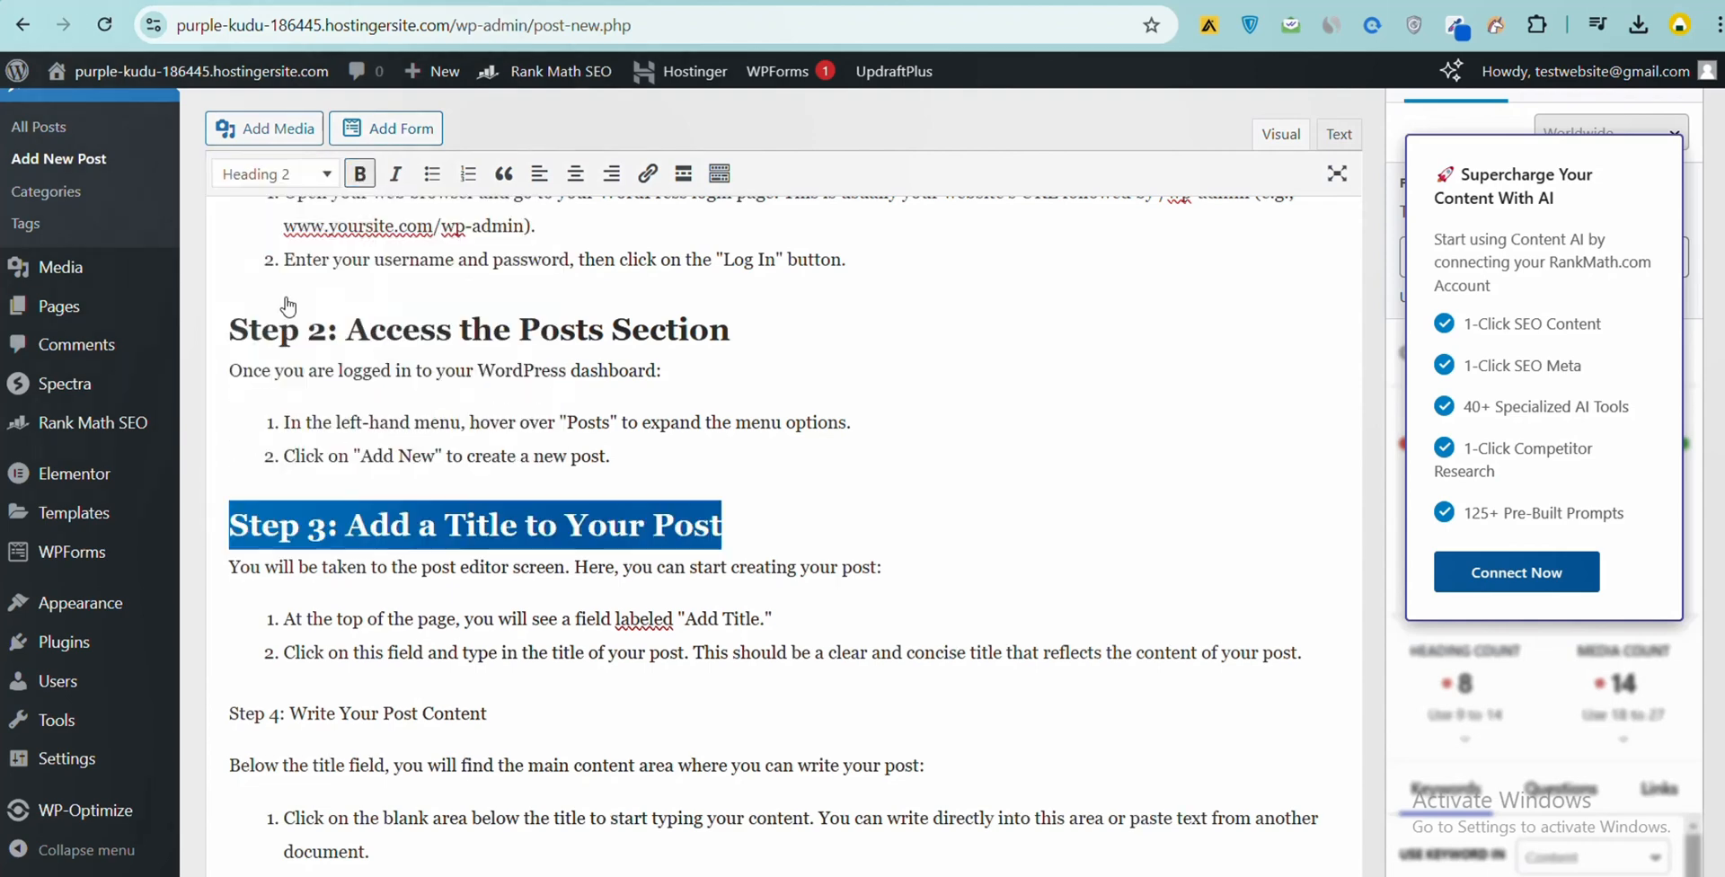
# - Make the "Step 4: Write Your Post Content" line bold and format it as Heading 2
pyautogui.scroll(-3, 517, 618)
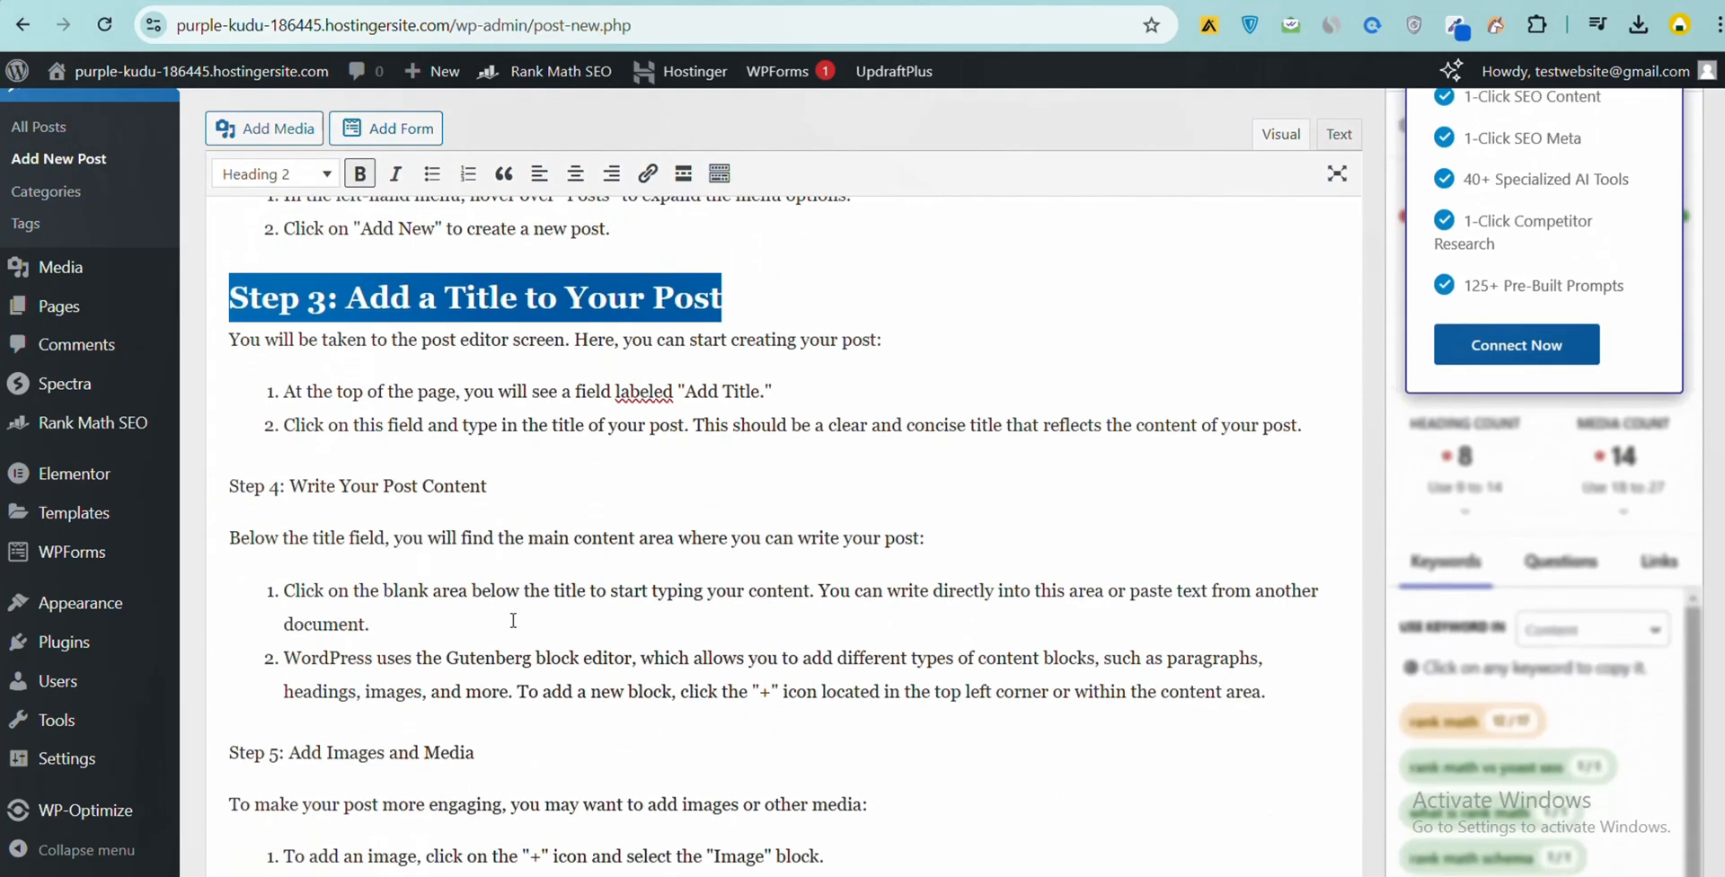
pyautogui.moveTo(505, 474); pyautogui.dragTo(205, 491)
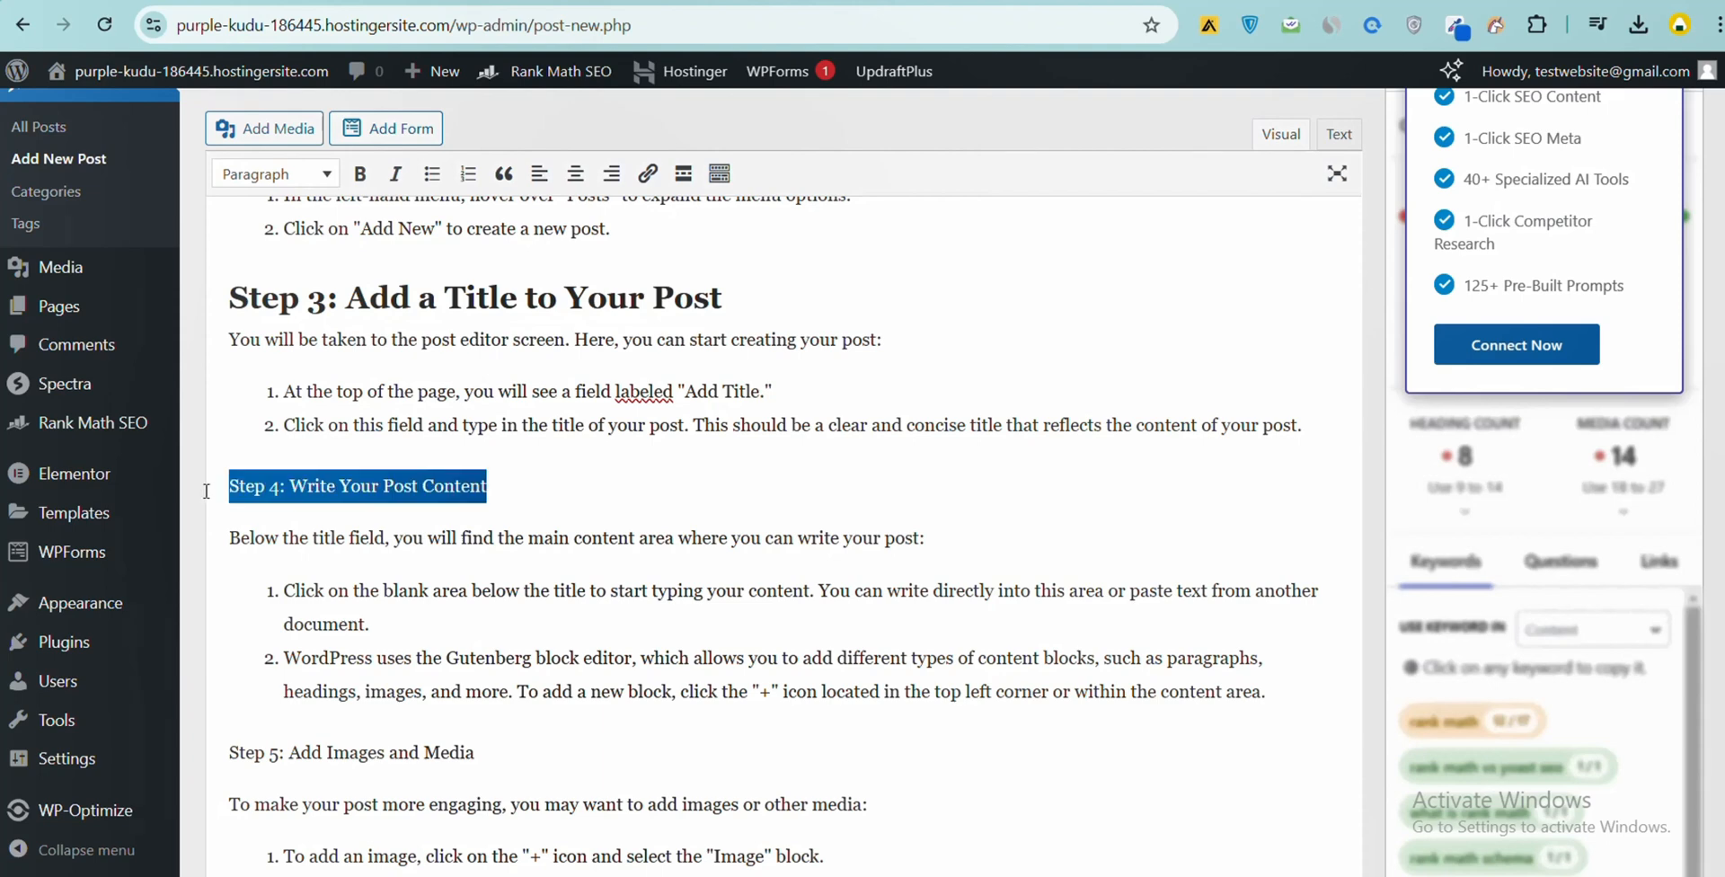
pyautogui.click(360, 173)
pyautogui.click(309, 185)
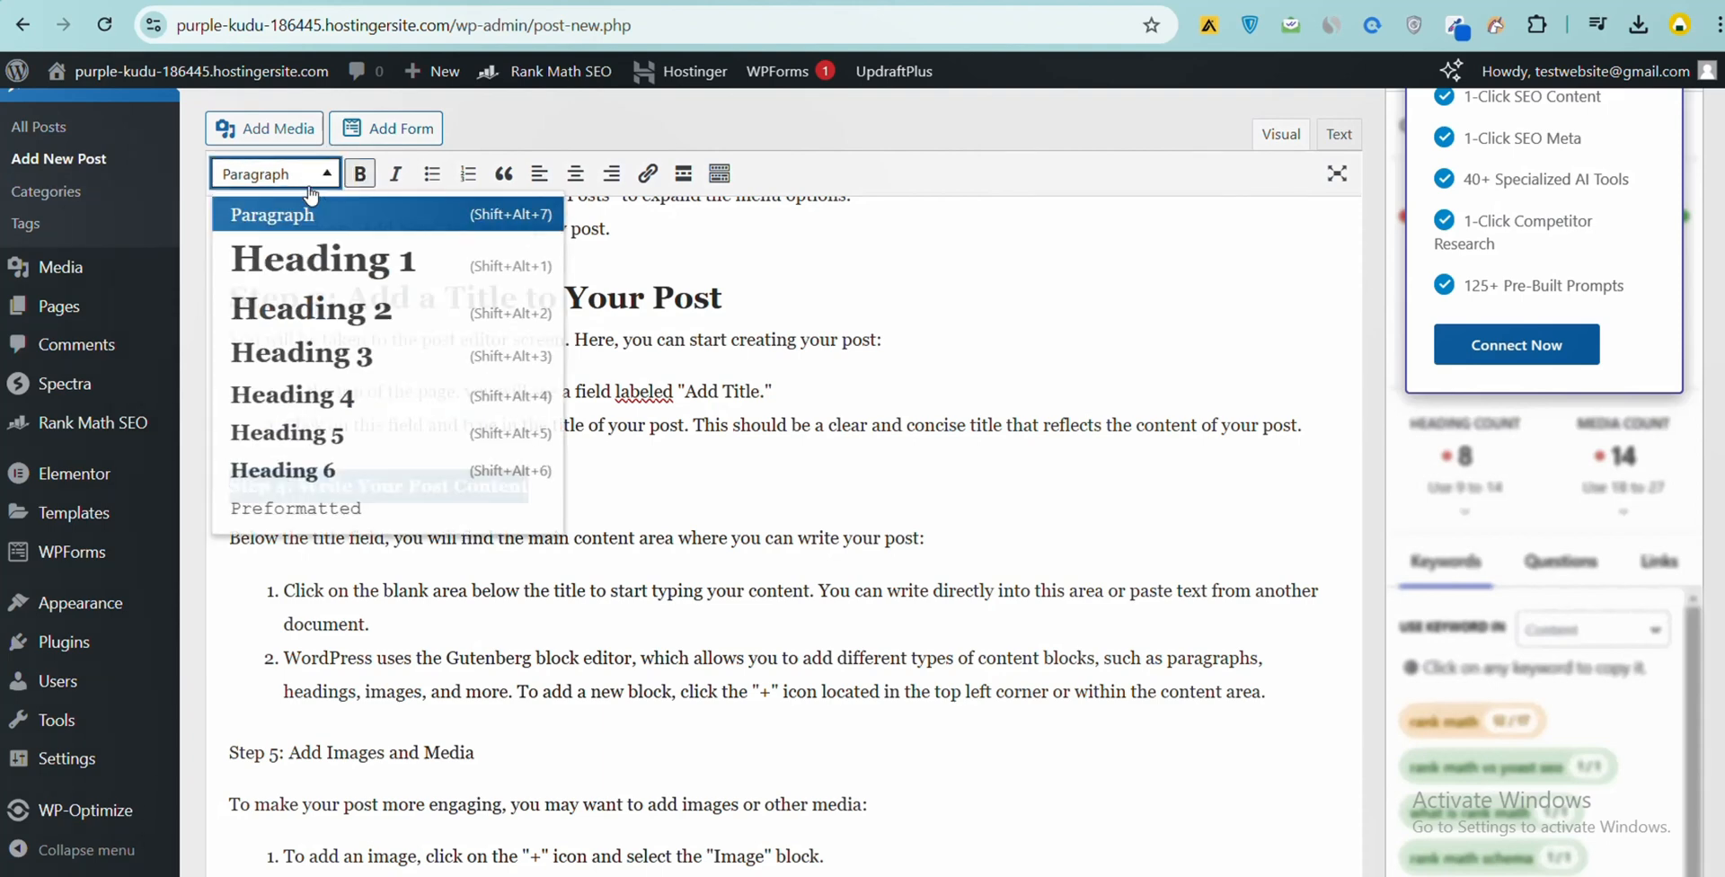
pyautogui.click(293, 310)
# - Make the "Step 5: Add Images and Media" line bold and format it as Heading 2
pyautogui.scroll(-3, 470, 588)
pyautogui.moveTo(492, 531); pyautogui.dragTo(220, 535)
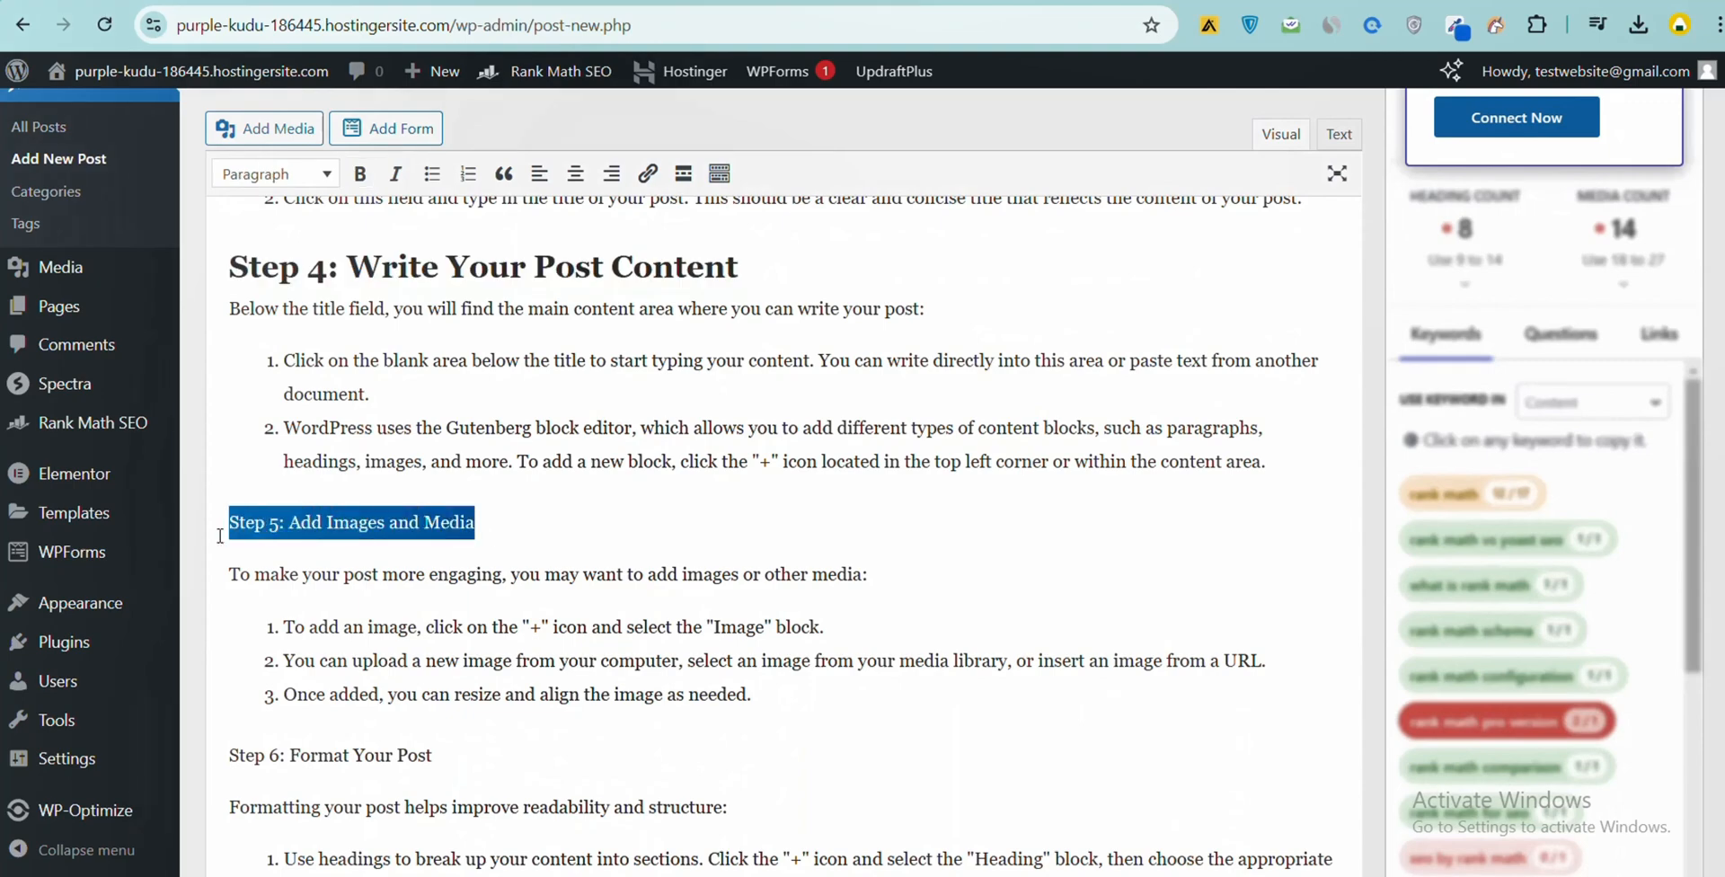
pyautogui.click(296, 172)
pyautogui.click(303, 324)
# - Make the "Step 6: Format Your Post" line bold and format it as Heading 2
pyautogui.scroll(-4, 422, 300)
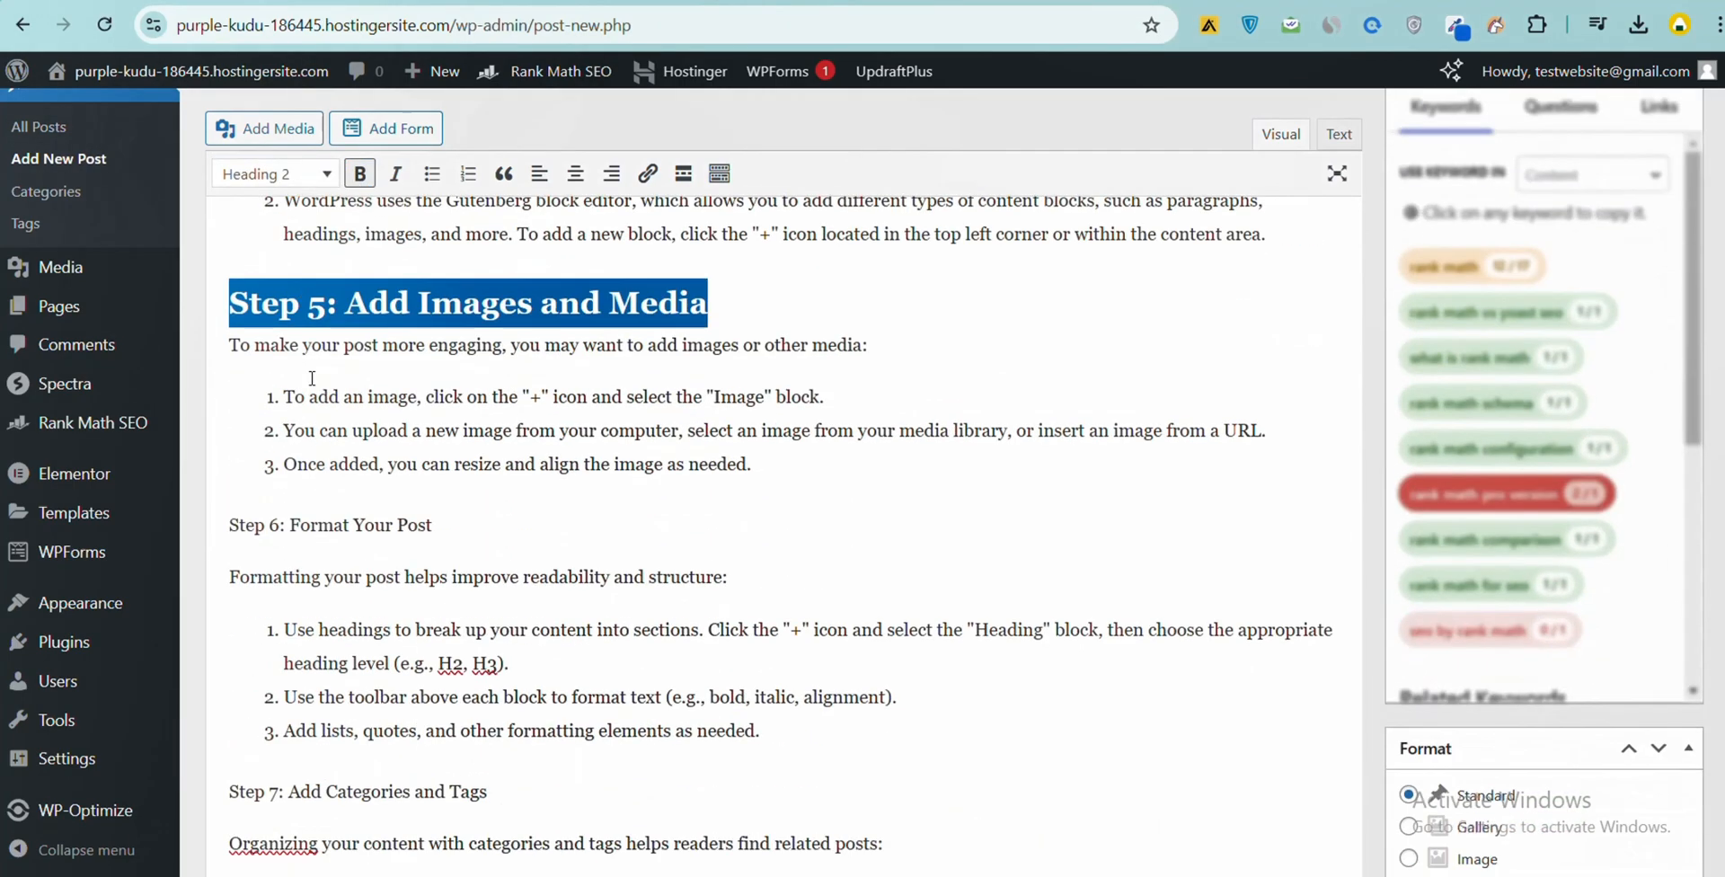
pyautogui.moveTo(476, 420); pyautogui.dragTo(199, 414)
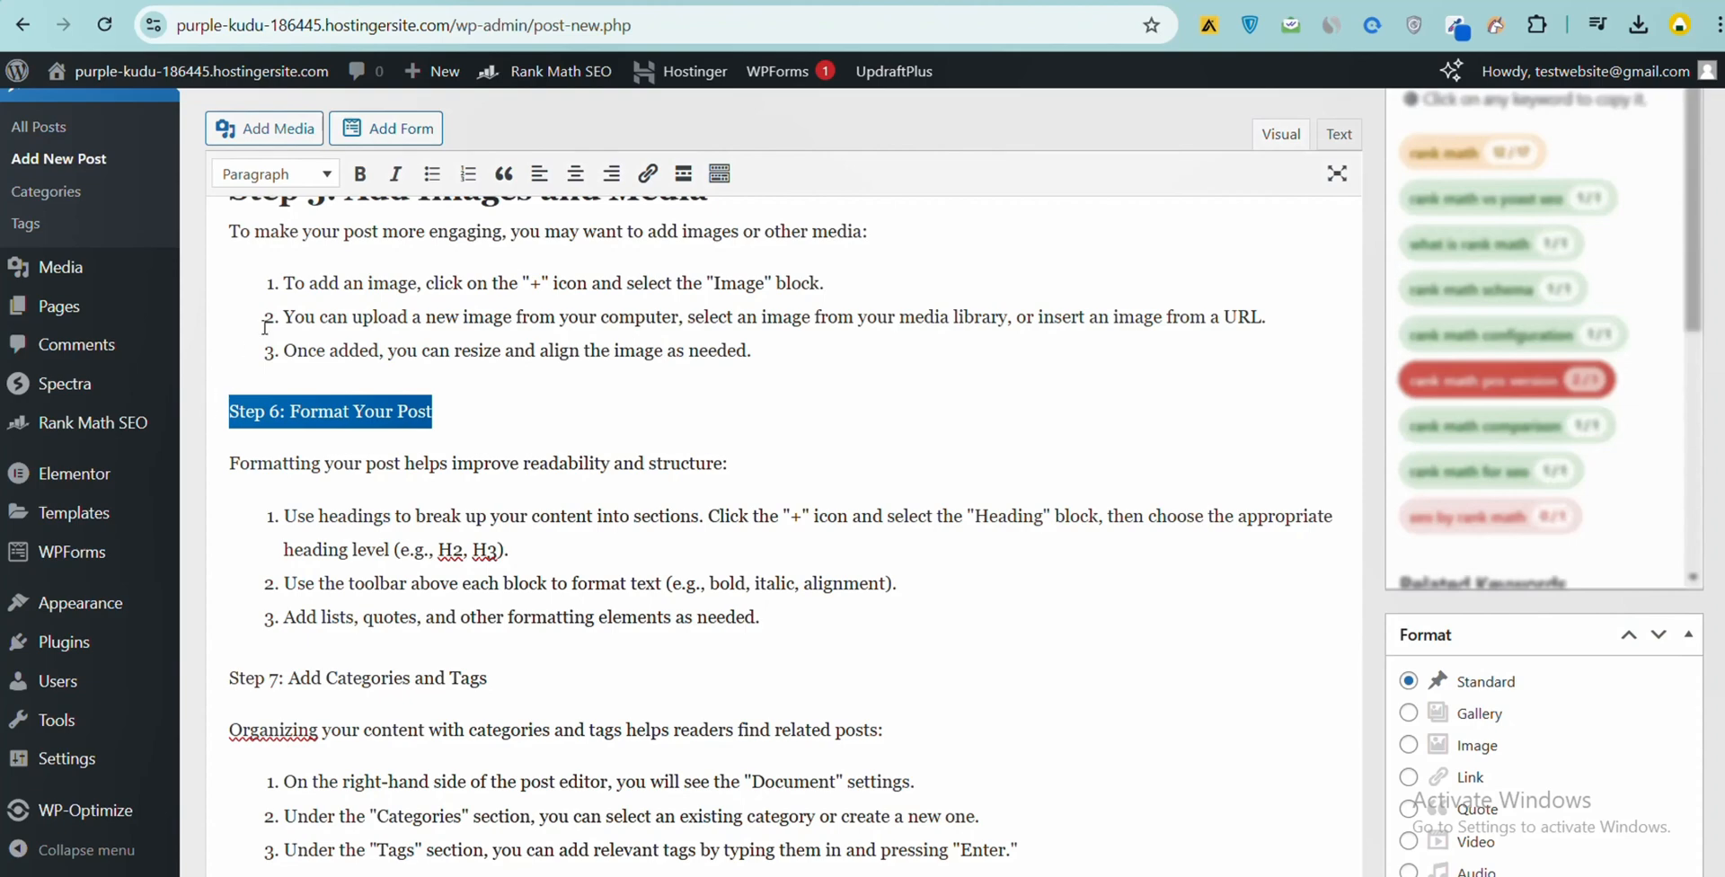
pyautogui.click(297, 174)
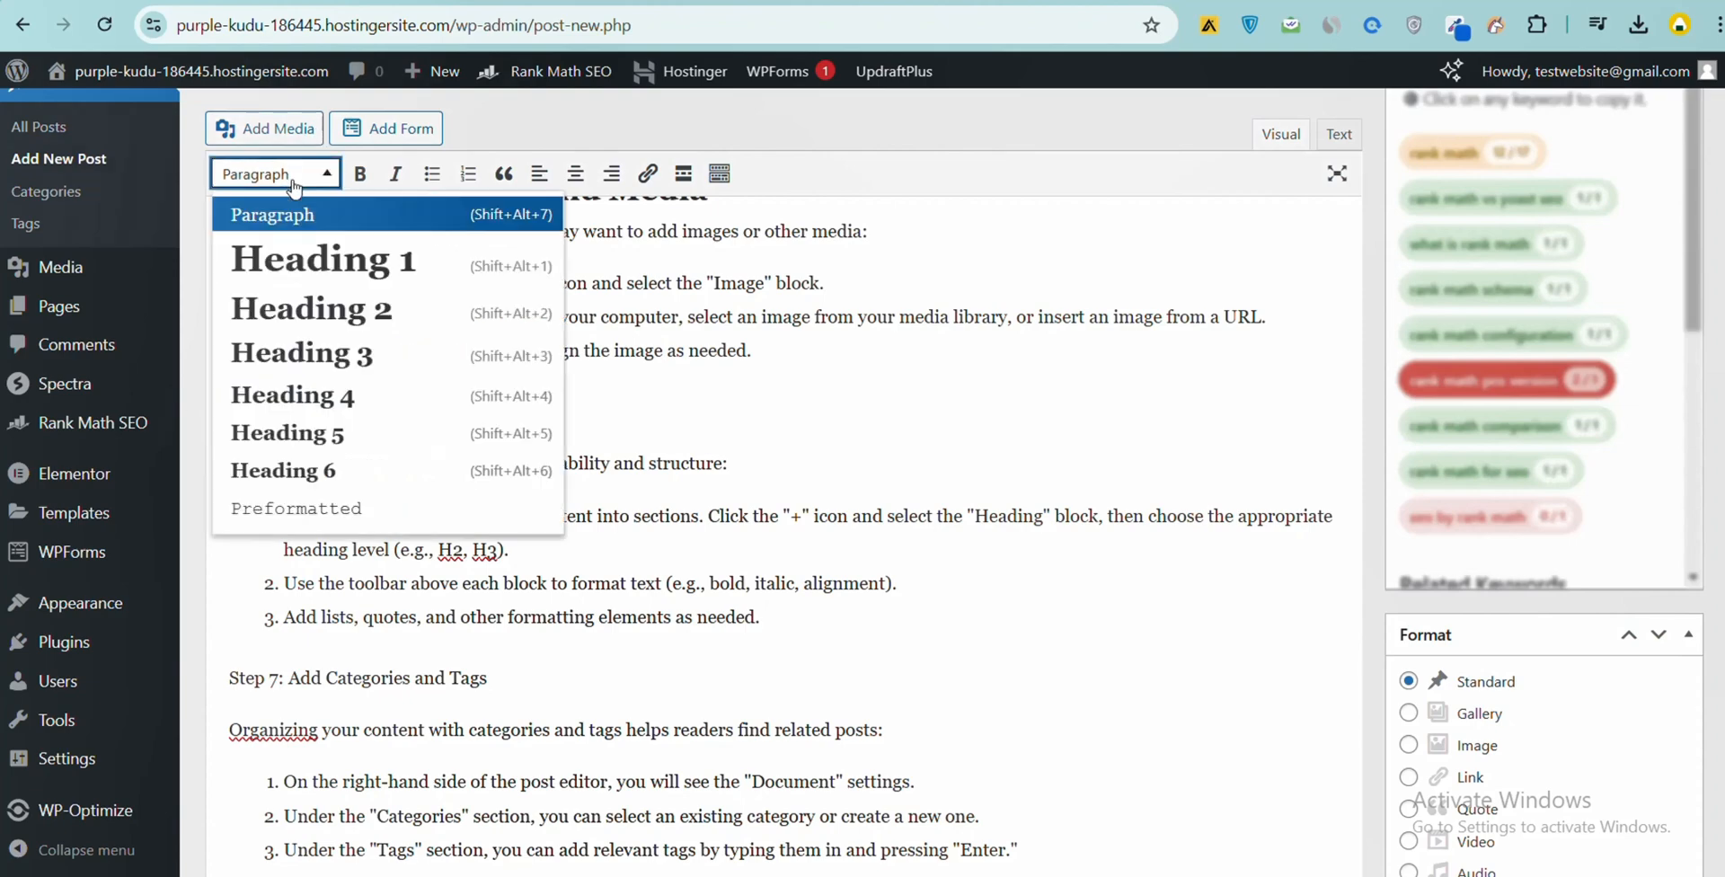
pyautogui.click(306, 322)
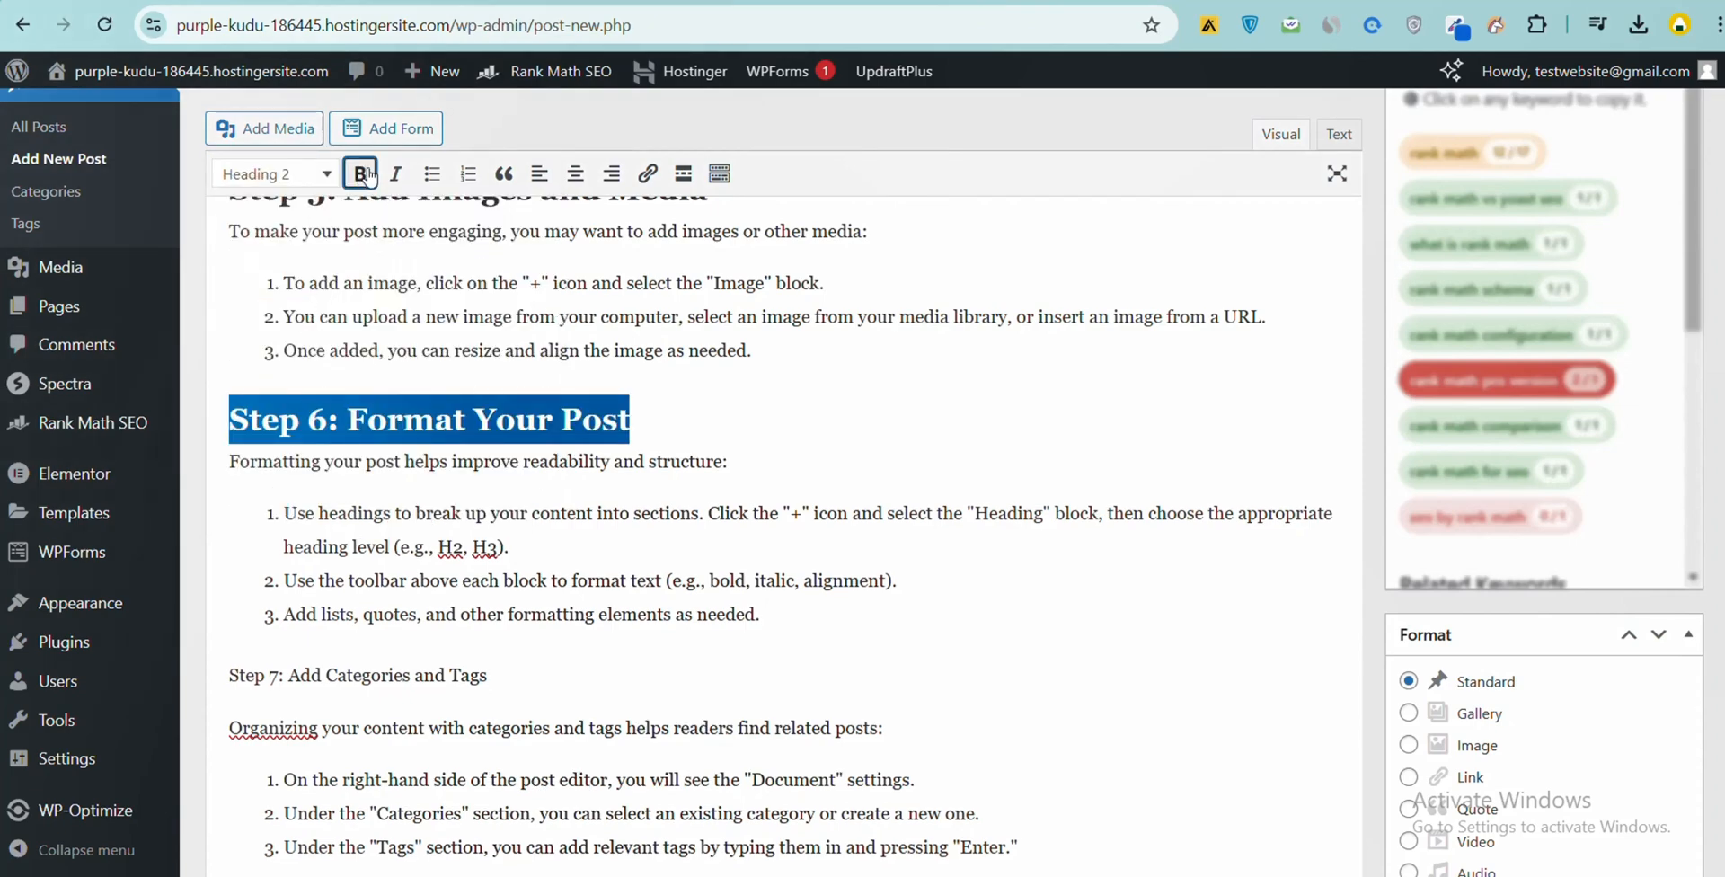
pyautogui.click(389, 350)
# - Make the "Step 7: Add Categories and Tags" line bold and format it as Heading 2
pyautogui.scroll(-4, 389, 351)
pyautogui.moveTo(488, 333); pyautogui.dragTo(256, 340)
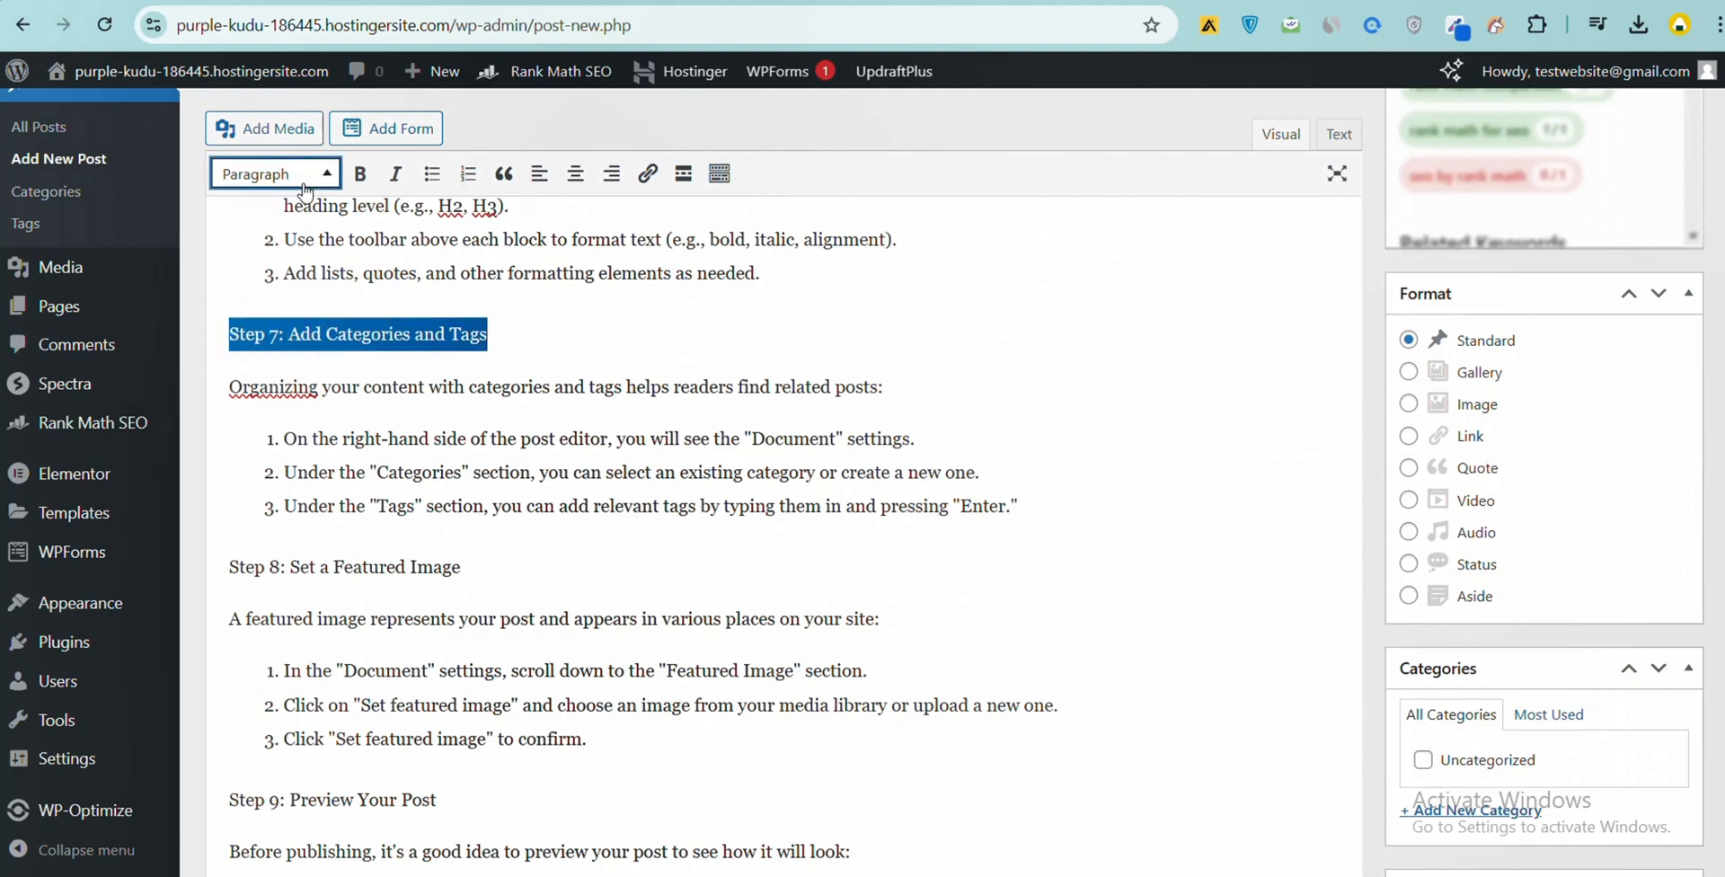
pyautogui.click(272, 173)
pyautogui.click(310, 310)
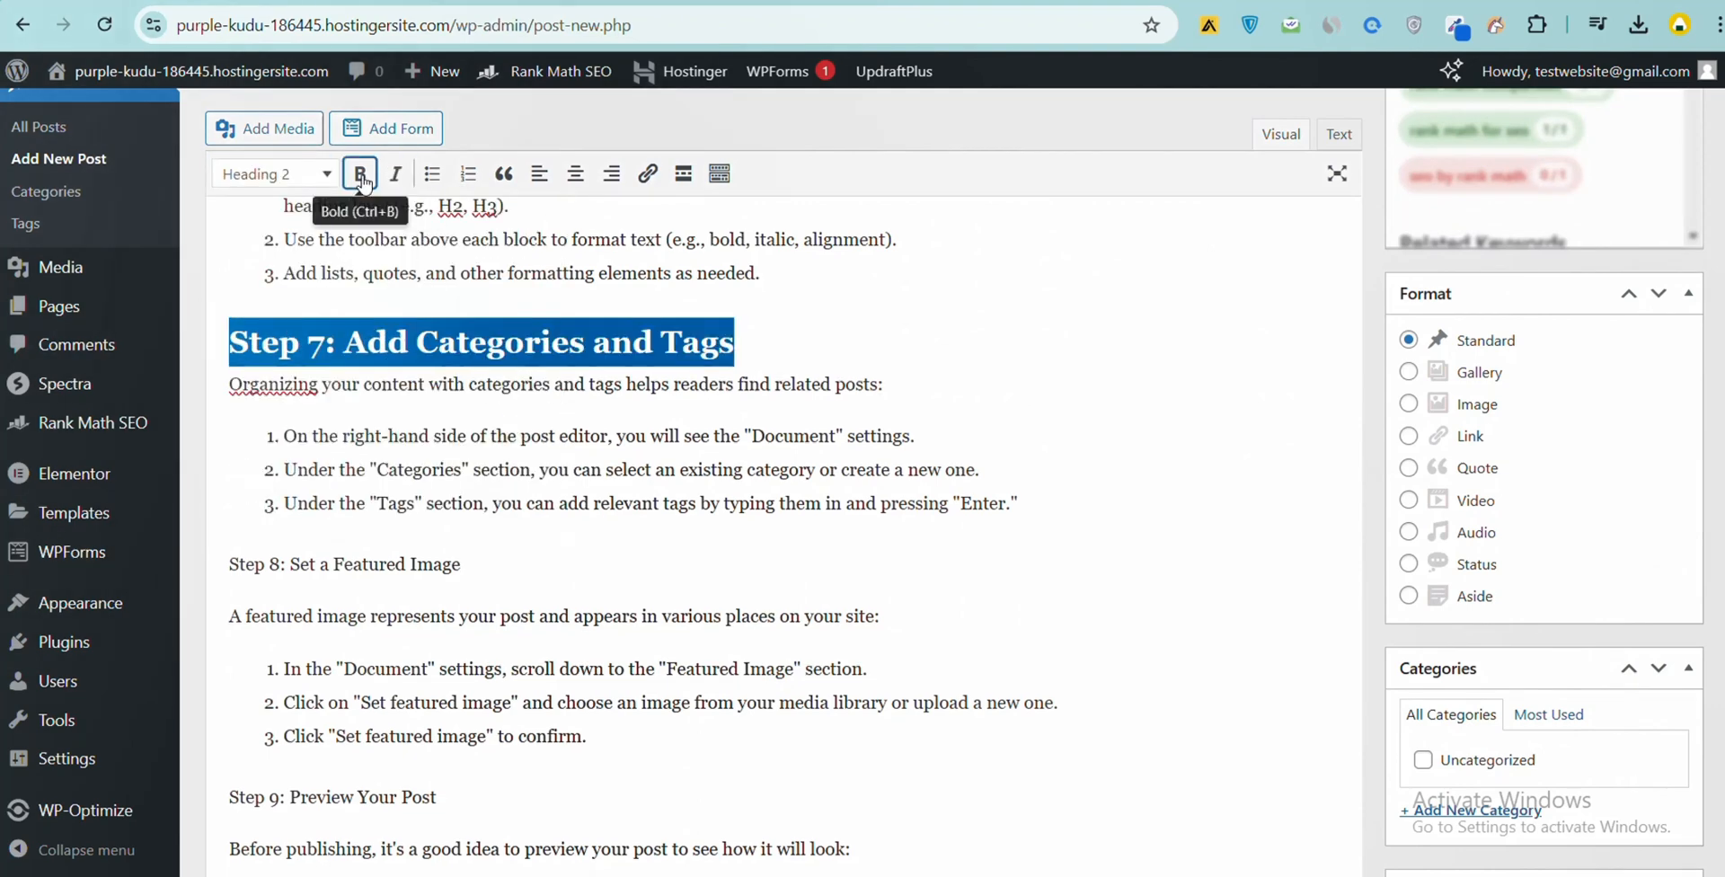
pyautogui.click(408, 435)
# - Make the "Step 8: Set a Featured Image" line bold and format it as Heading 2
pyautogui.scroll(-2, 410, 437)
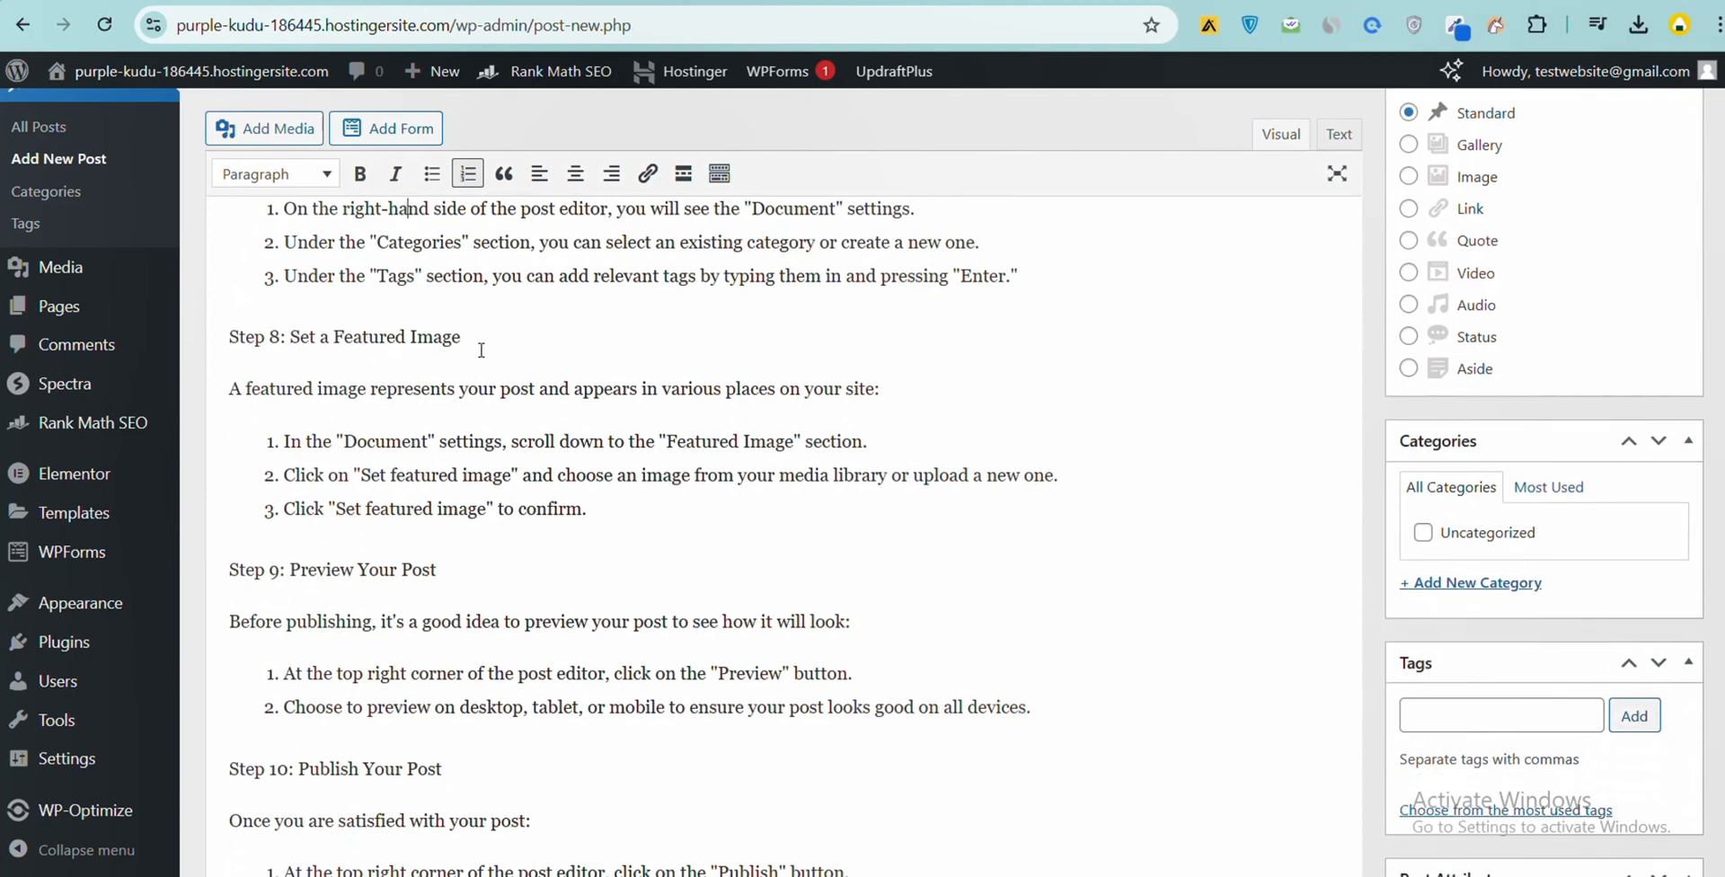
pyautogui.moveTo(478, 347); pyautogui.dragTo(226, 317)
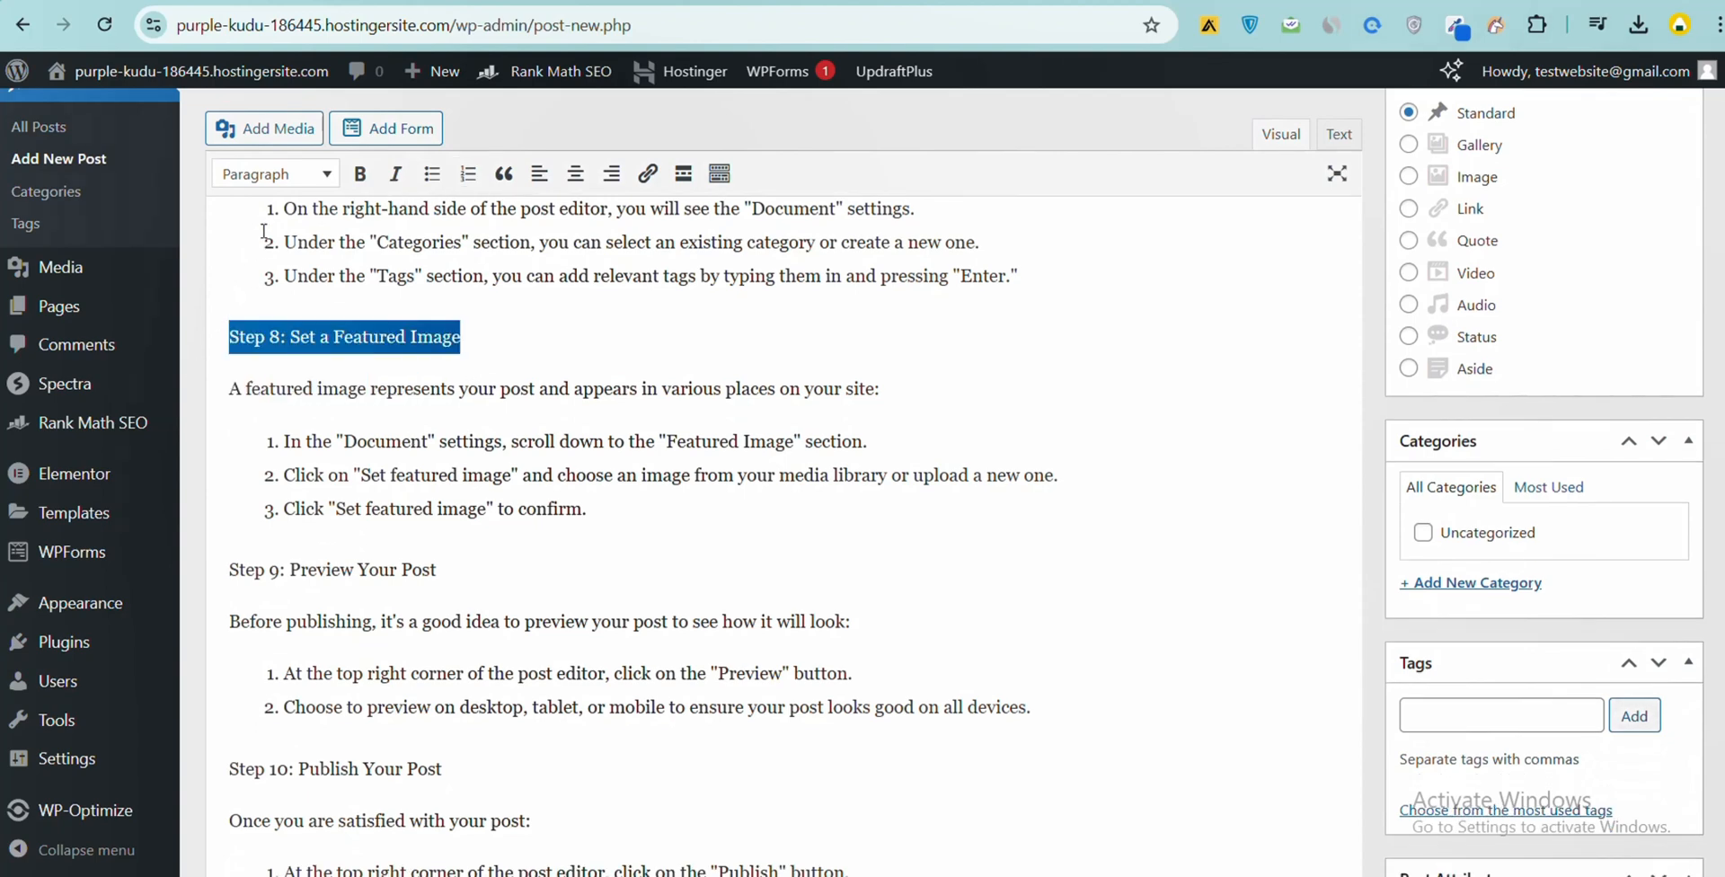
pyautogui.click(326, 175)
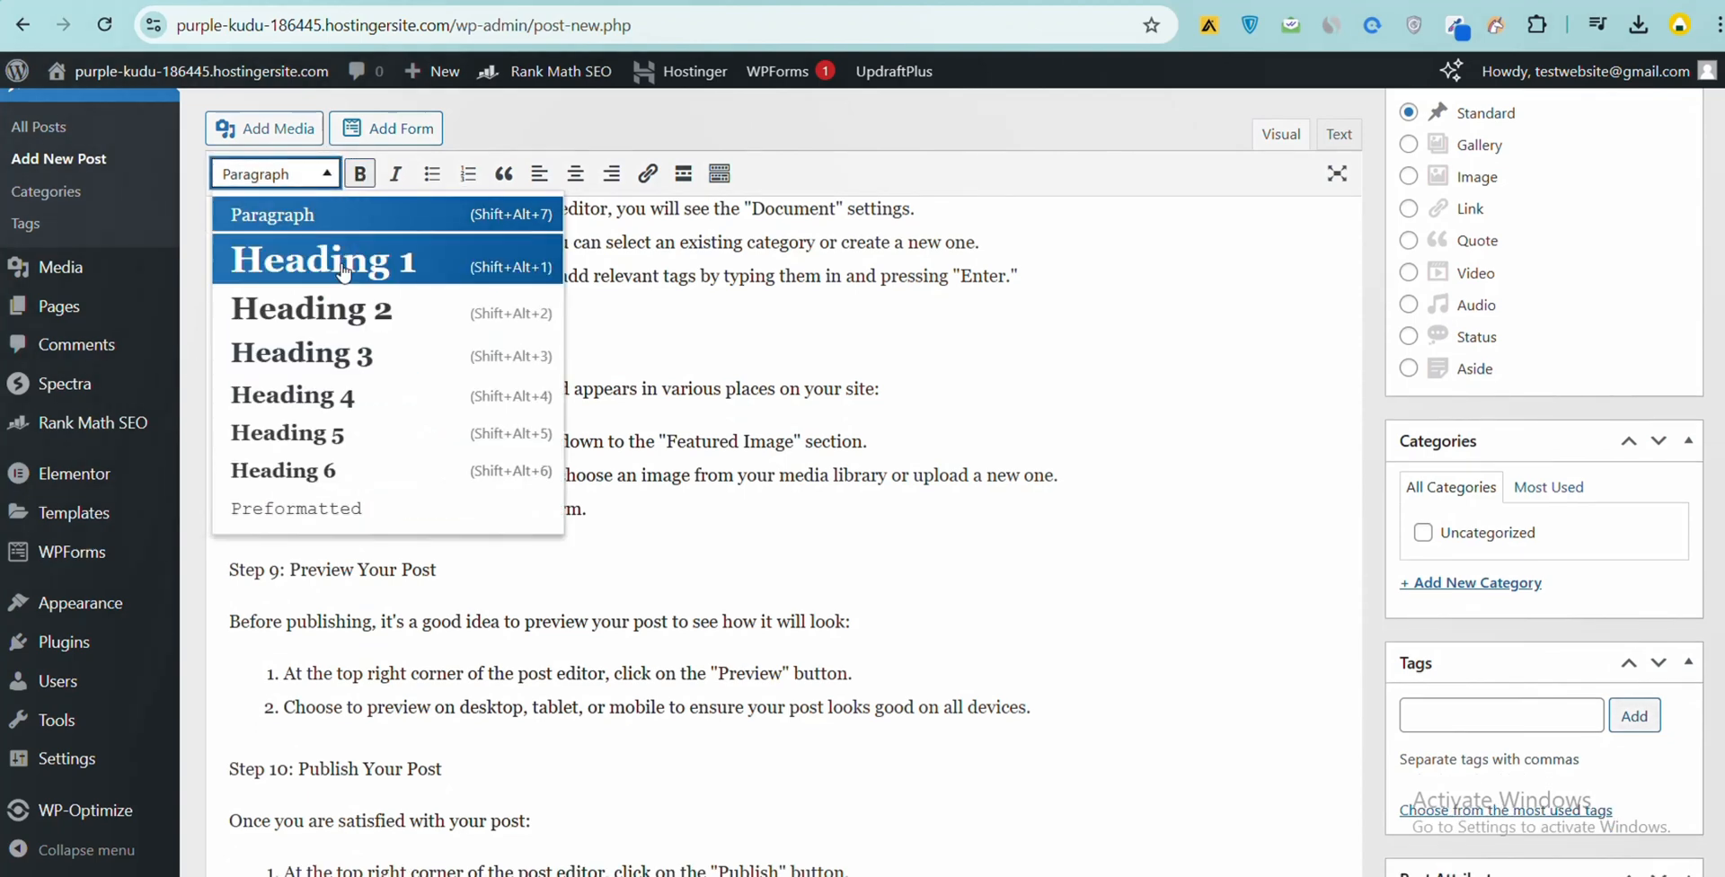
pyautogui.click(342, 270)
# - Make the "Step 9: Preview Your Post" line bold and format it as Heading 2
pyautogui.scroll(-3, 352, 303)
pyautogui.moveTo(438, 339); pyautogui.dragTo(213, 353)
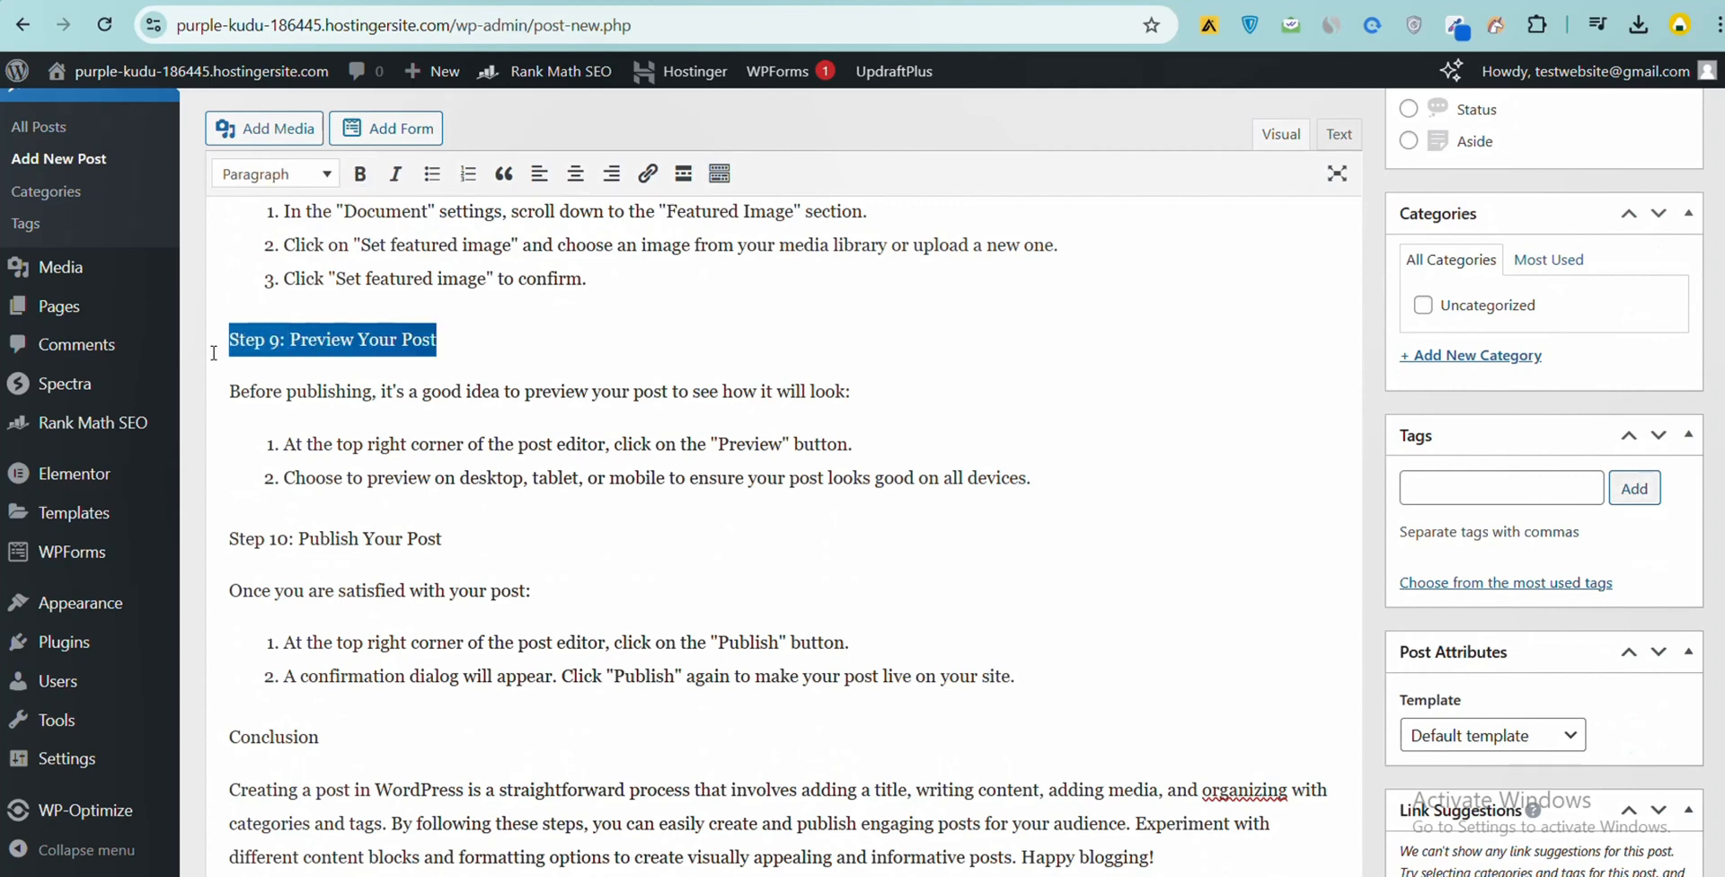
pyautogui.click(360, 174)
pyautogui.click(297, 173)
pyautogui.click(324, 308)
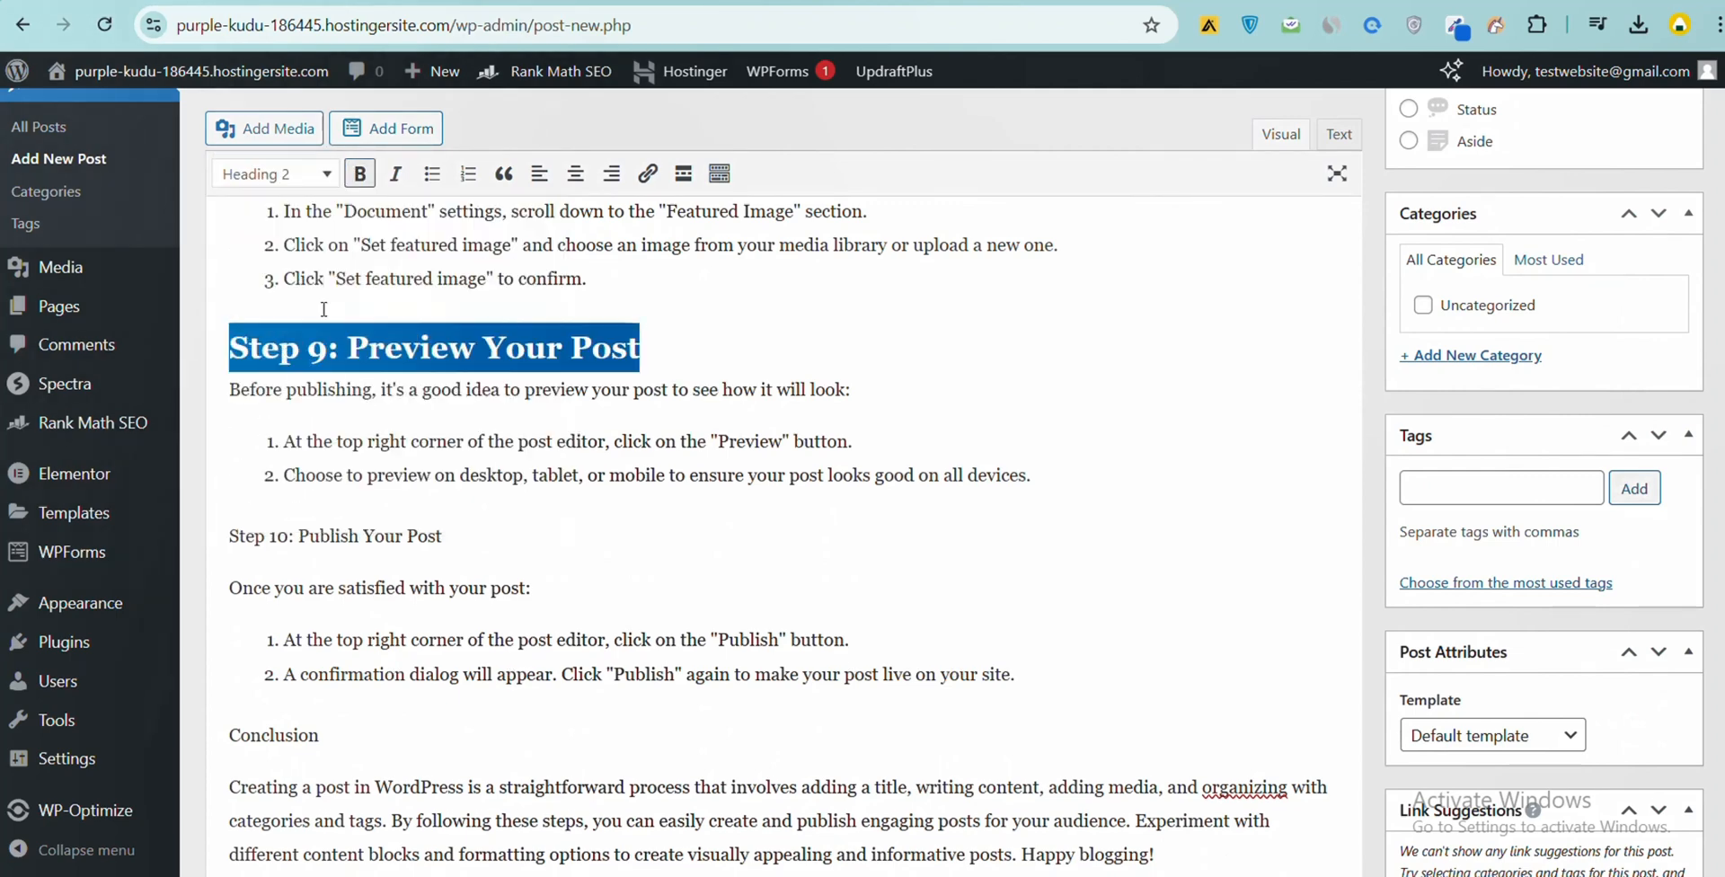
# - Make the "Step 10: Publish Your Post" line bold and format it as Heading 2
pyautogui.scroll(-1, 323, 337)
pyautogui.moveTo(443, 422); pyautogui.dragTo(226, 425)
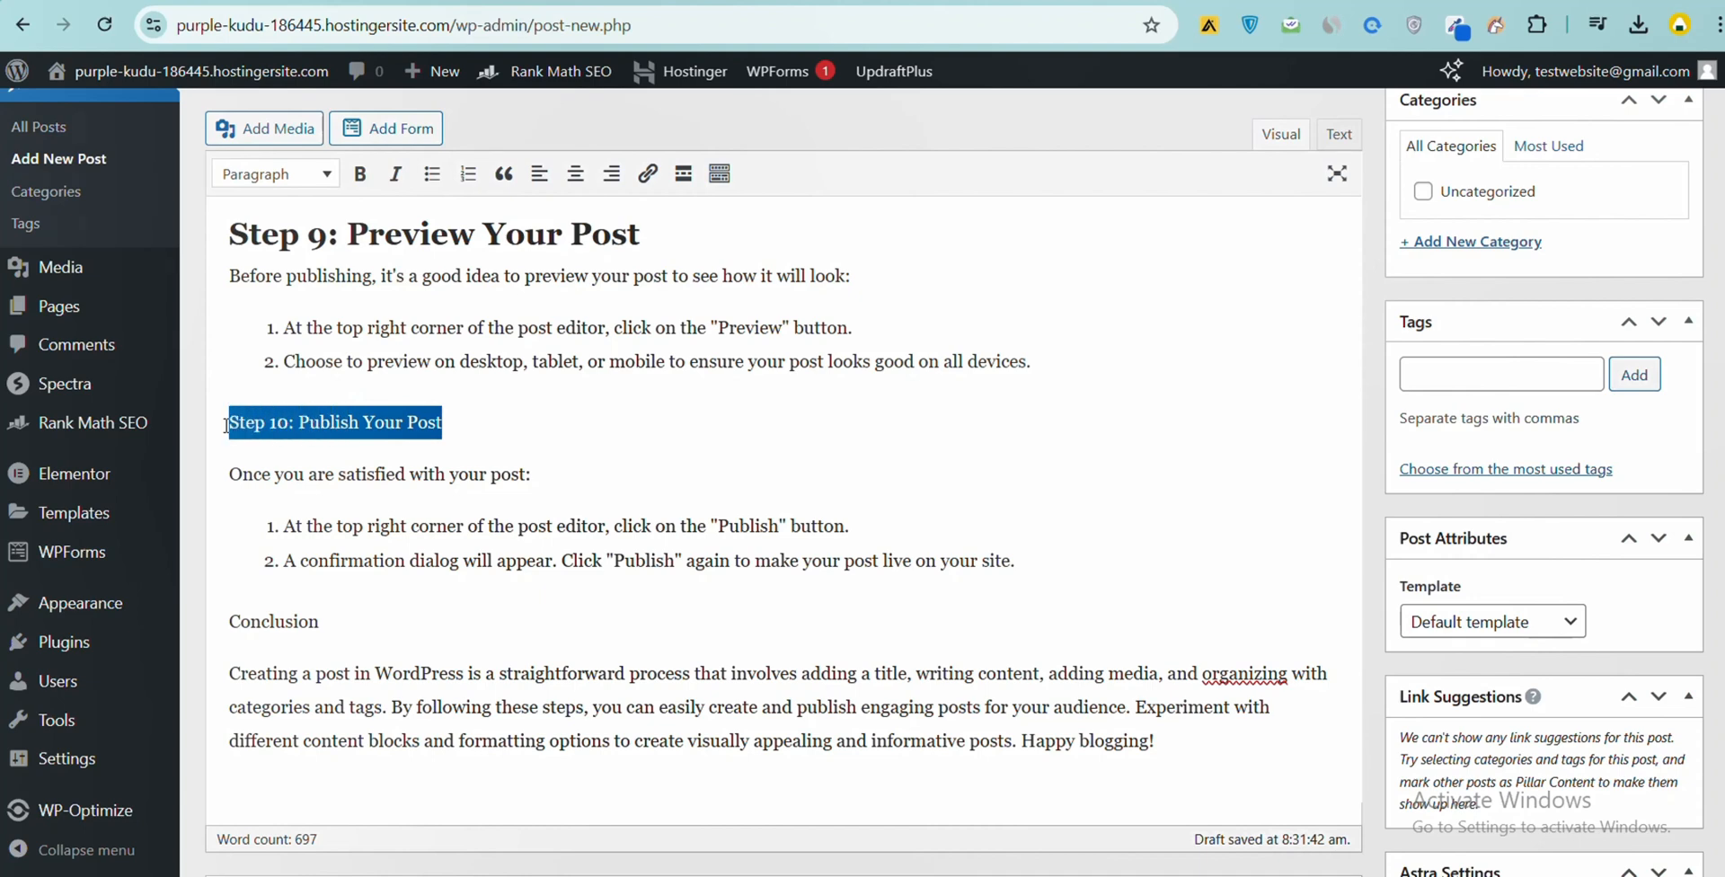
pyautogui.click(359, 174)
pyautogui.click(319, 177)
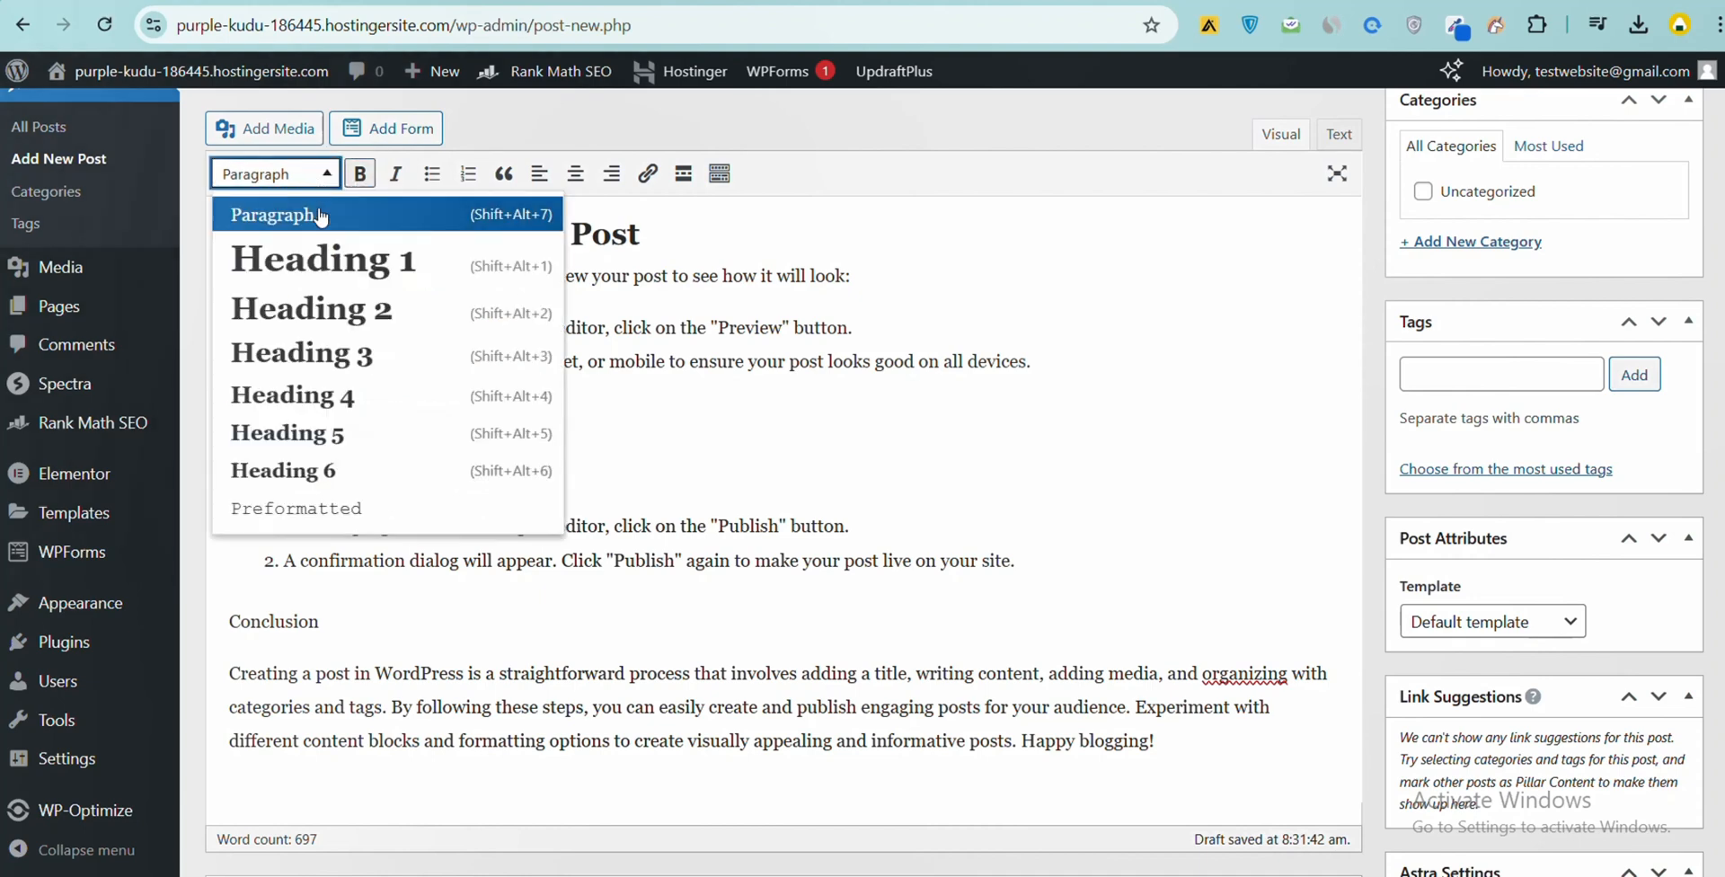
pyautogui.click(331, 299)
# - Make the "Conclusion" line bold and format it as Heading 2
pyautogui.scroll(-2, 333, 359)
pyautogui.moveTo(334, 388); pyautogui.dragTo(226, 395)
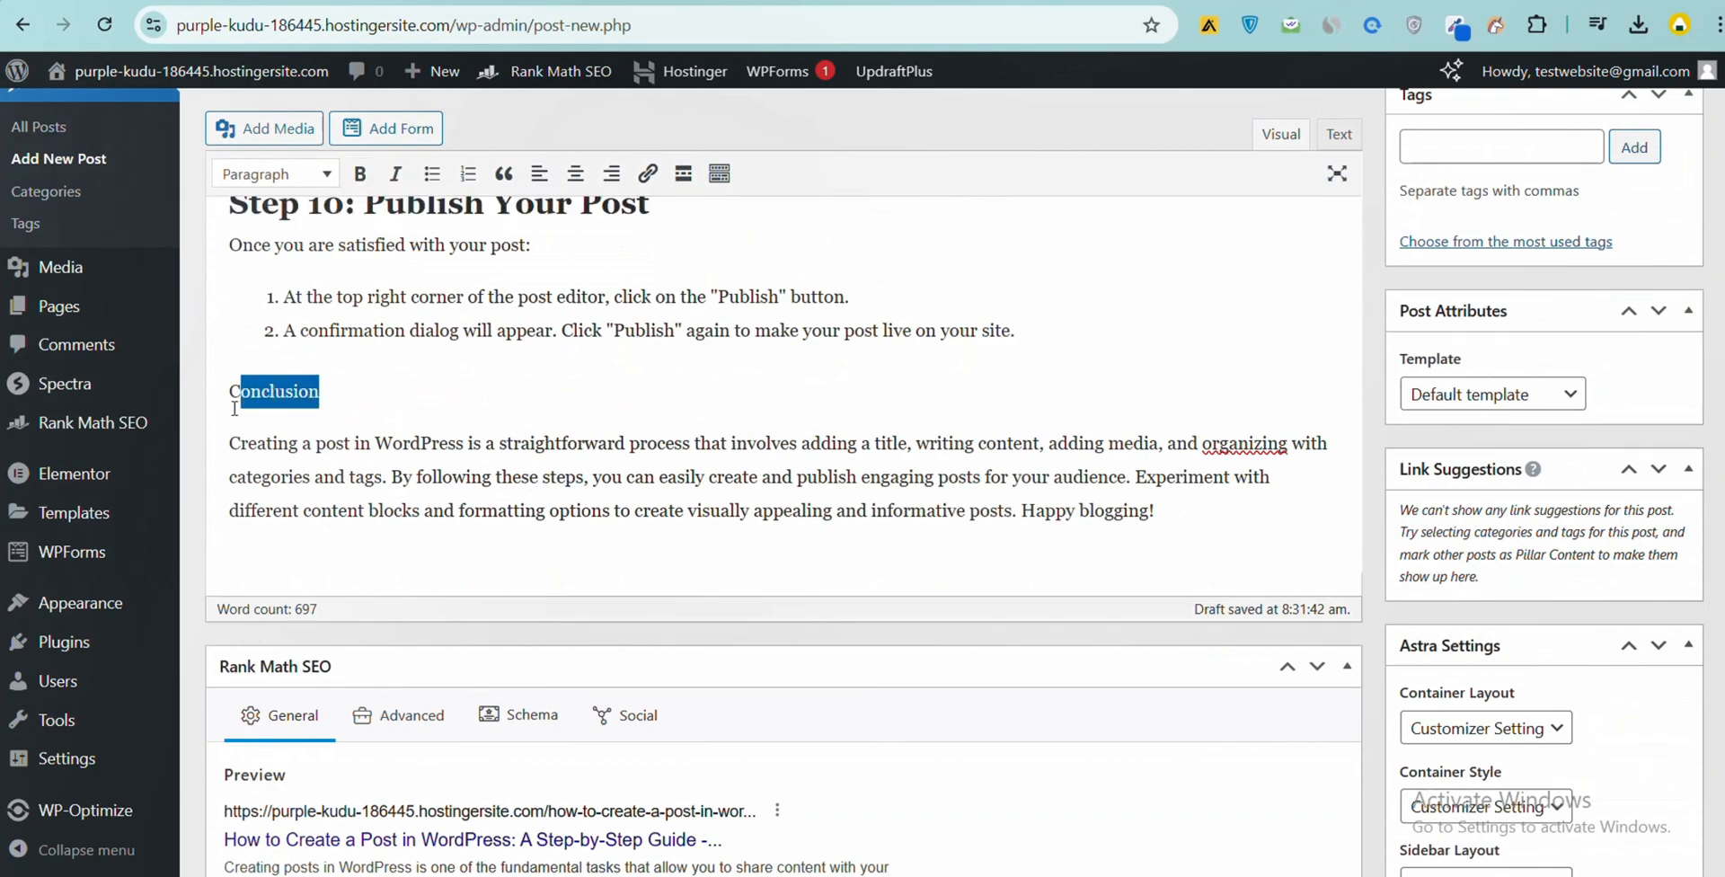
pyautogui.click(214, 402)
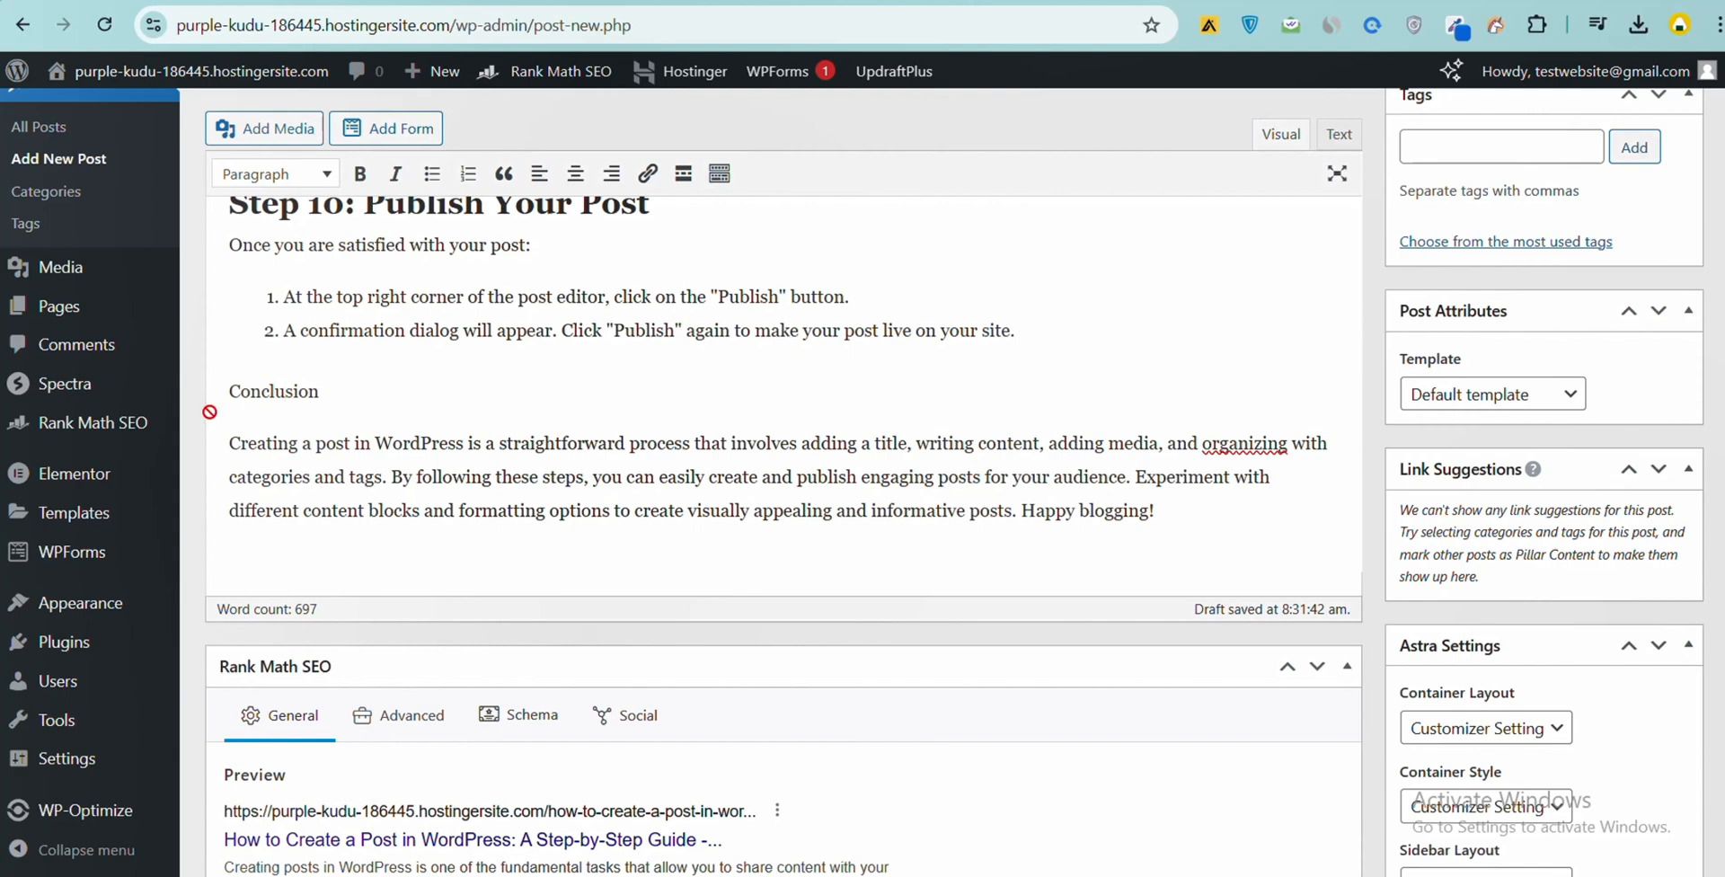
pyautogui.doubleClick(269, 372)
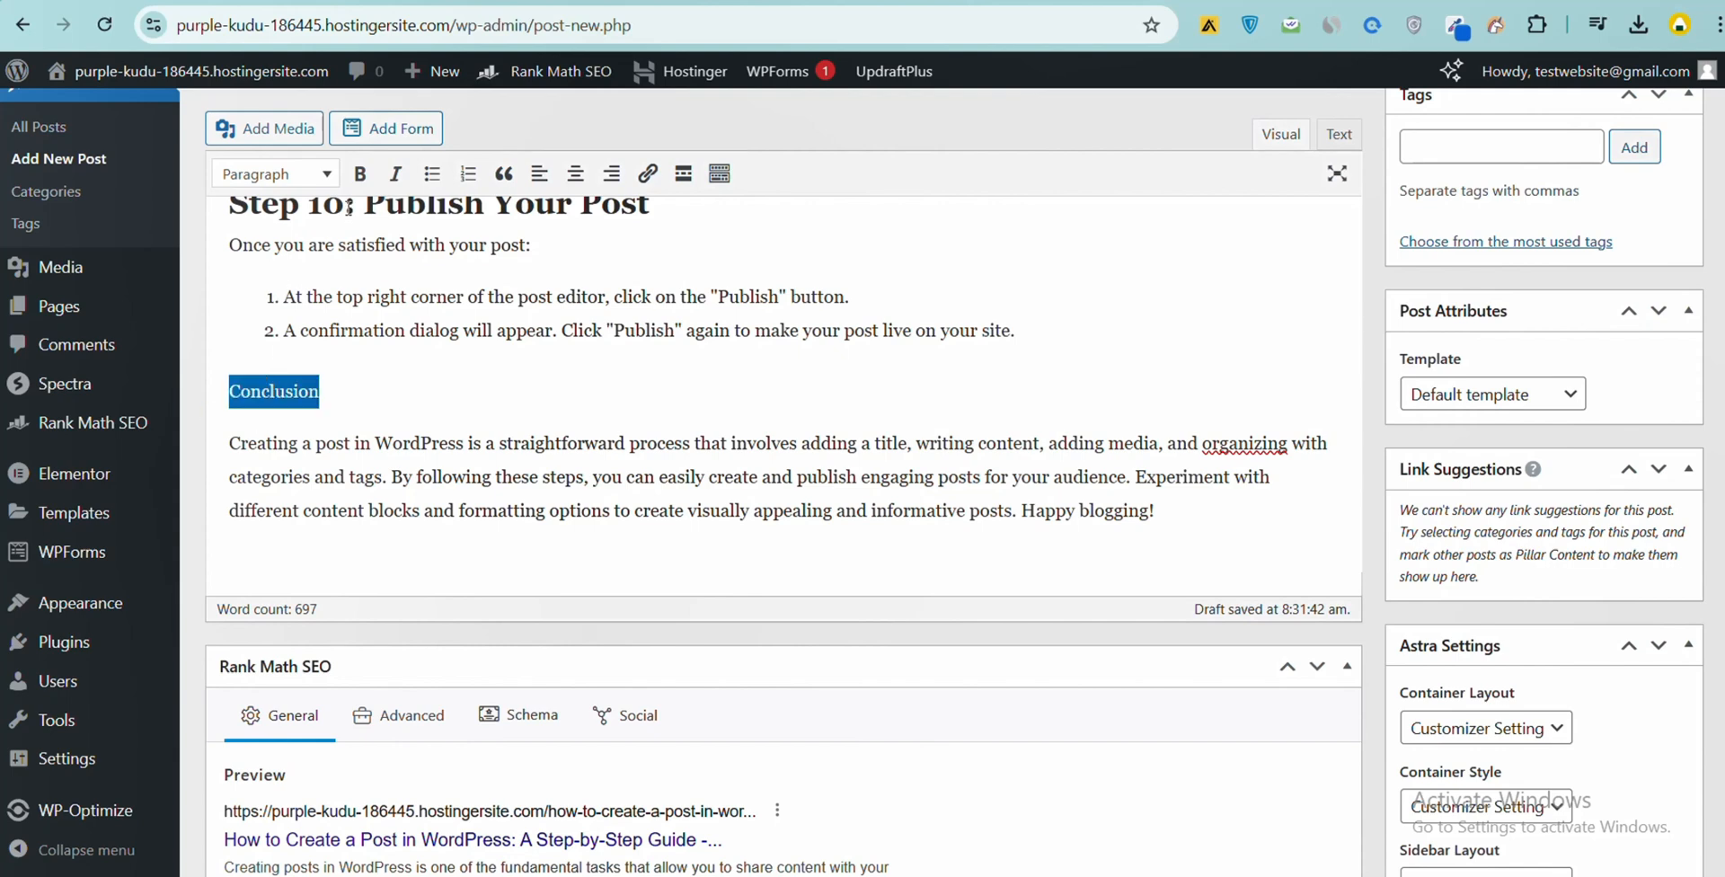
pyautogui.click(359, 173)
pyautogui.click(314, 174)
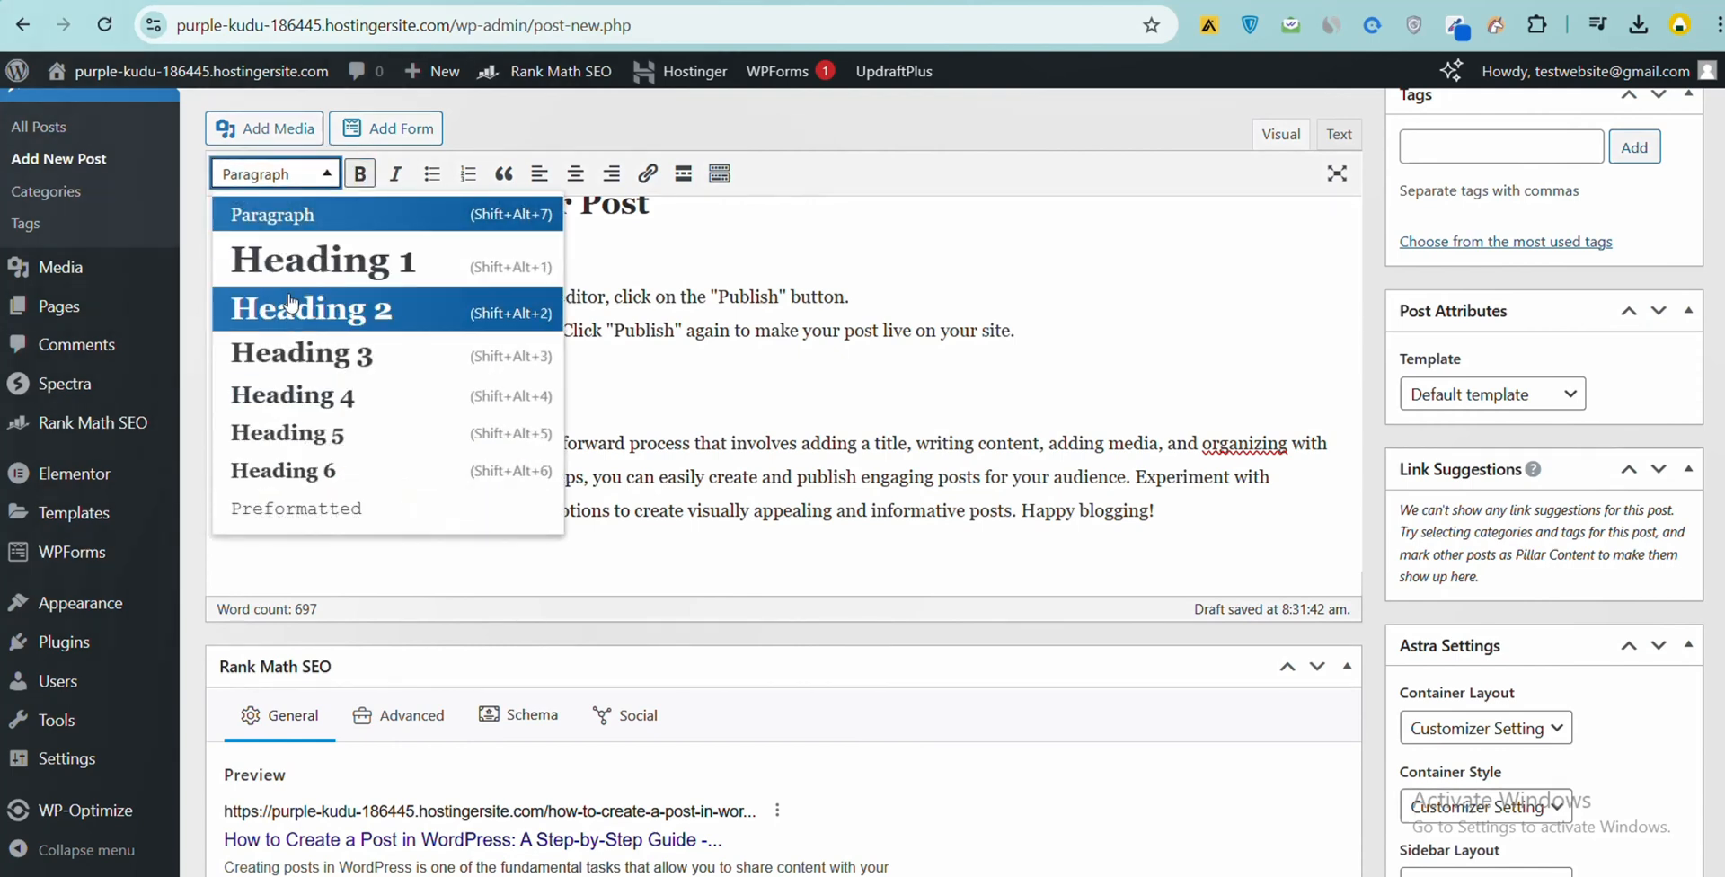
pyautogui.click(289, 306)
pyautogui.click(368, 503)
# - Check the formatted headings throughout the post and open the featured image selection
pyautogui.scroll(10, 368, 503)
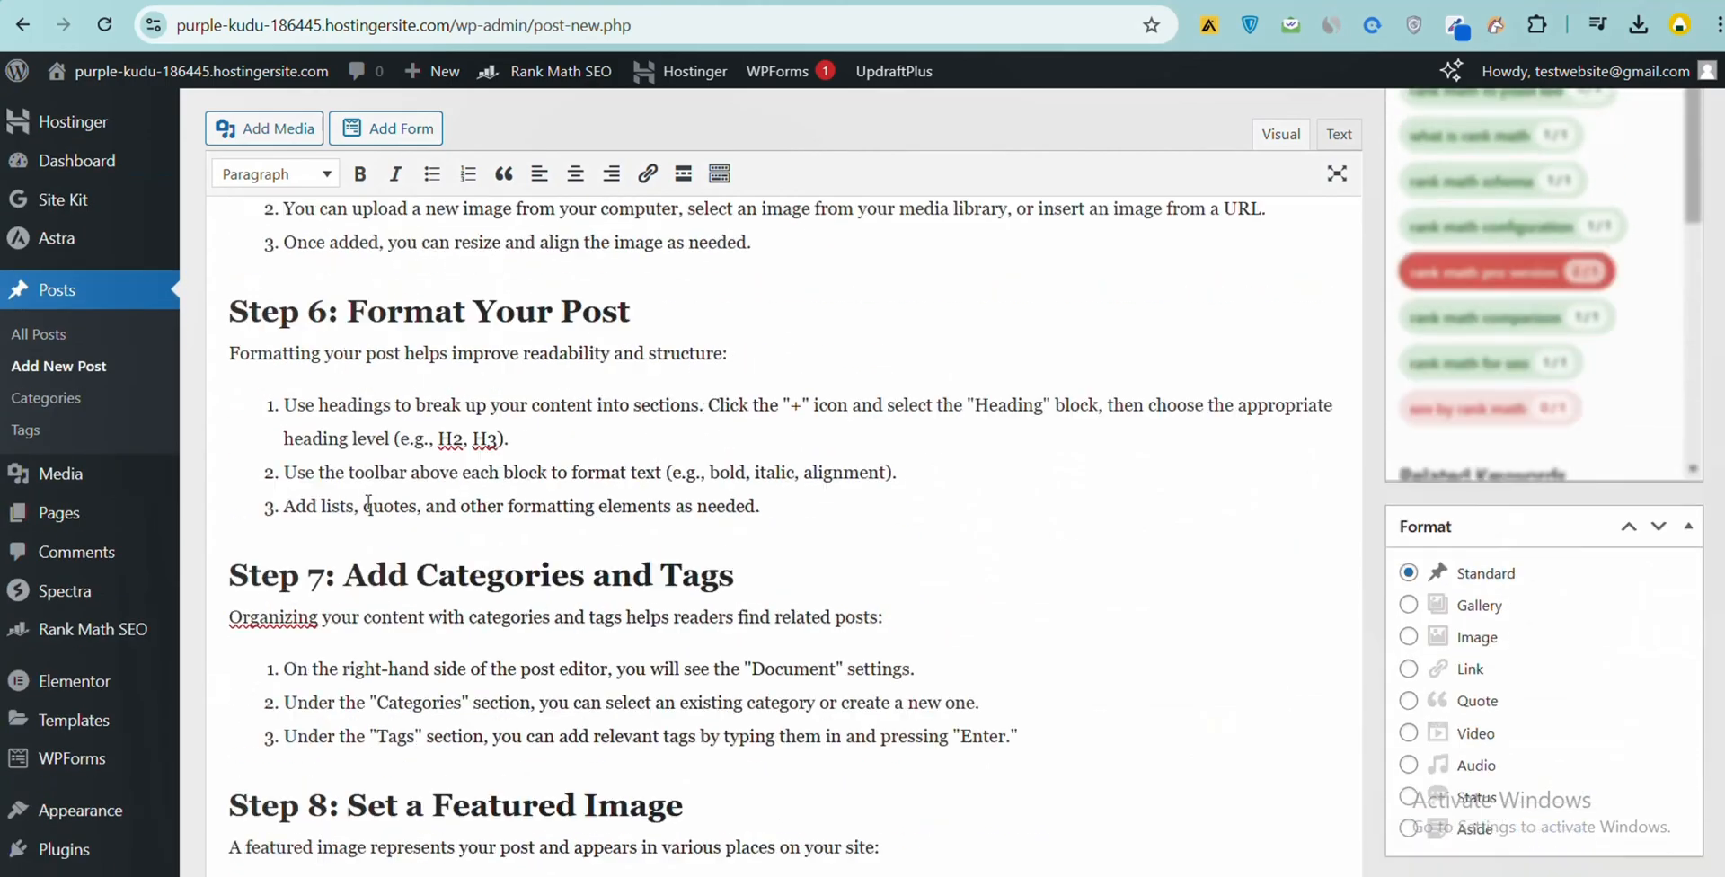
pyautogui.scroll(10, 368, 503)
pyautogui.scroll(-3, 363, 503)
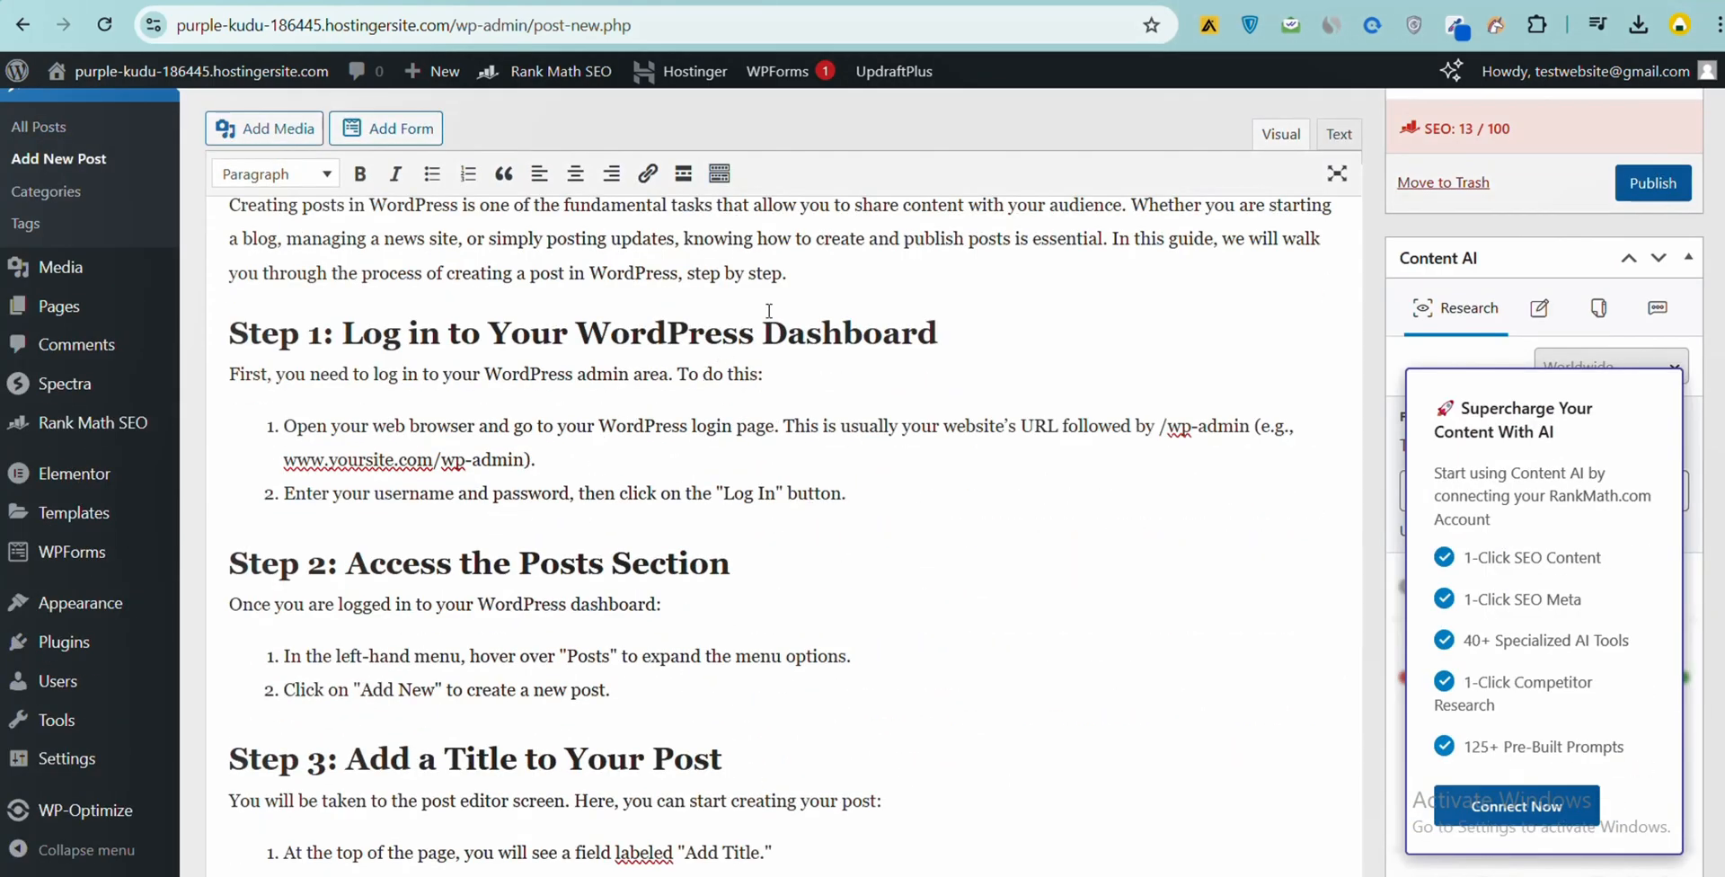
pyautogui.scroll(-20, 984, 413)
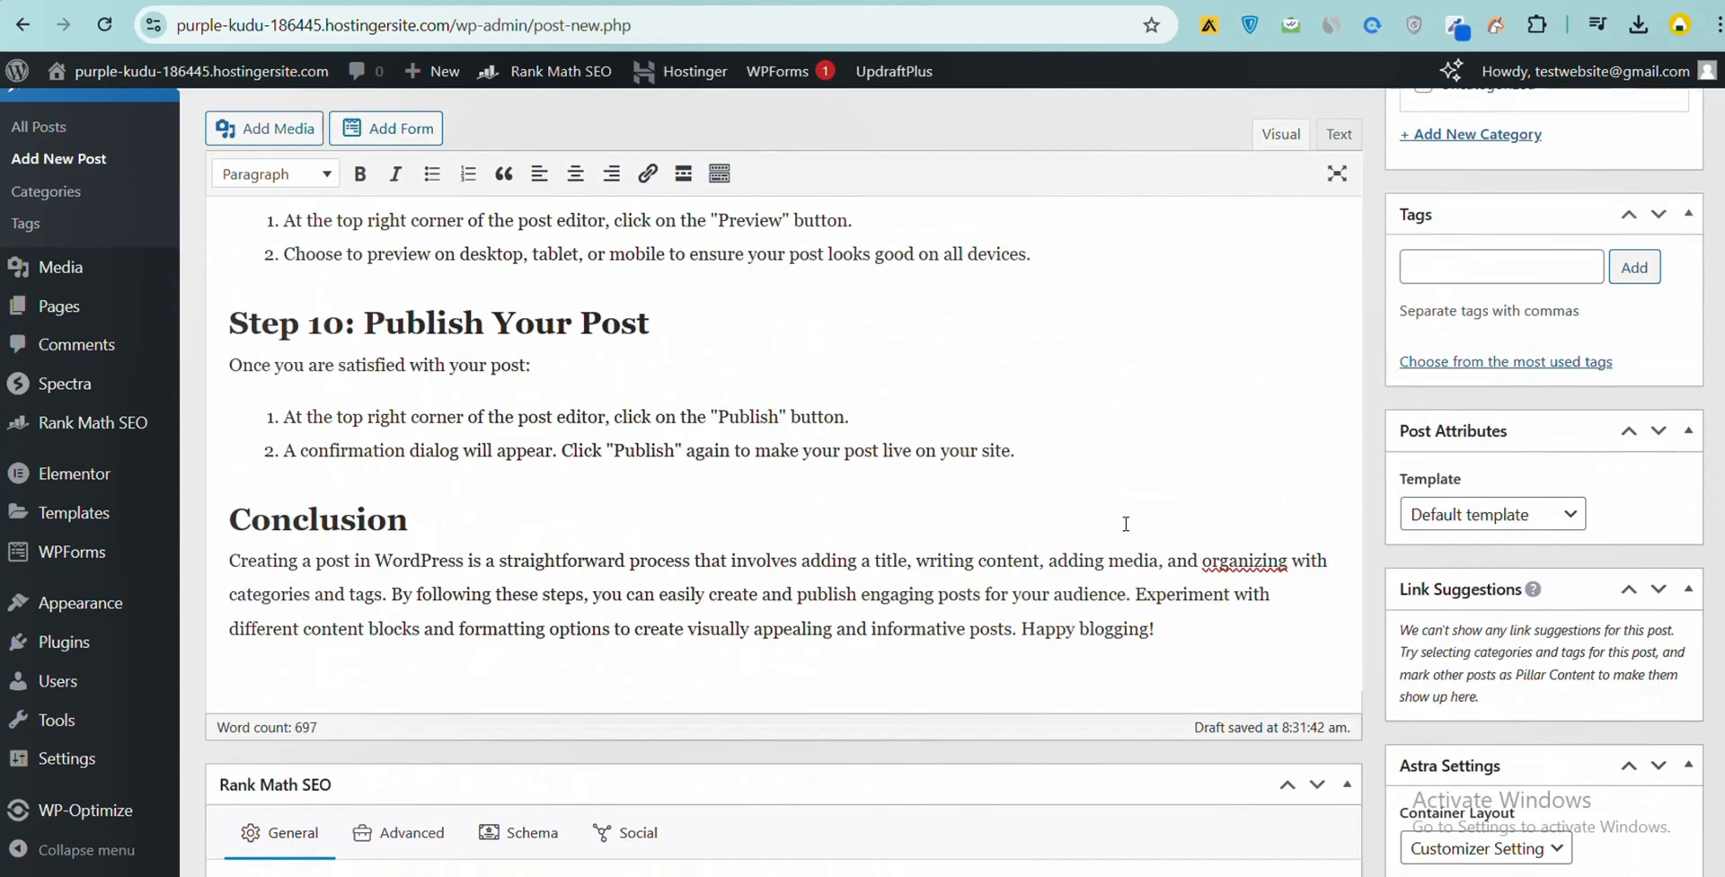
pyautogui.scroll(-5, 1144, 552)
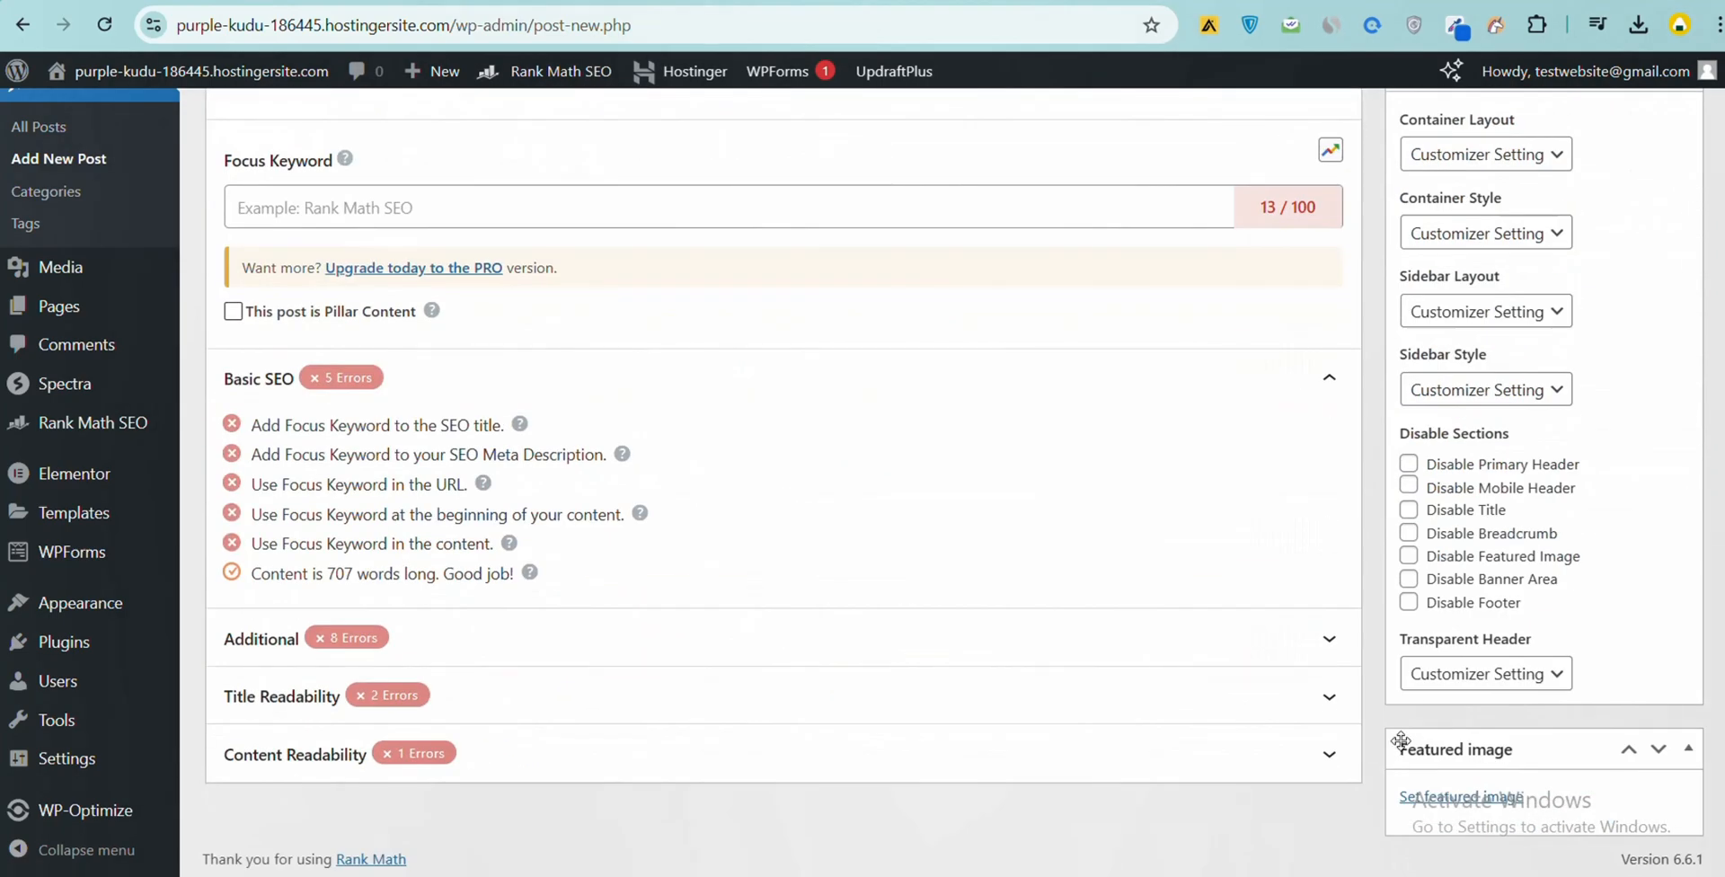
pyautogui.click(1426, 806)
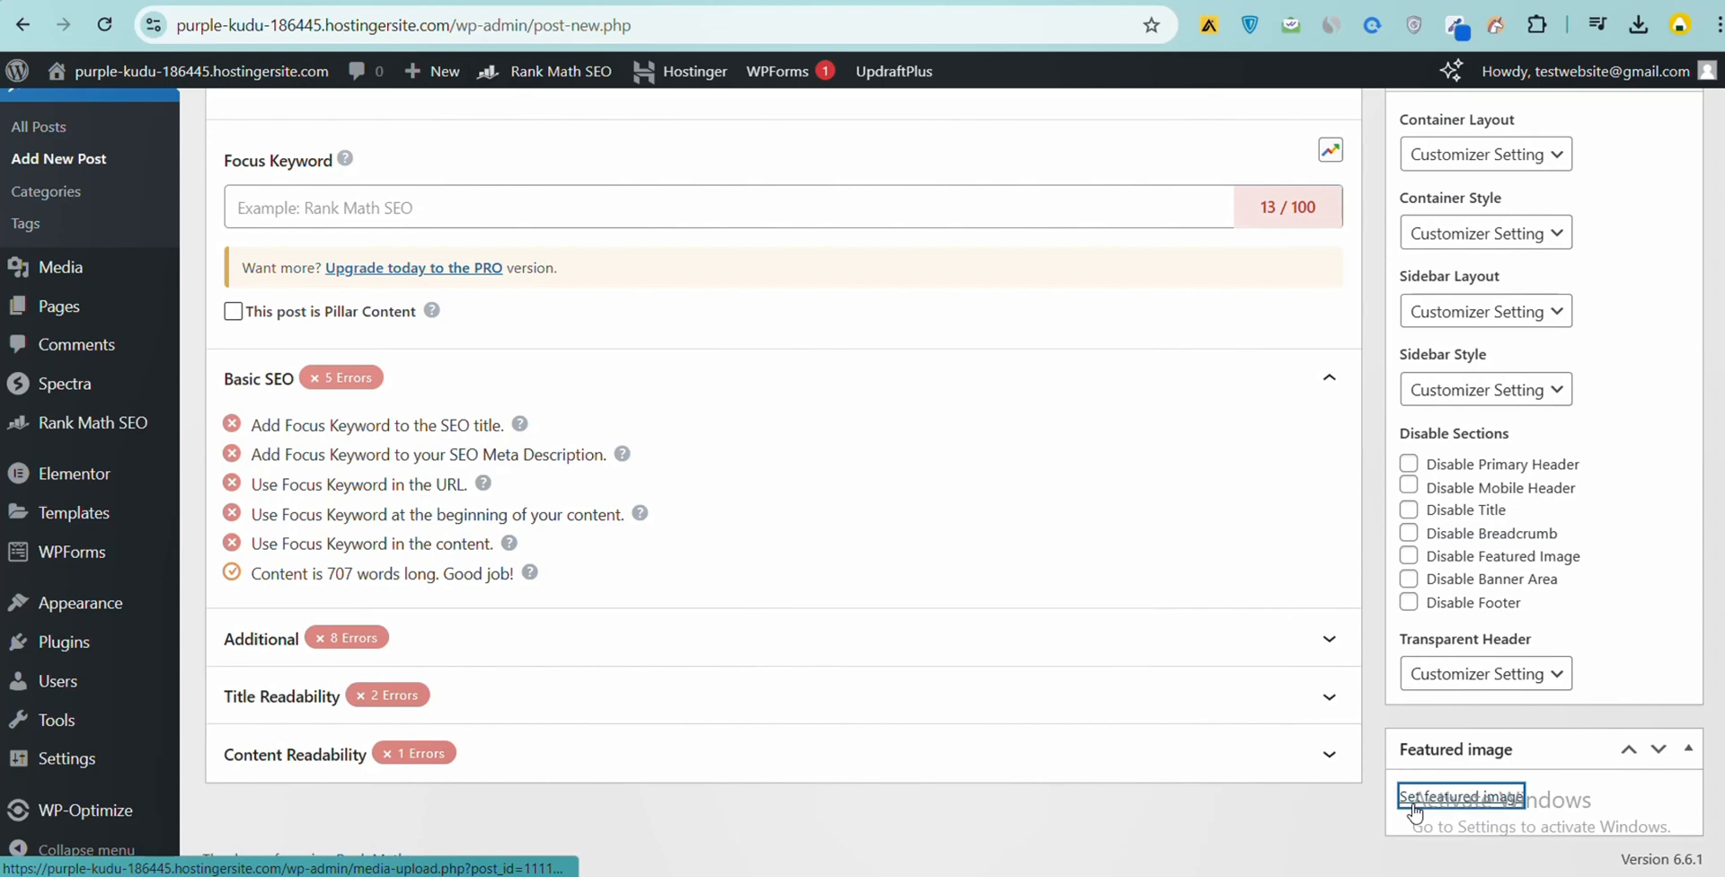
pyautogui.click(1415, 807)
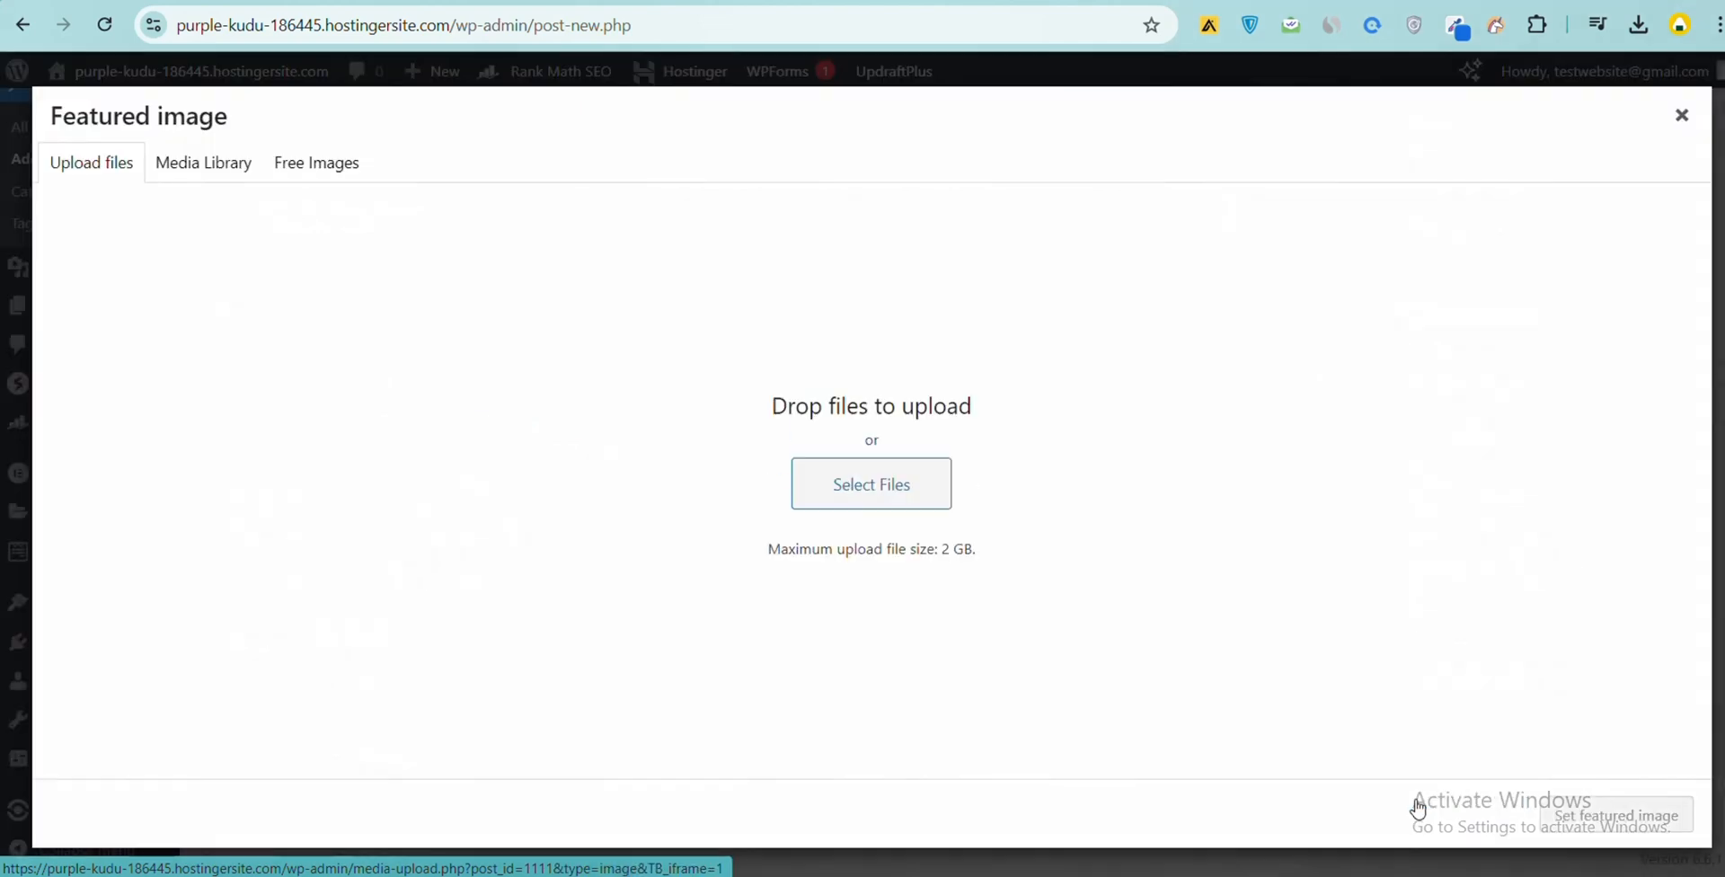
# - Upload the add-new-post image from the Downloads folder to the media library
pyautogui.click(845, 508)
pyautogui.scroll(3, 284, 288)
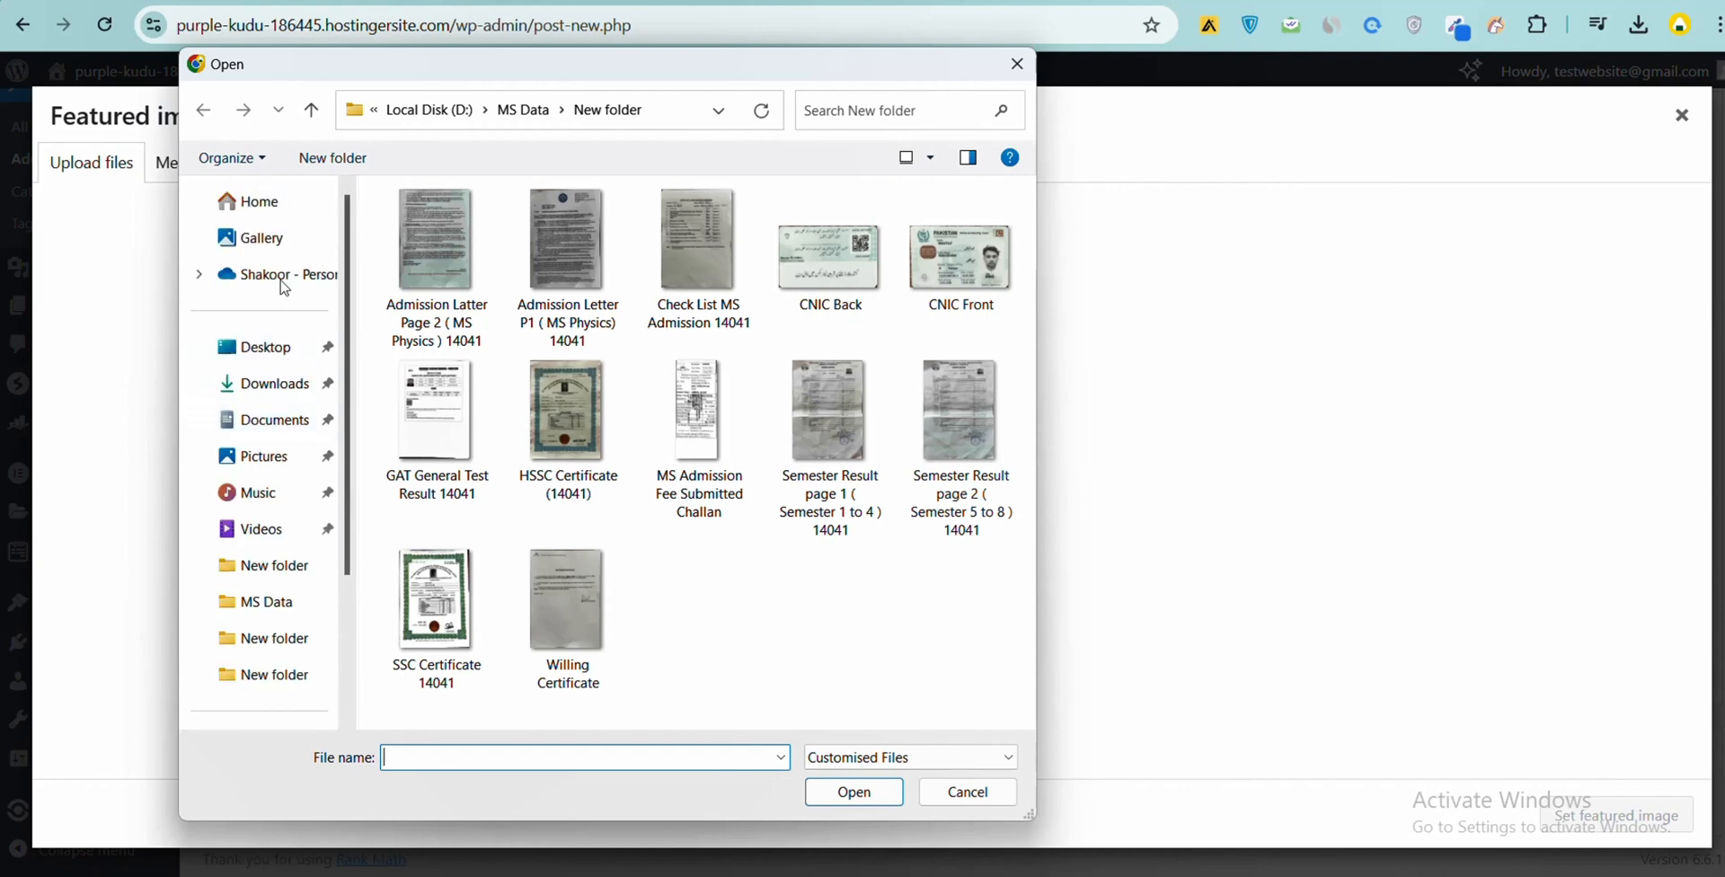
pyautogui.click(235, 201)
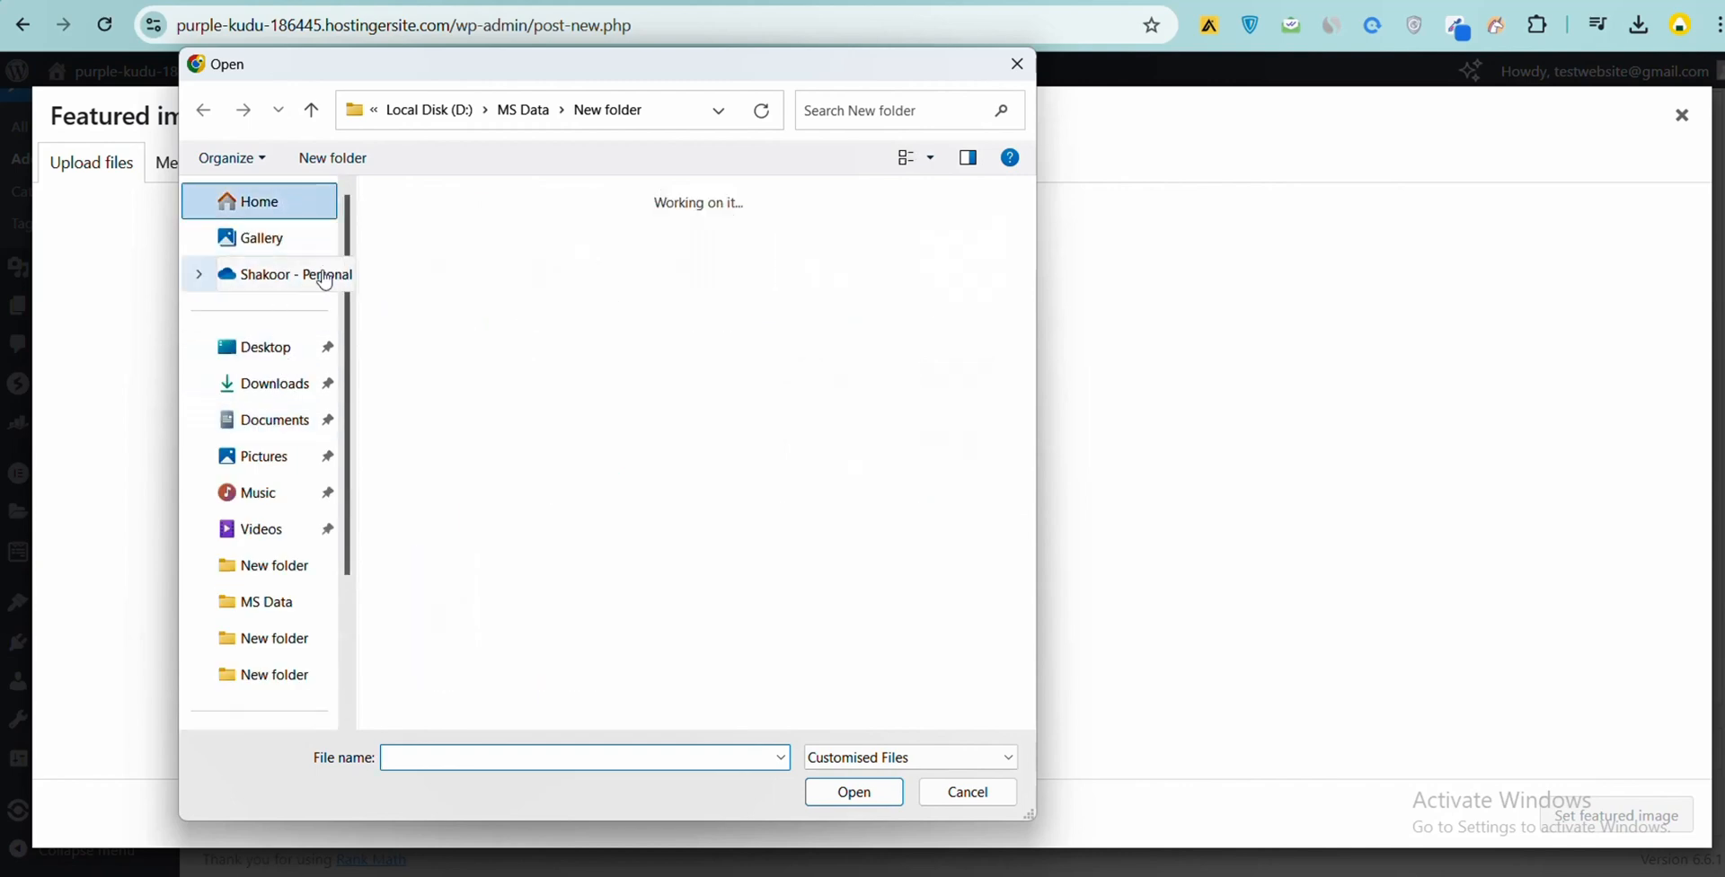
pyautogui.click(267, 388)
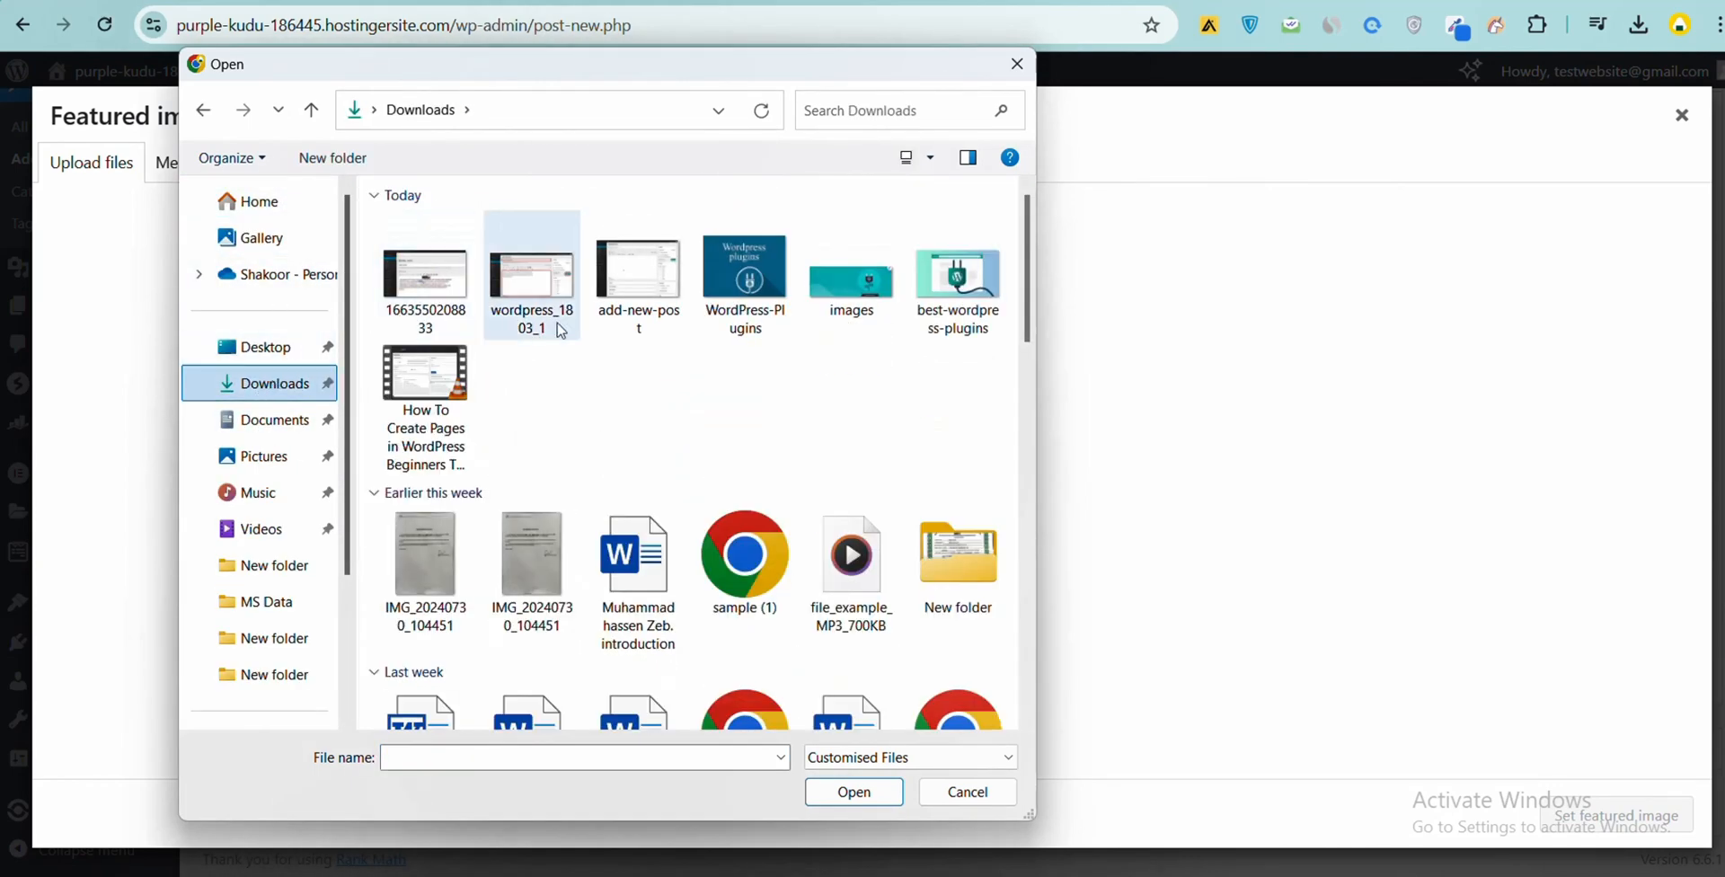
pyautogui.click(639, 278)
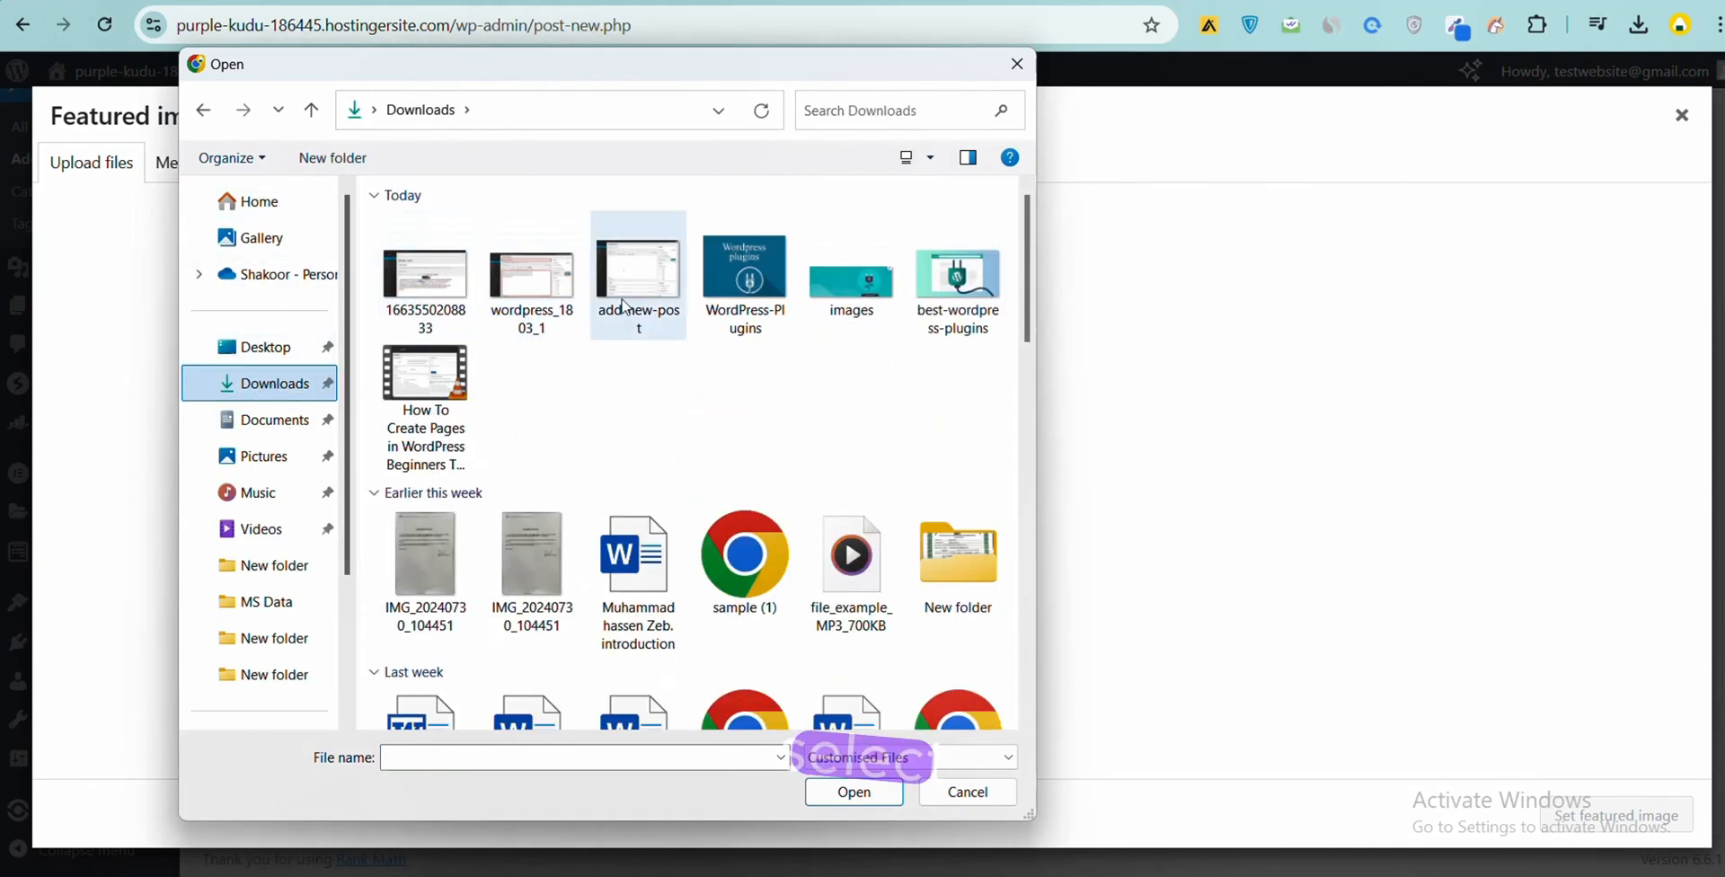
pyautogui.click(848, 794)
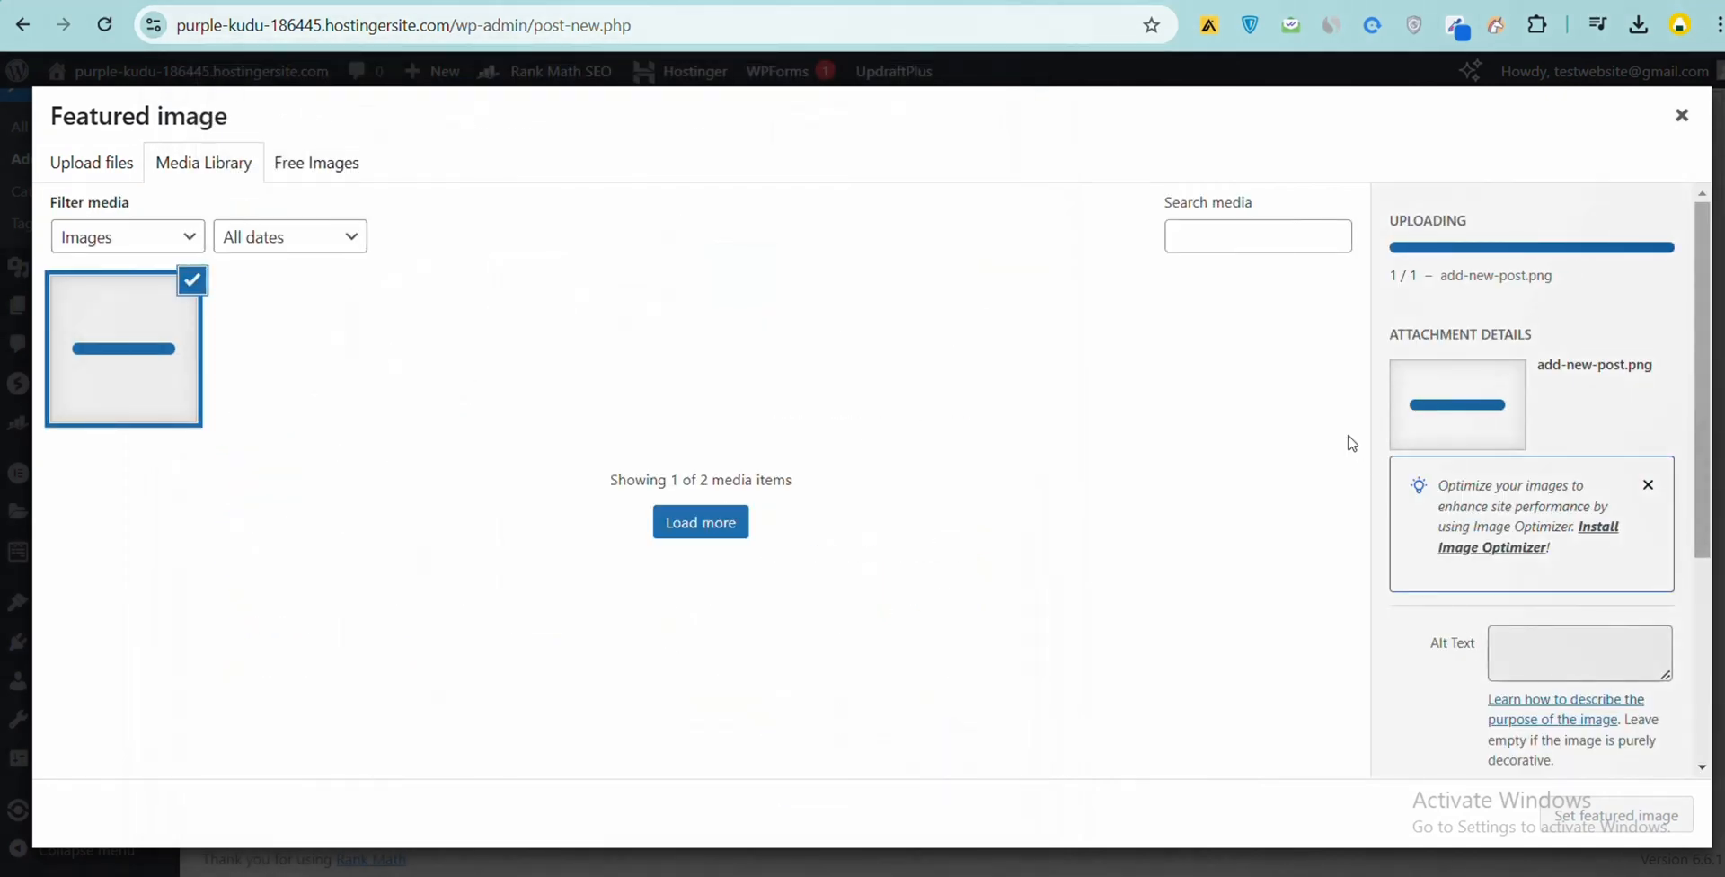
pyautogui.click(92, 163)
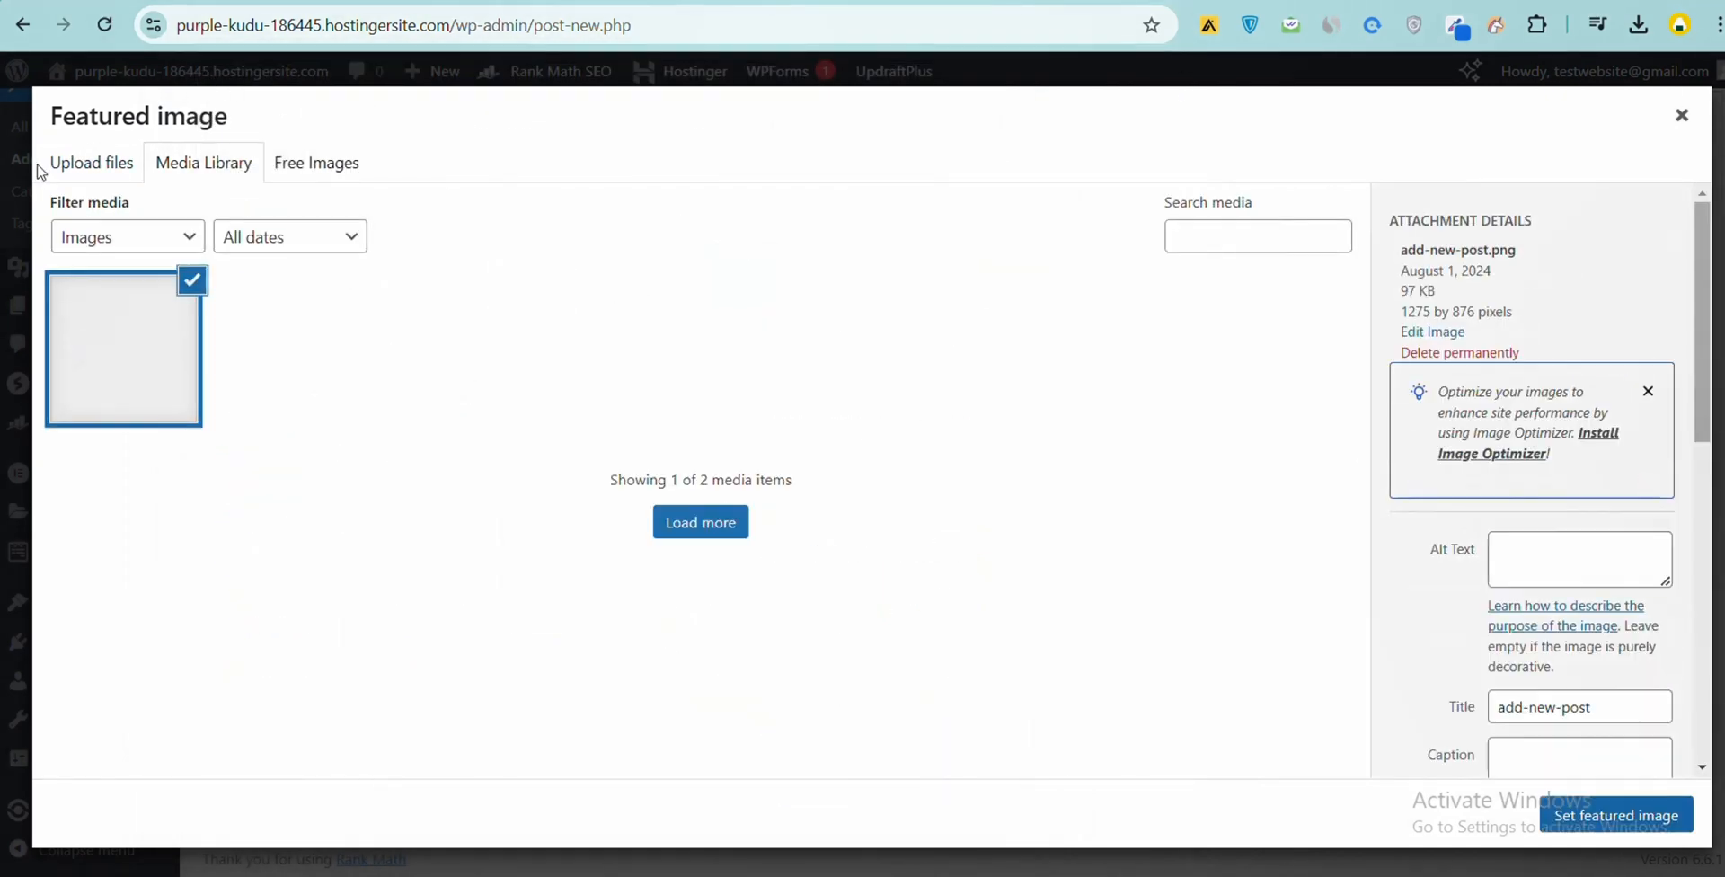
pyautogui.click(874, 488)
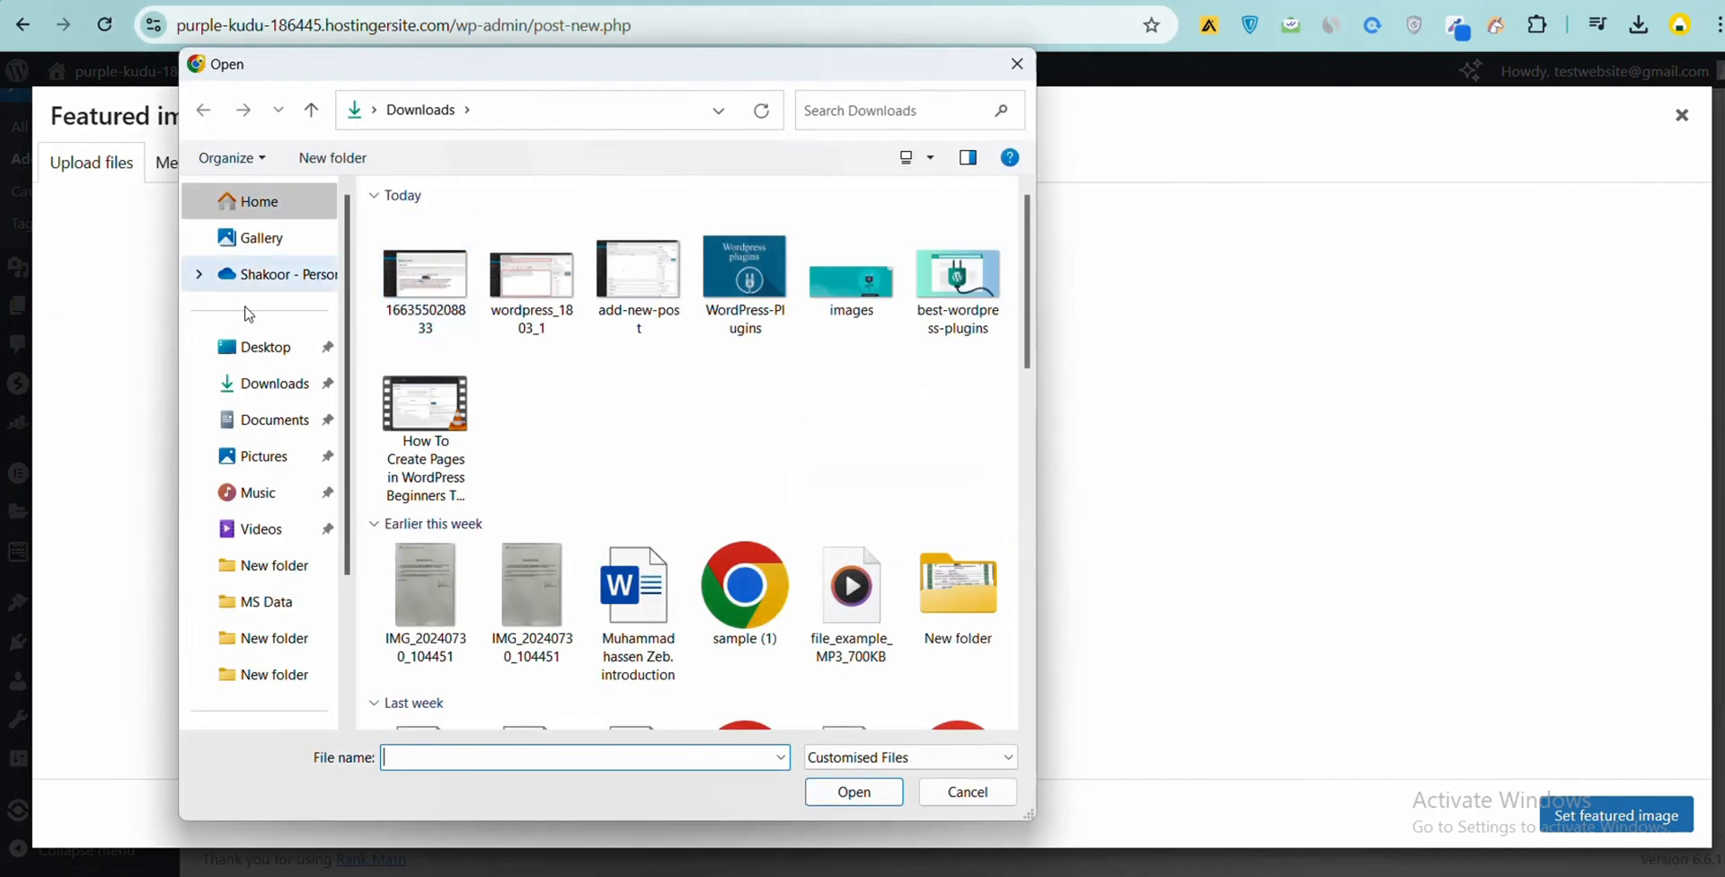
pyautogui.click(423, 283)
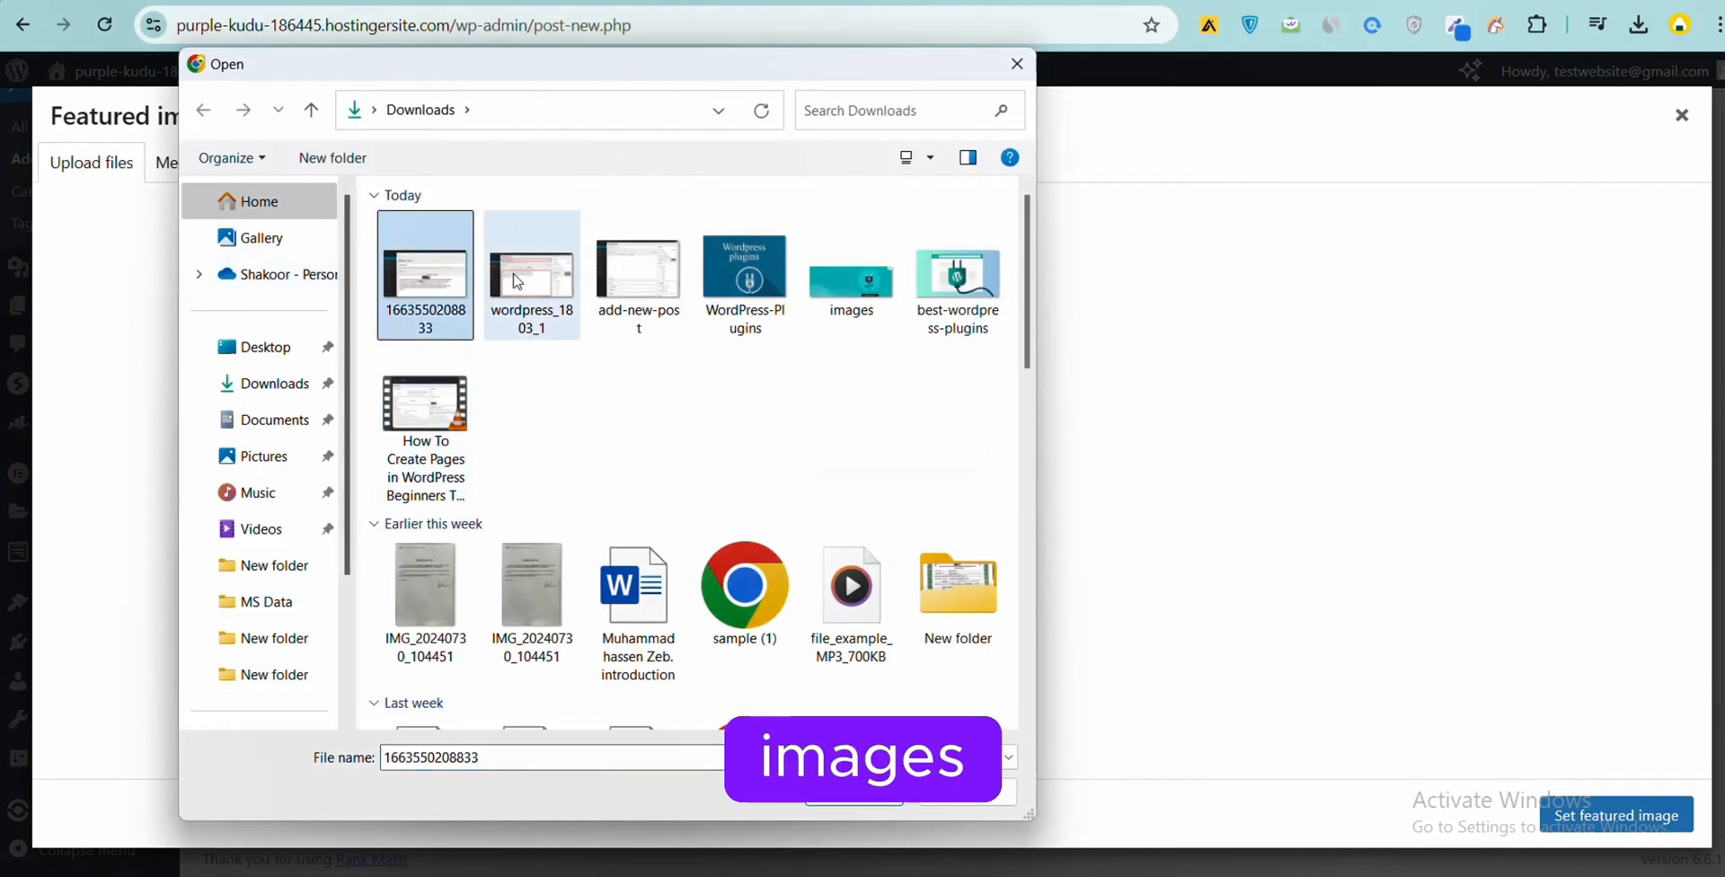
pyautogui.keyDown('ctrl'); pyautogui.click(532, 279); pyautogui.keyUp('ctrl')
pyautogui.keyDown('ctrl'); pyautogui.click(644, 314); pyautogui.keyUp('ctrl')
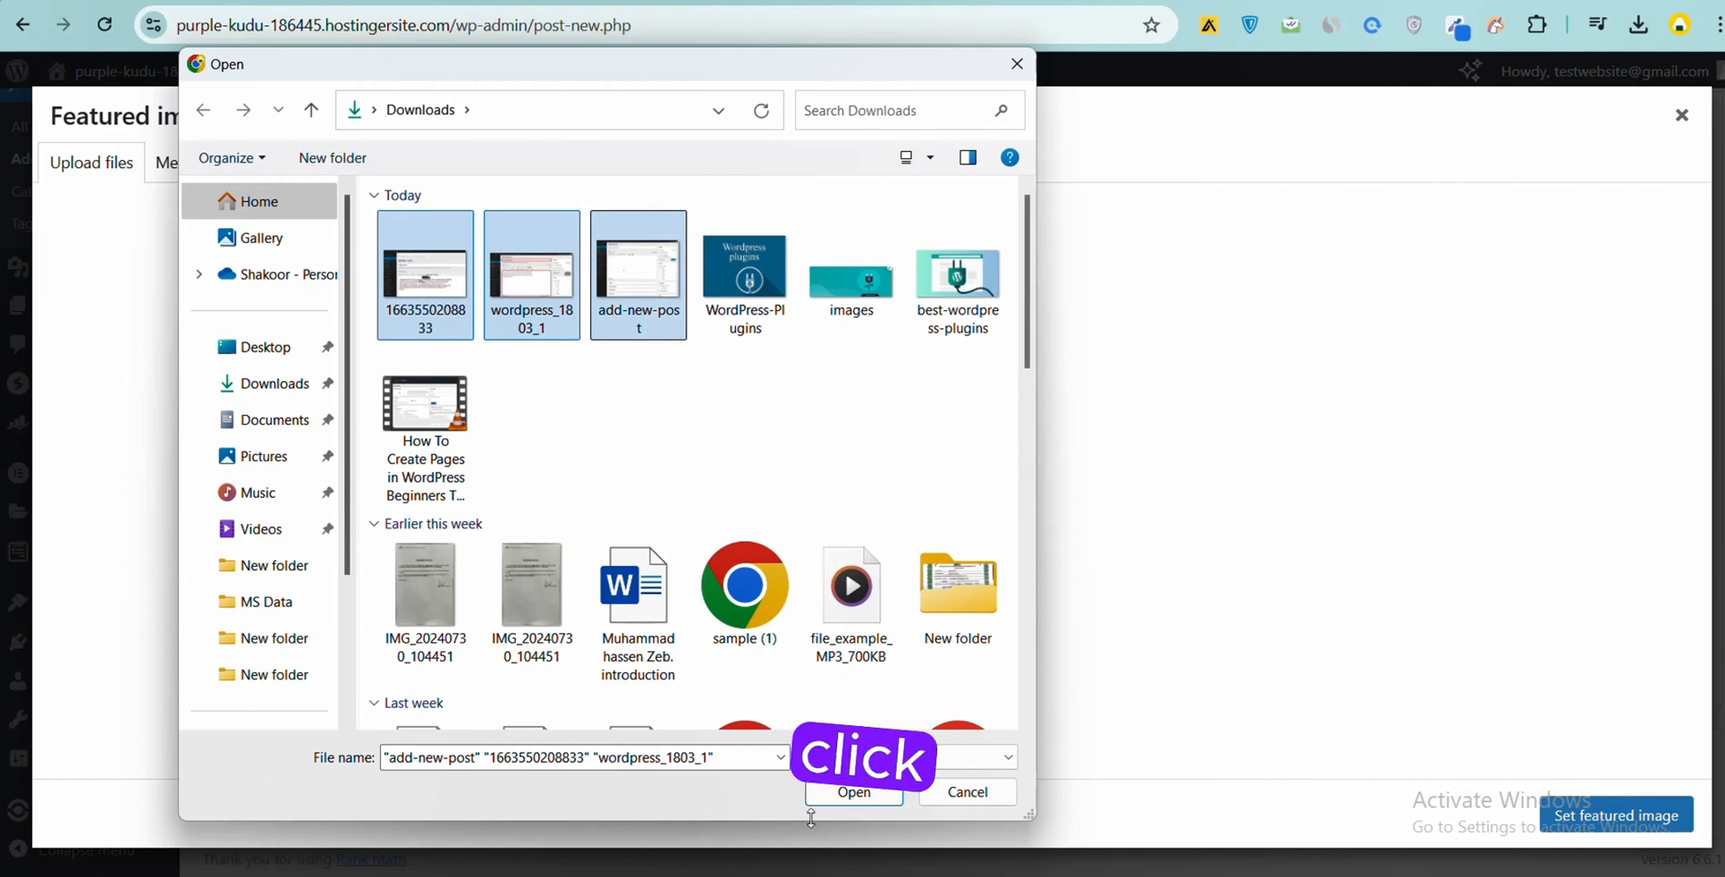
pyautogui.click(849, 801)
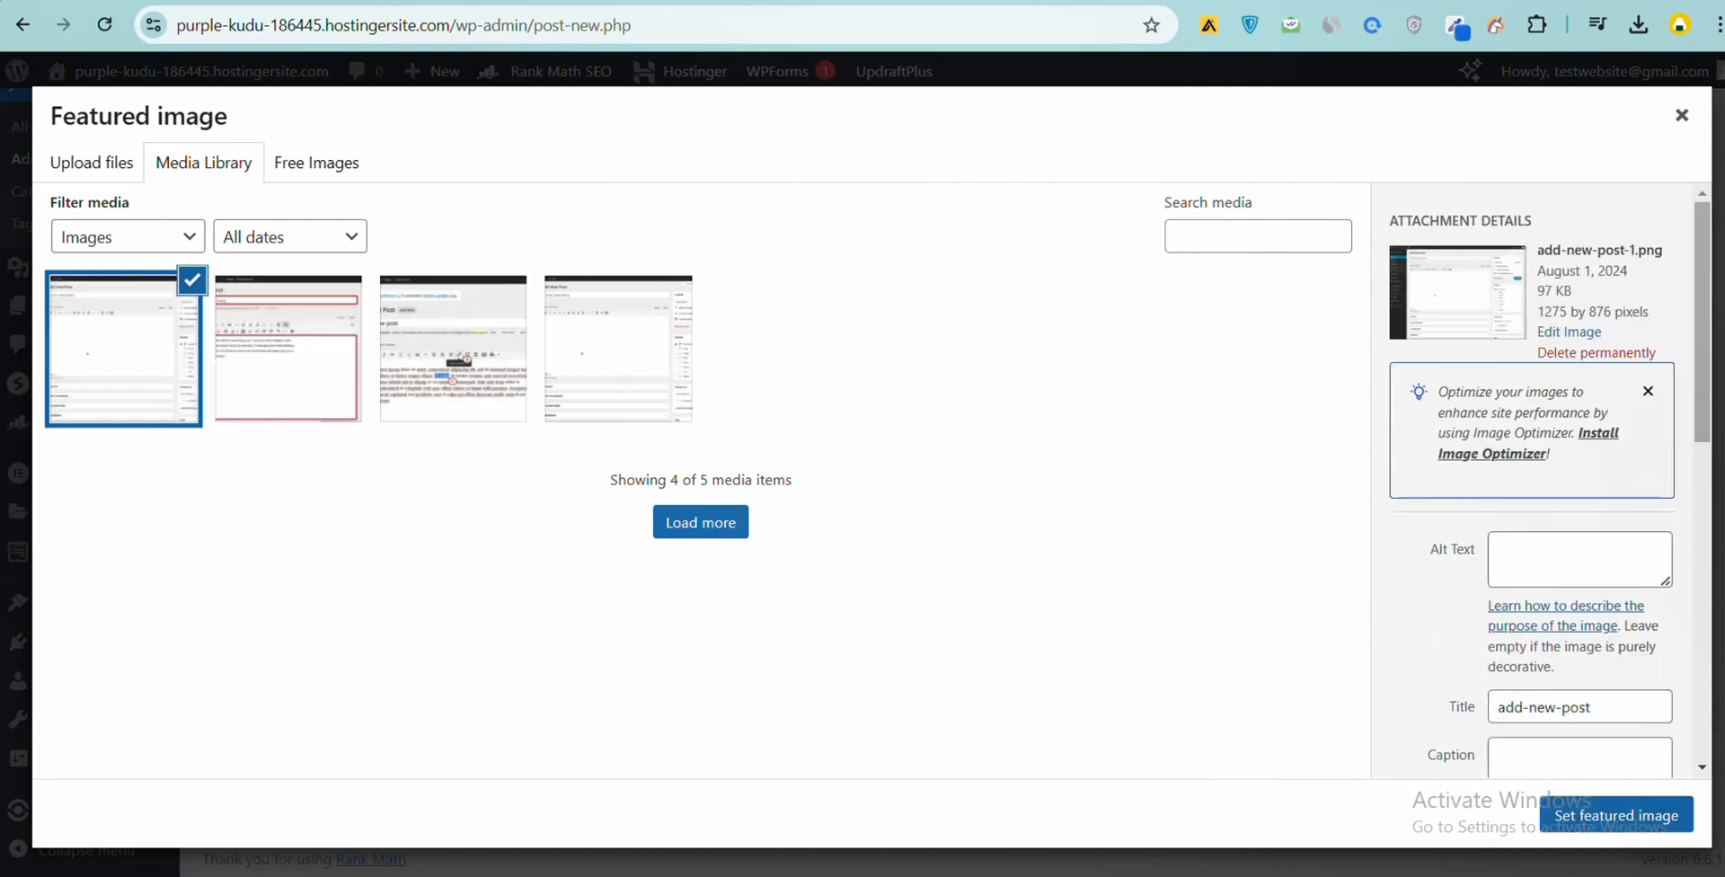
pyautogui.click(1617, 815)
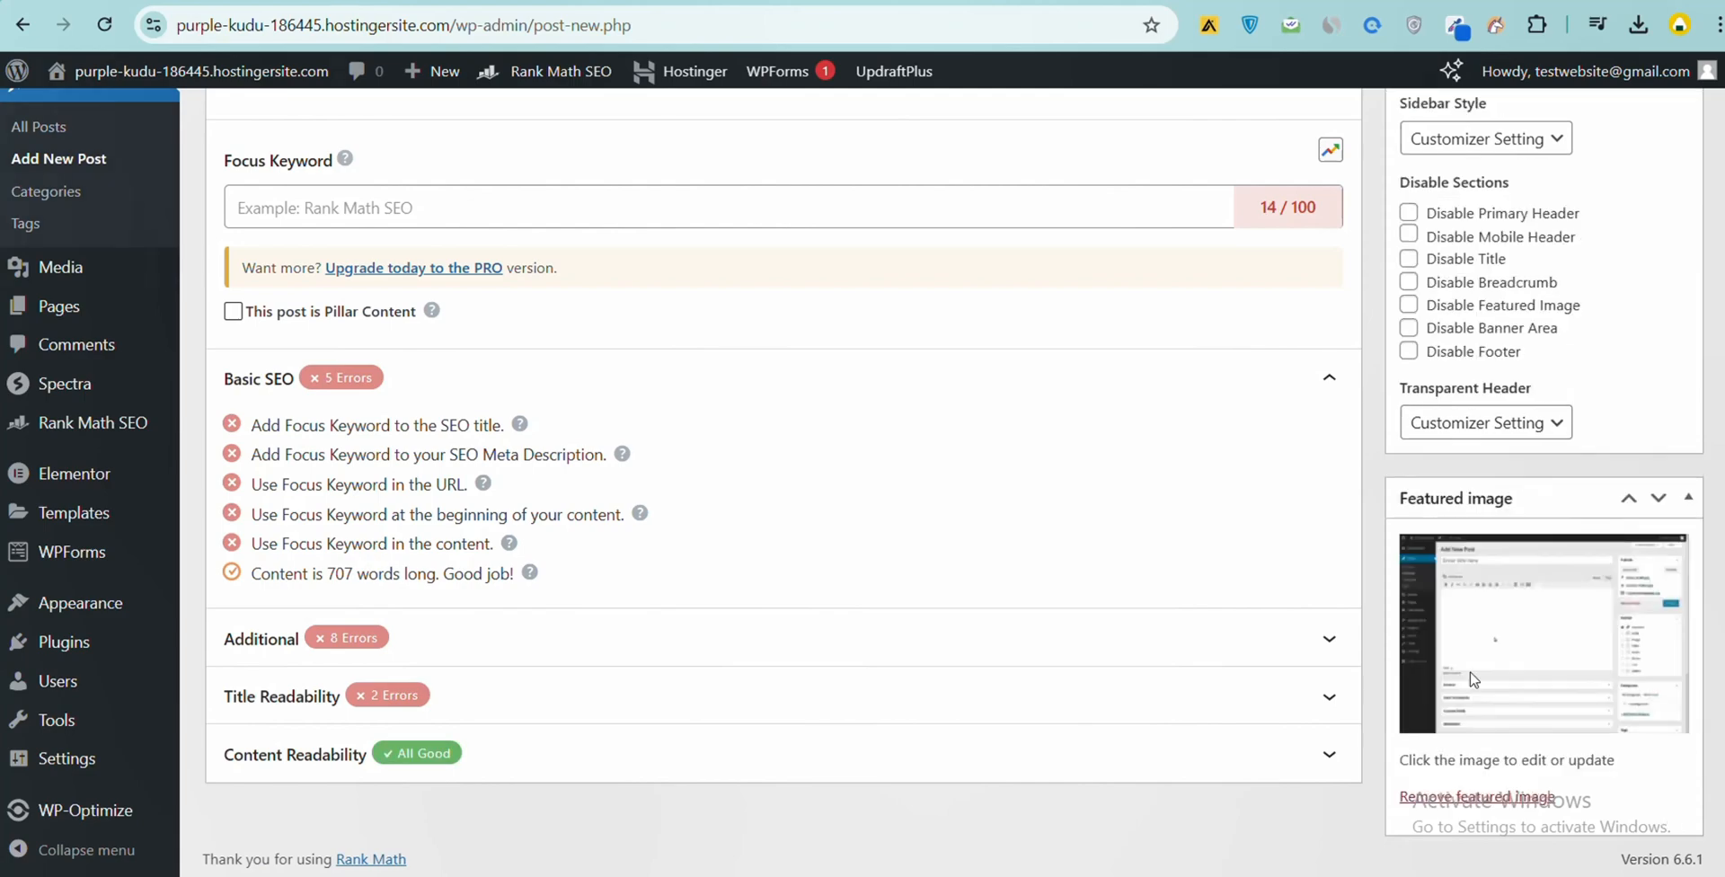
pyautogui.scroll(15, 1156, 535)
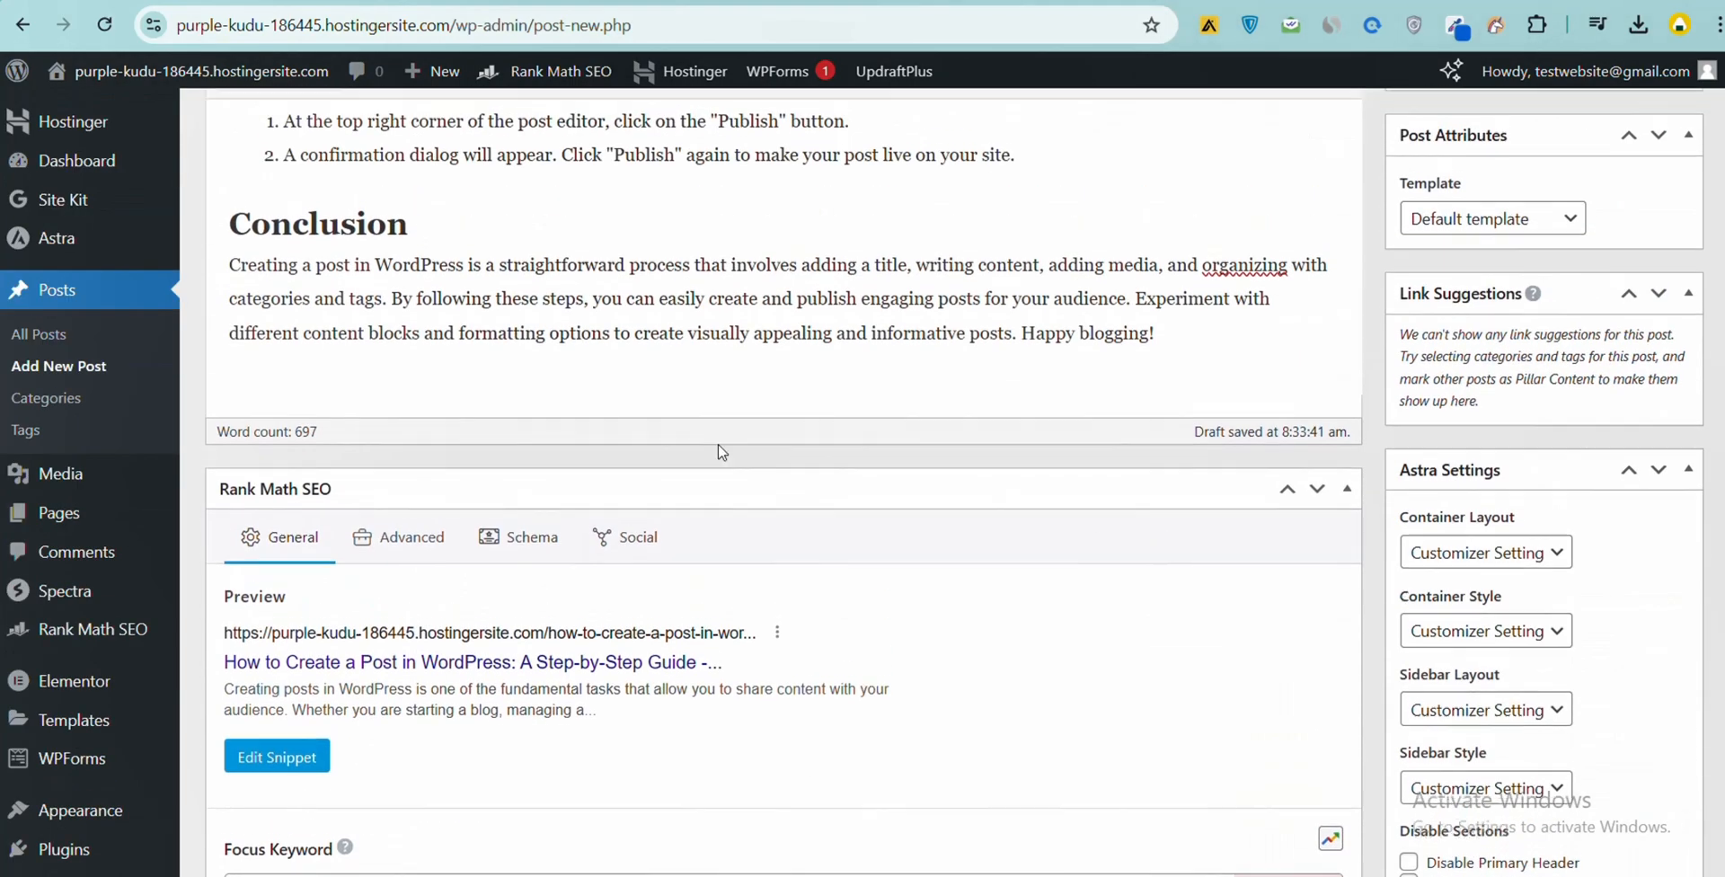
pyautogui.scroll(10, 482, 538)
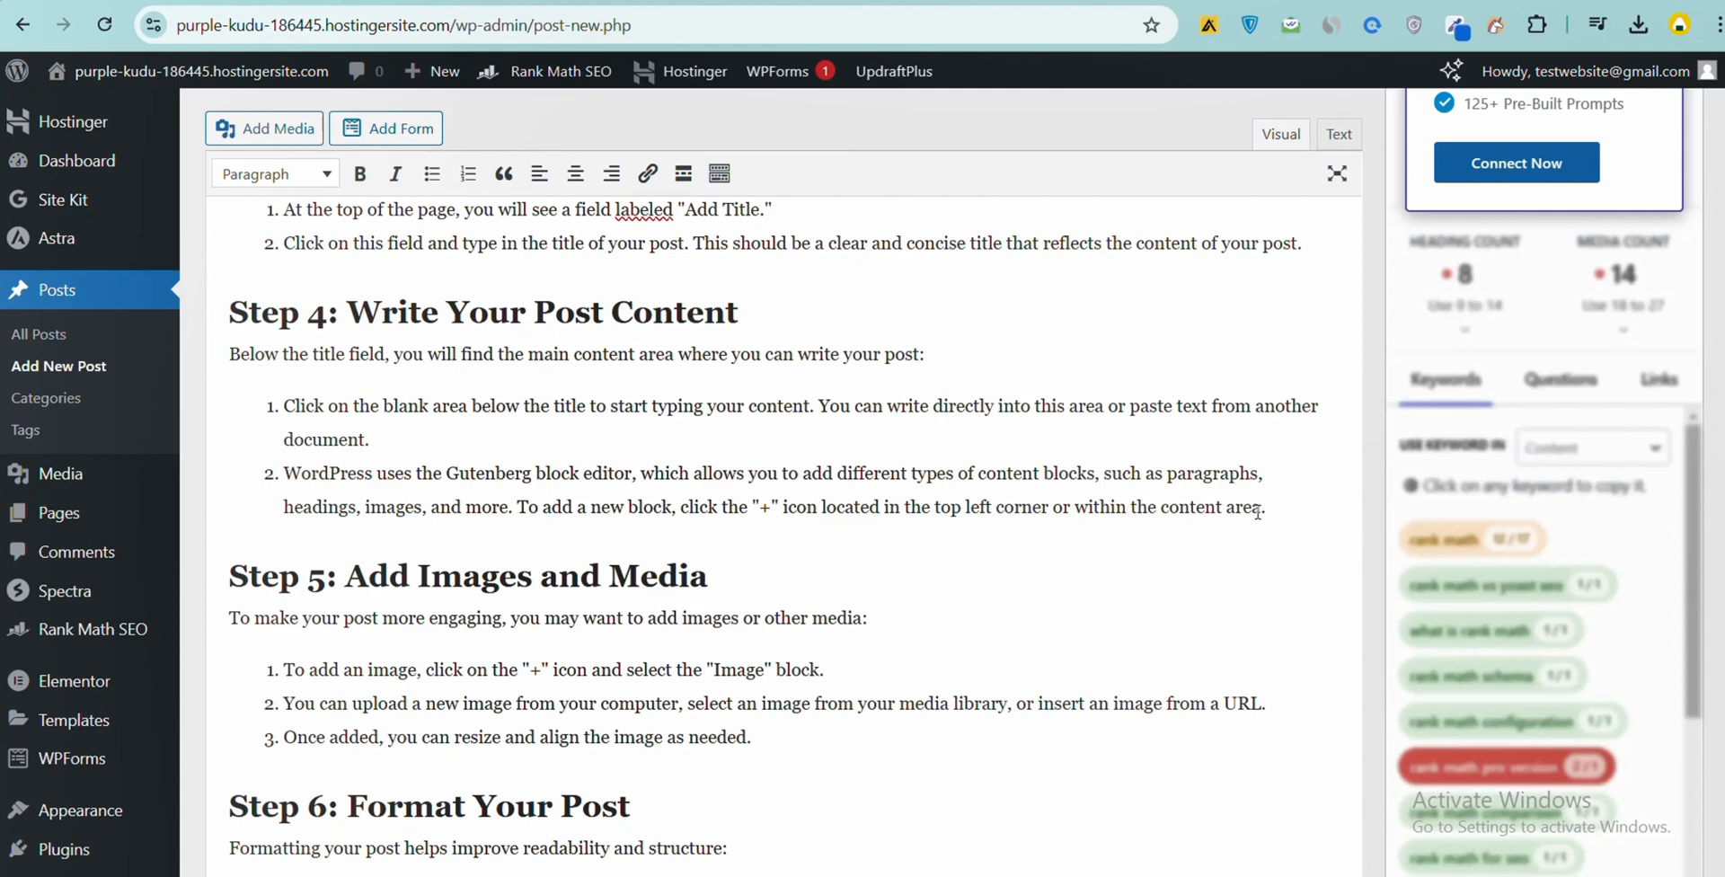
pyautogui.click(1309, 498)
pyautogui.press('Return')
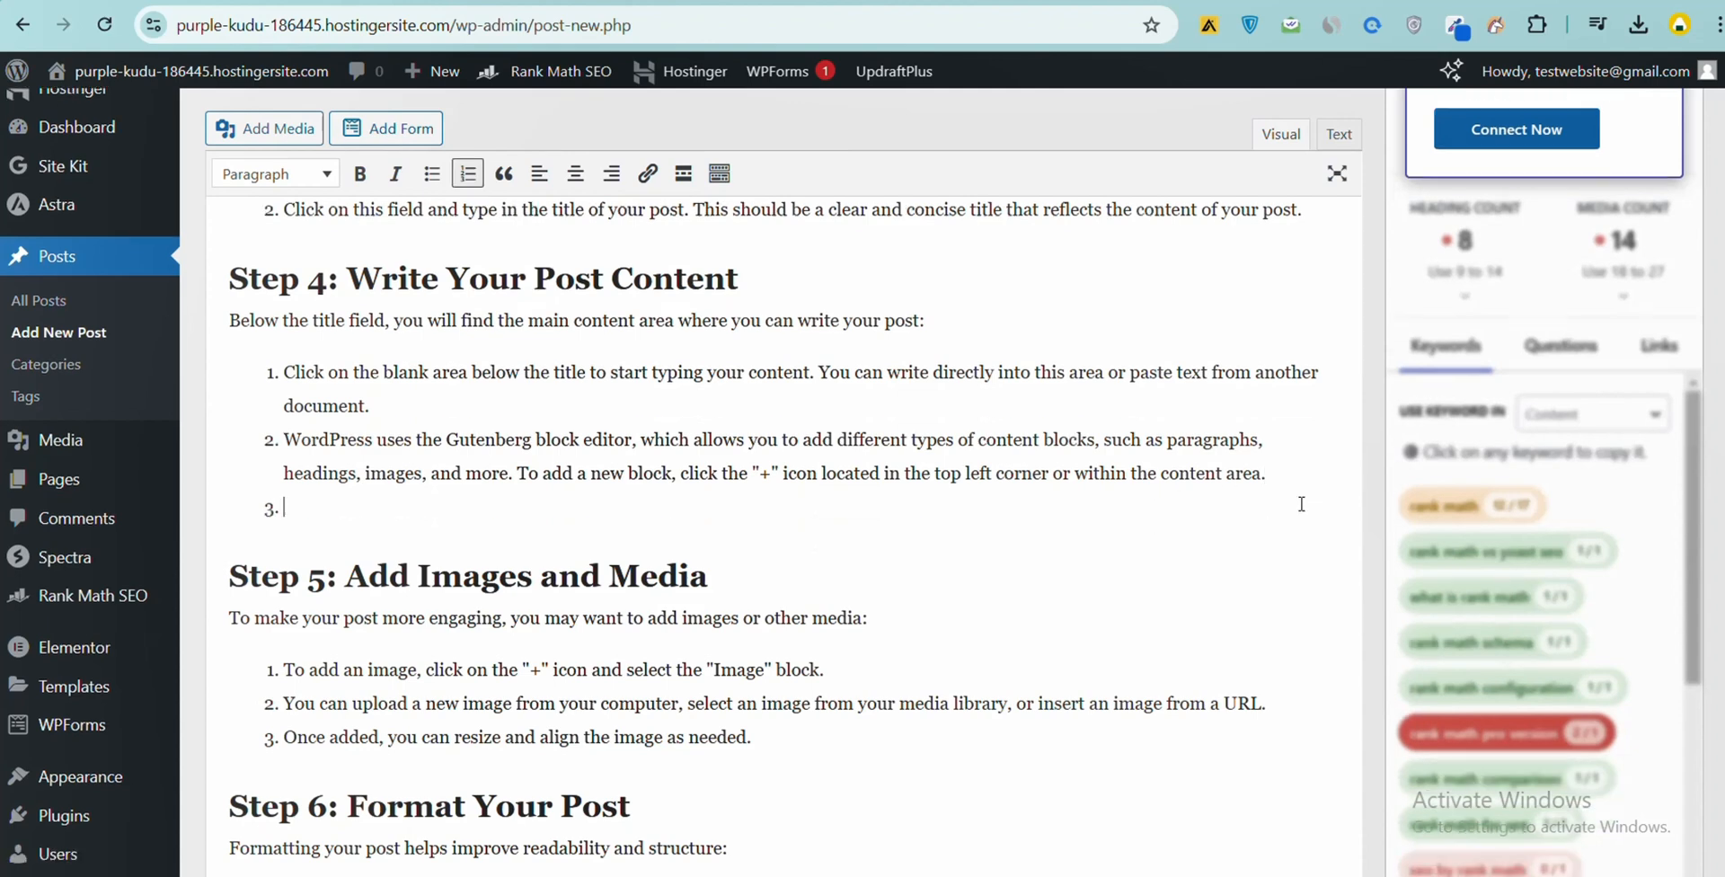
pyautogui.press('BackSpace')
# - Insert the wordpress_1803_1 image from the media library below the "Step 4: Write Your Post Content" heading and enlarge it
pyautogui.scroll(3, 714, 424)
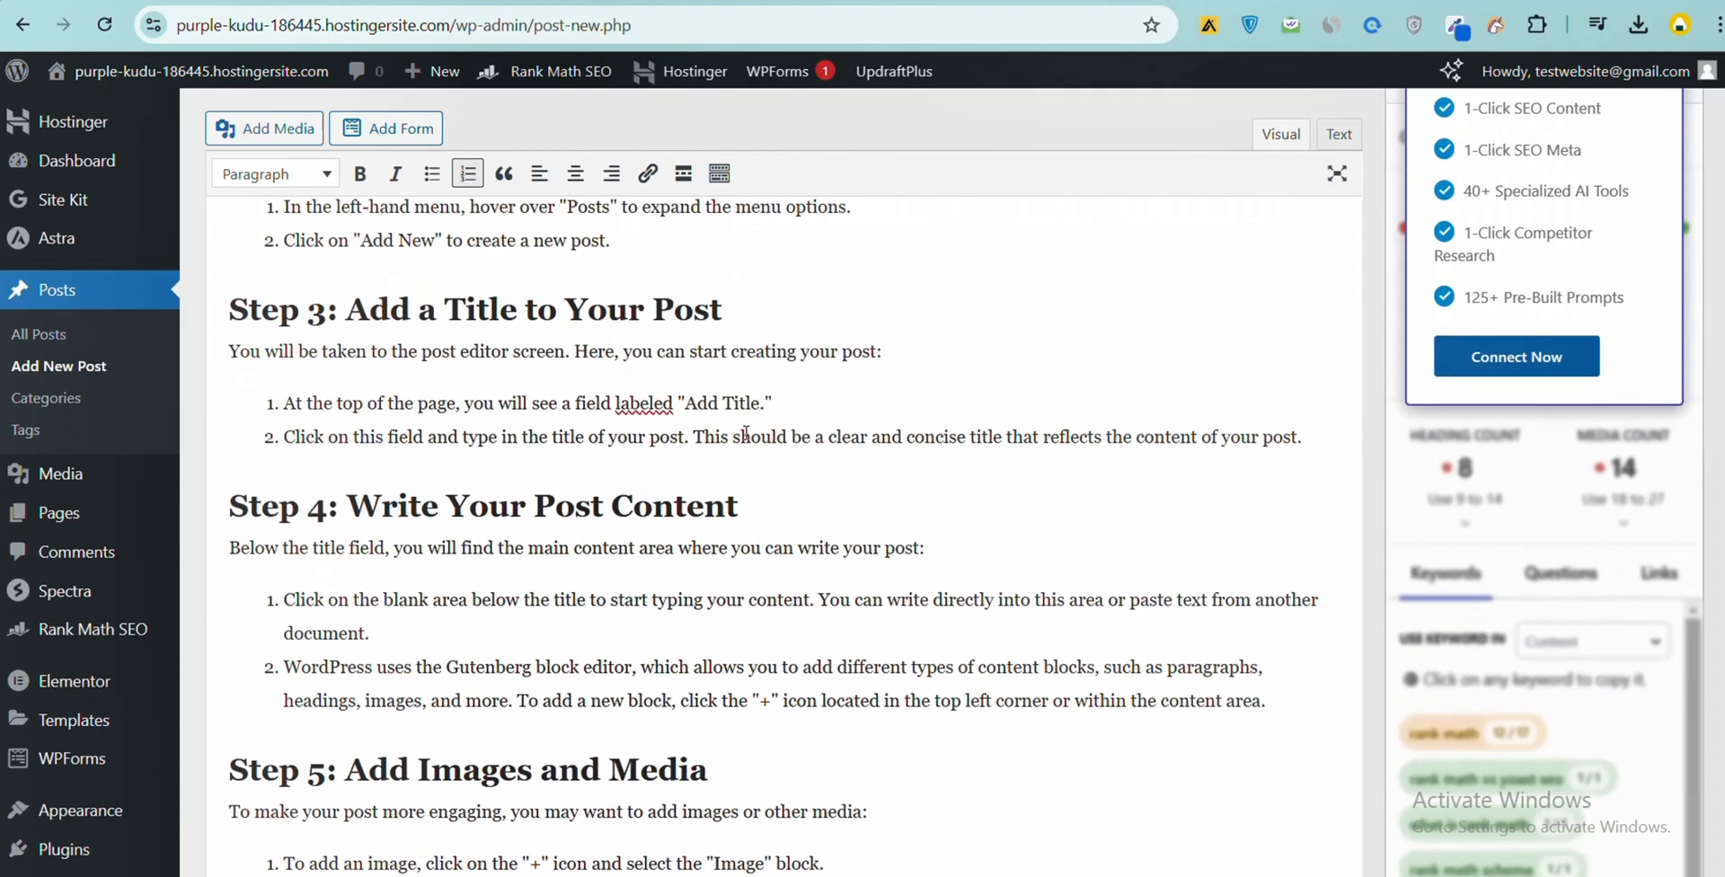
pyautogui.click(754, 492)
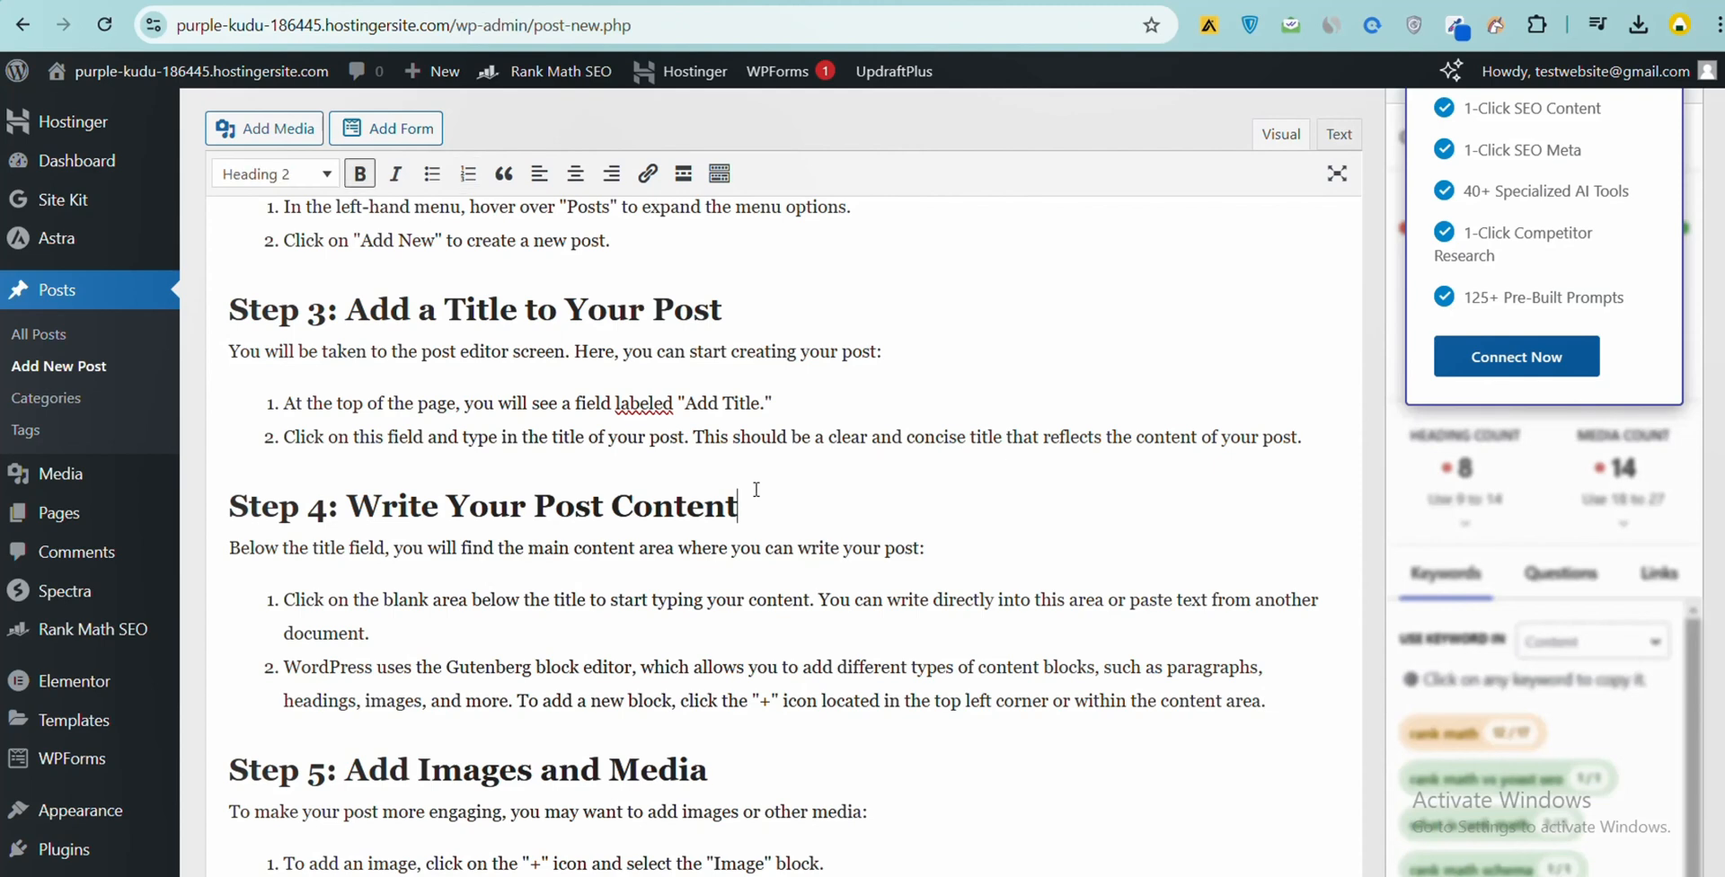
pyautogui.press('Return')
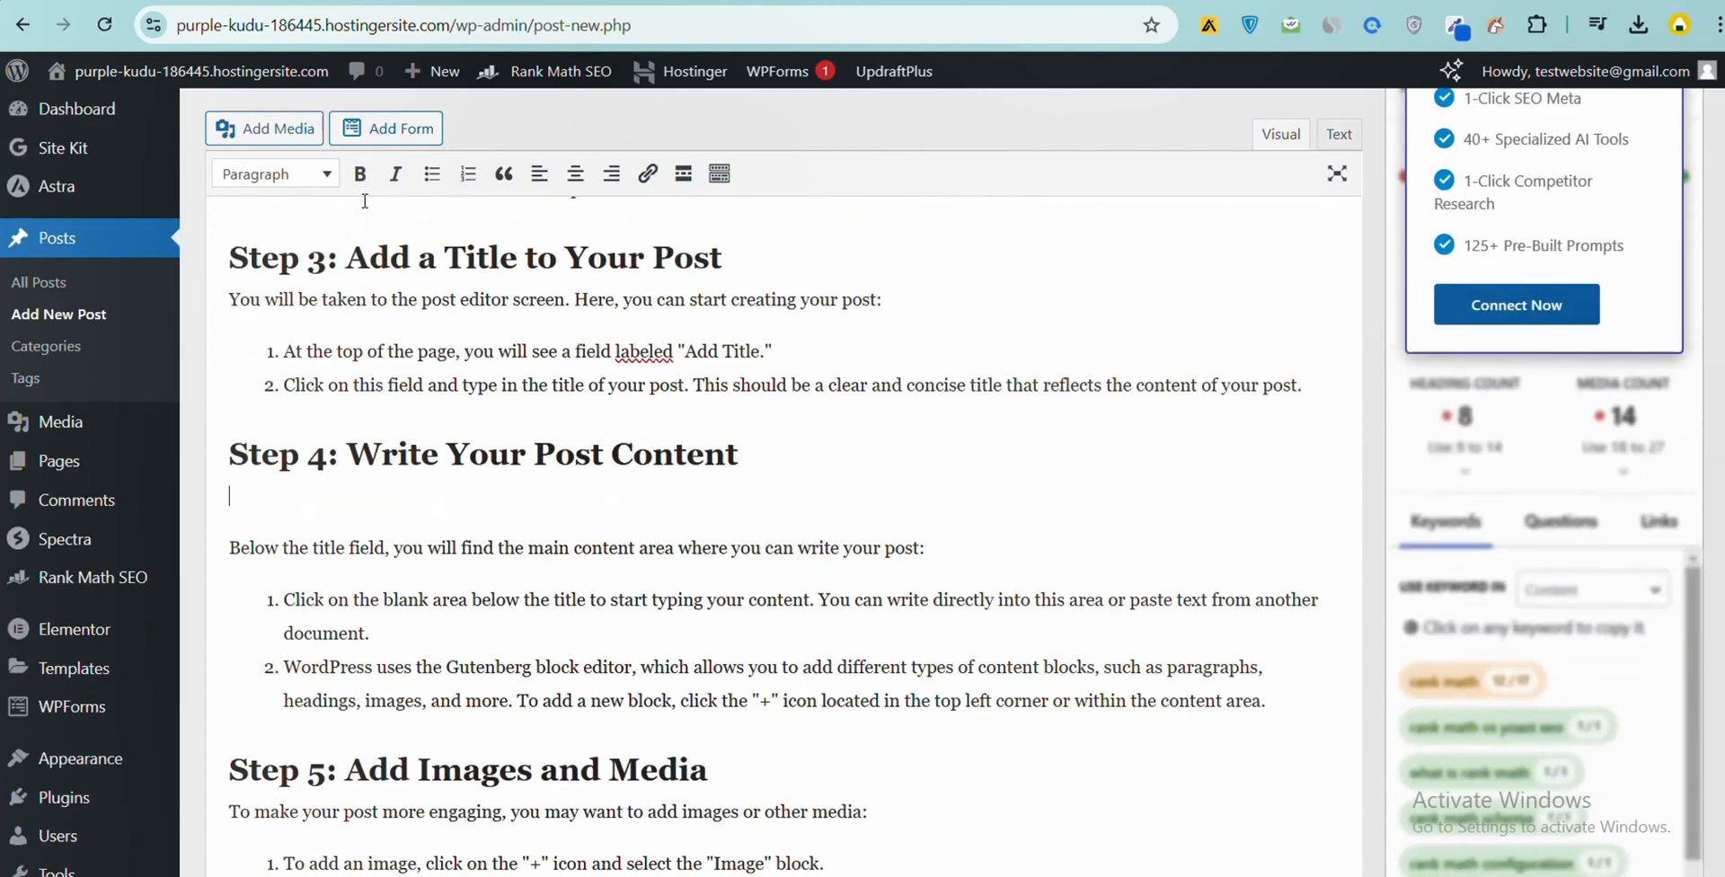
pyautogui.click(263, 129)
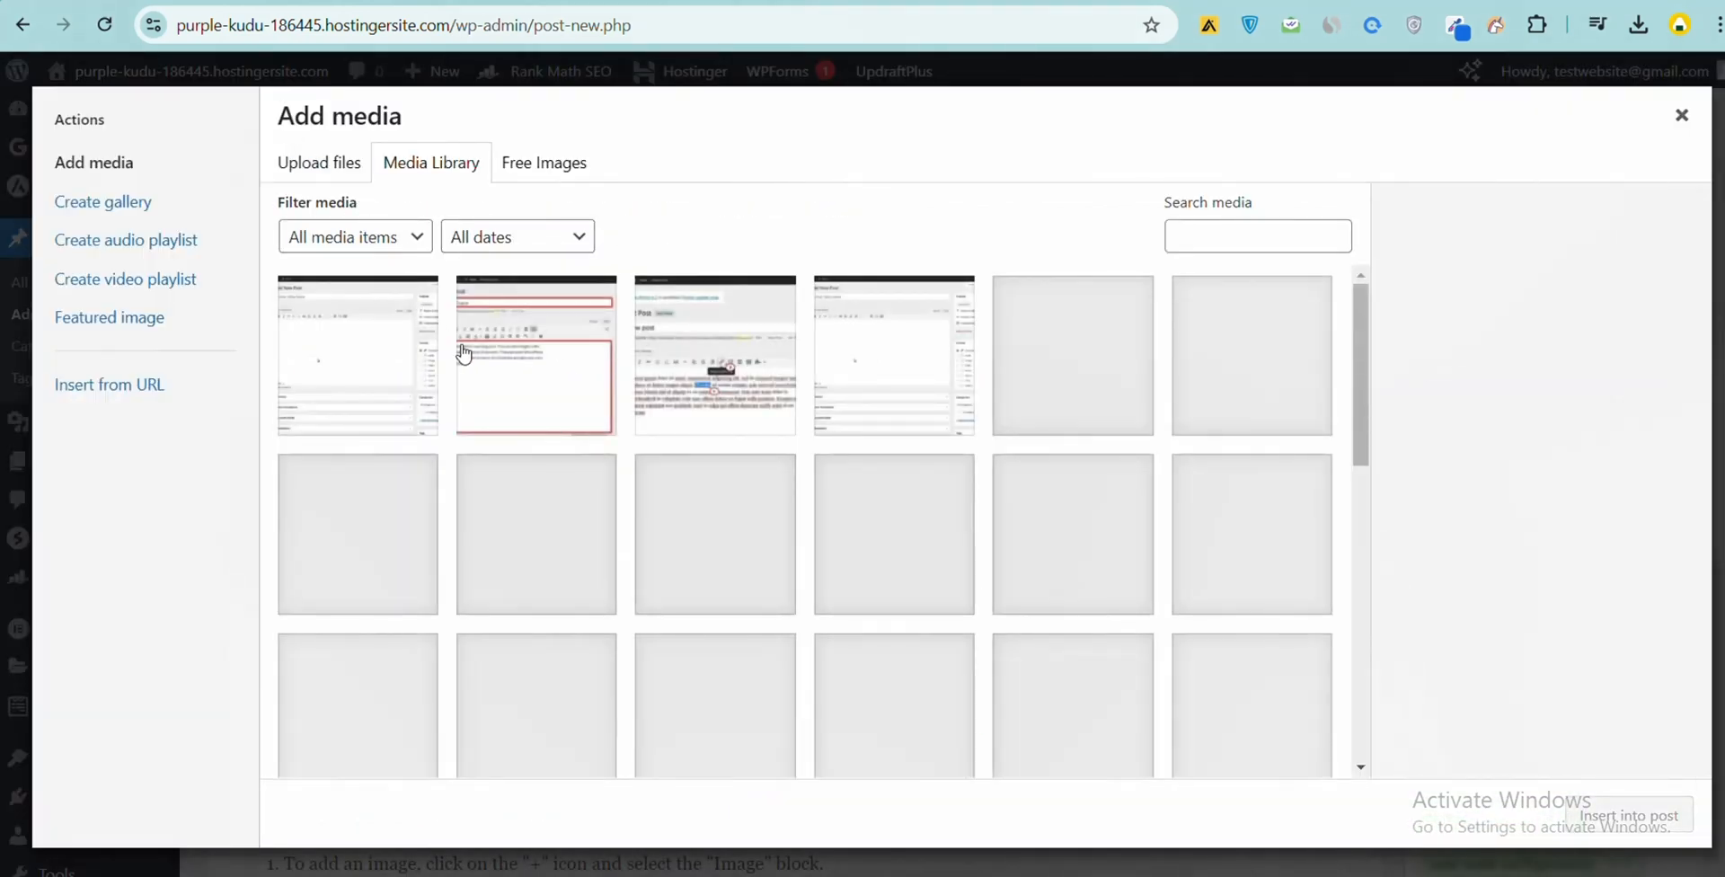
pyautogui.click(596, 349)
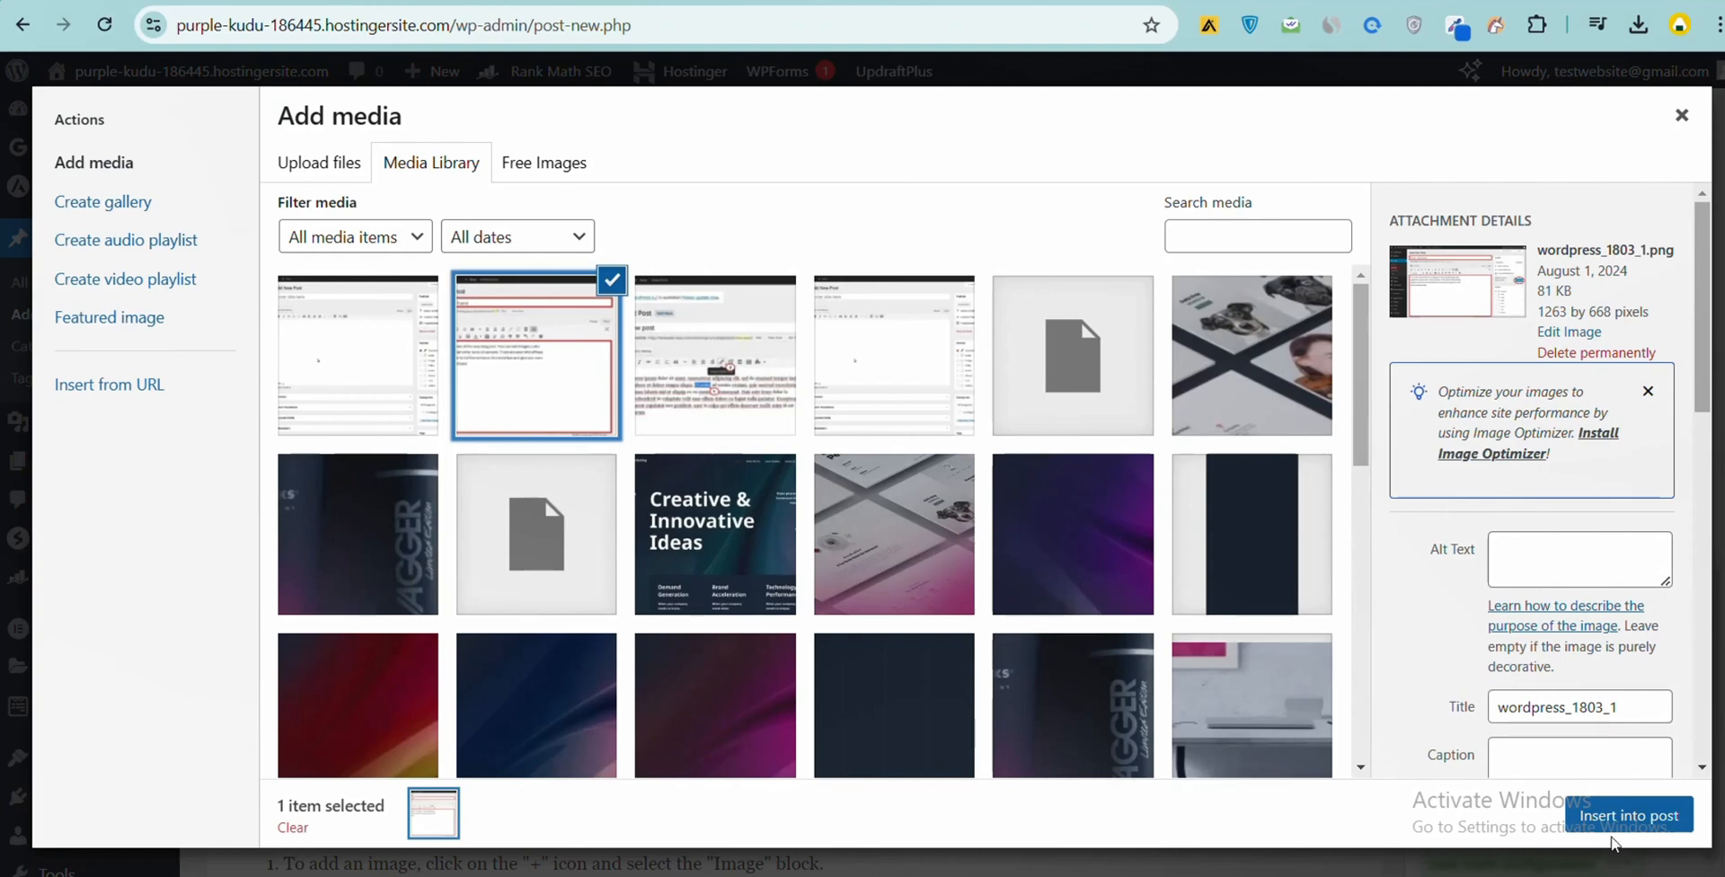
pyautogui.click(1626, 816)
pyautogui.scroll(-3, 717, 440)
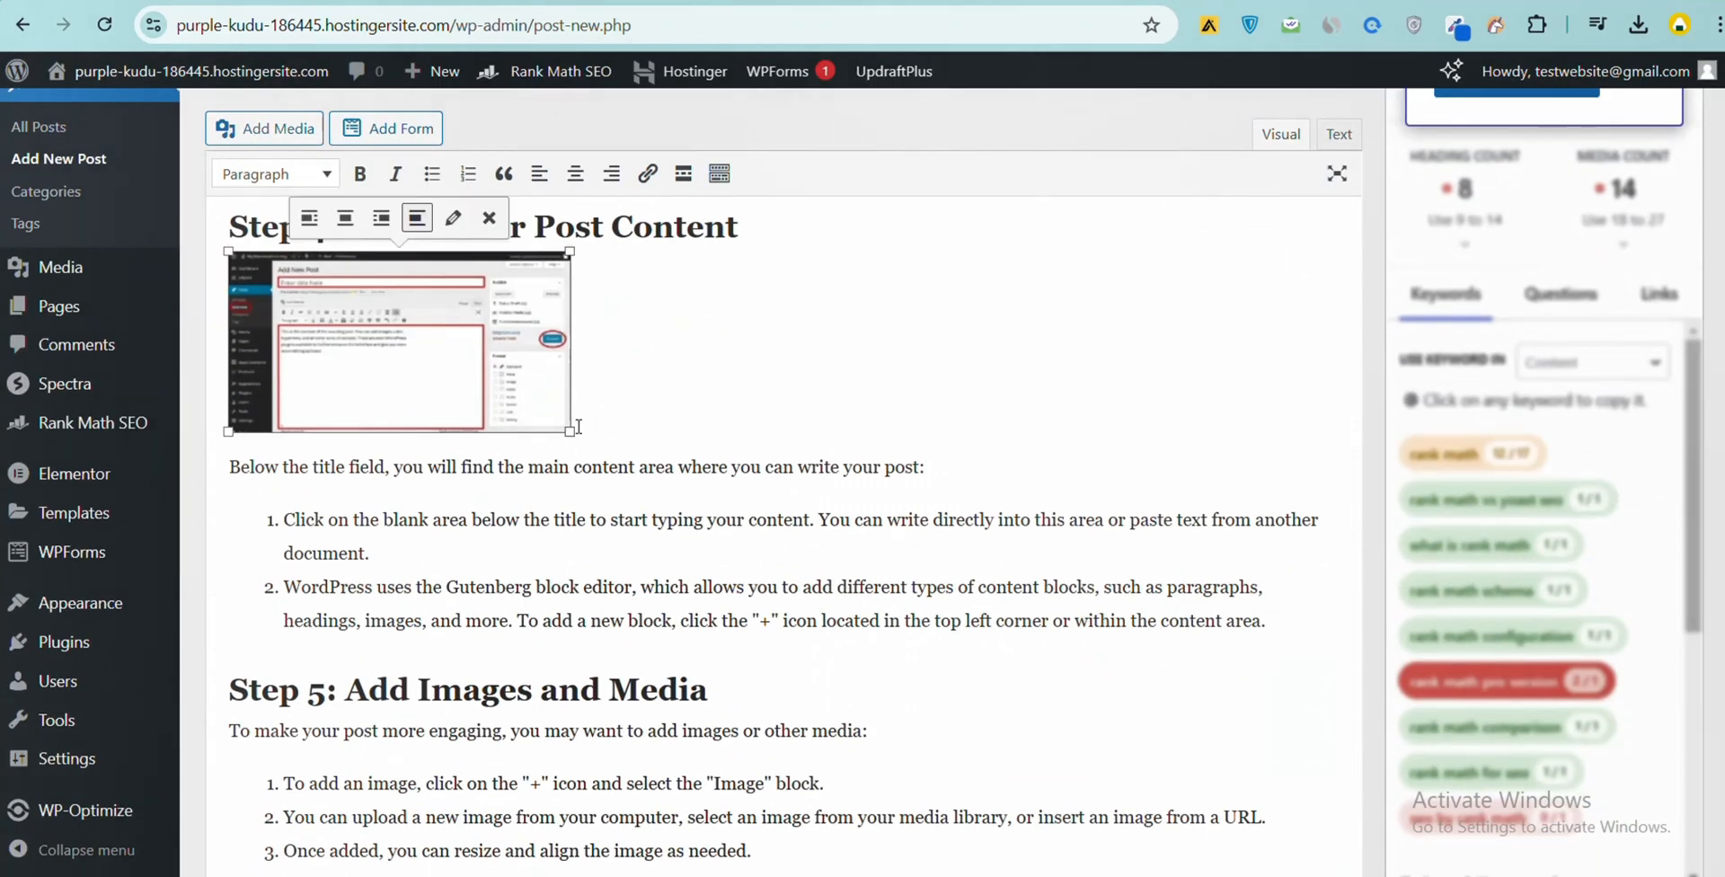
pyautogui.moveTo(580, 437); pyautogui.dragTo(689, 451)
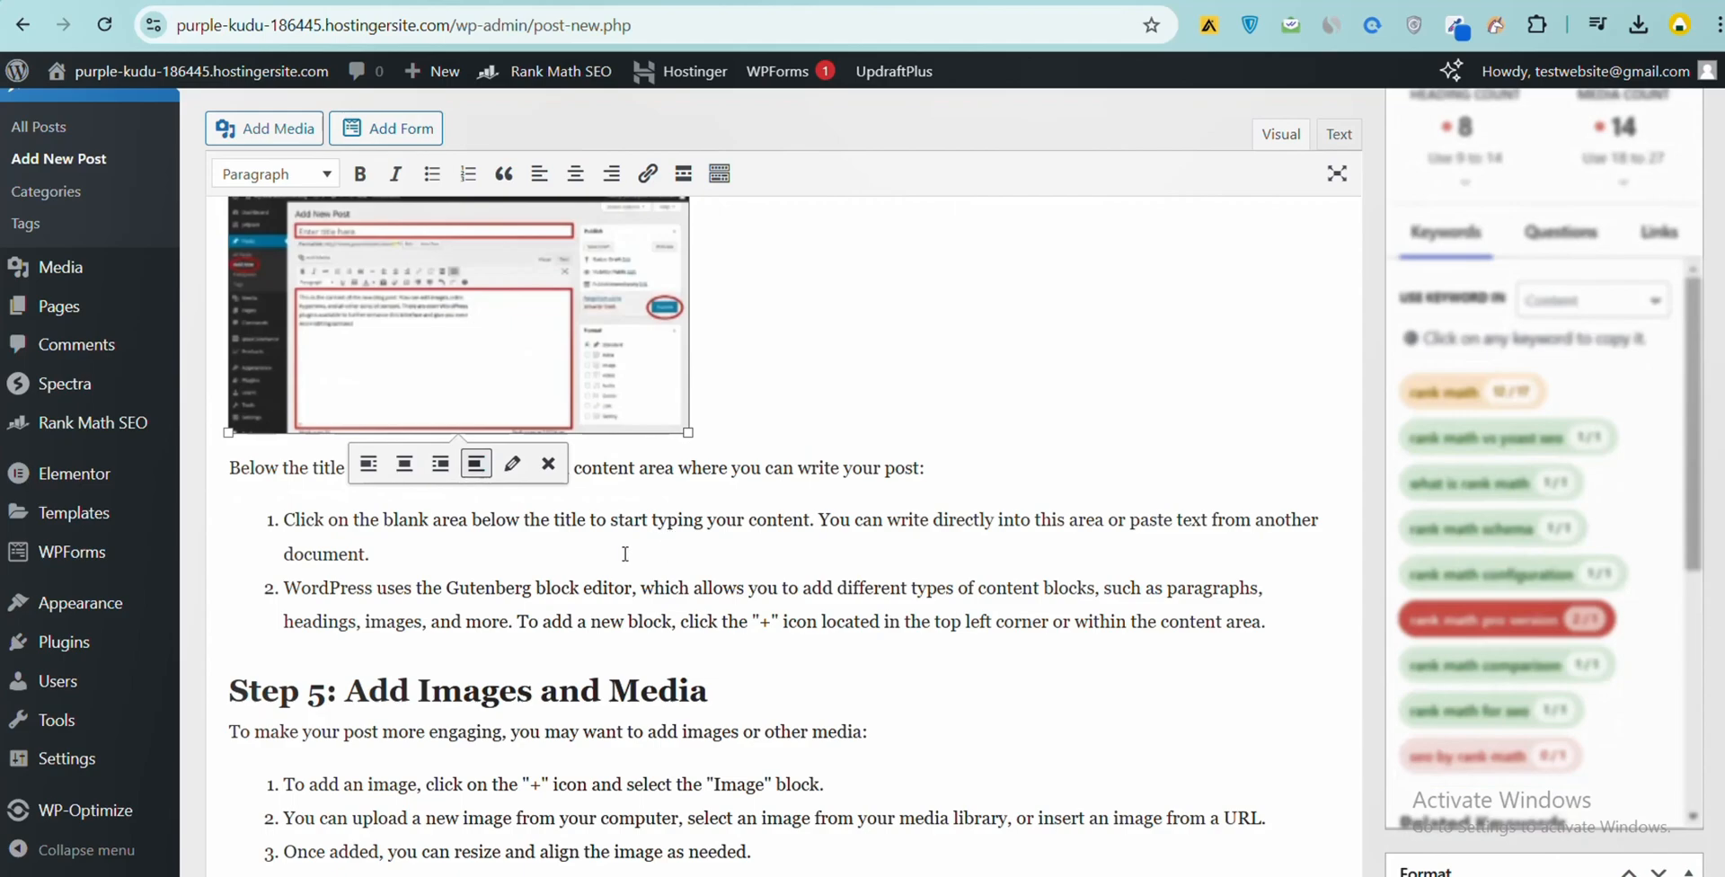
# - Create a new category named "WordPress" and assign it to the post
pyautogui.scroll(-15, 625, 554)
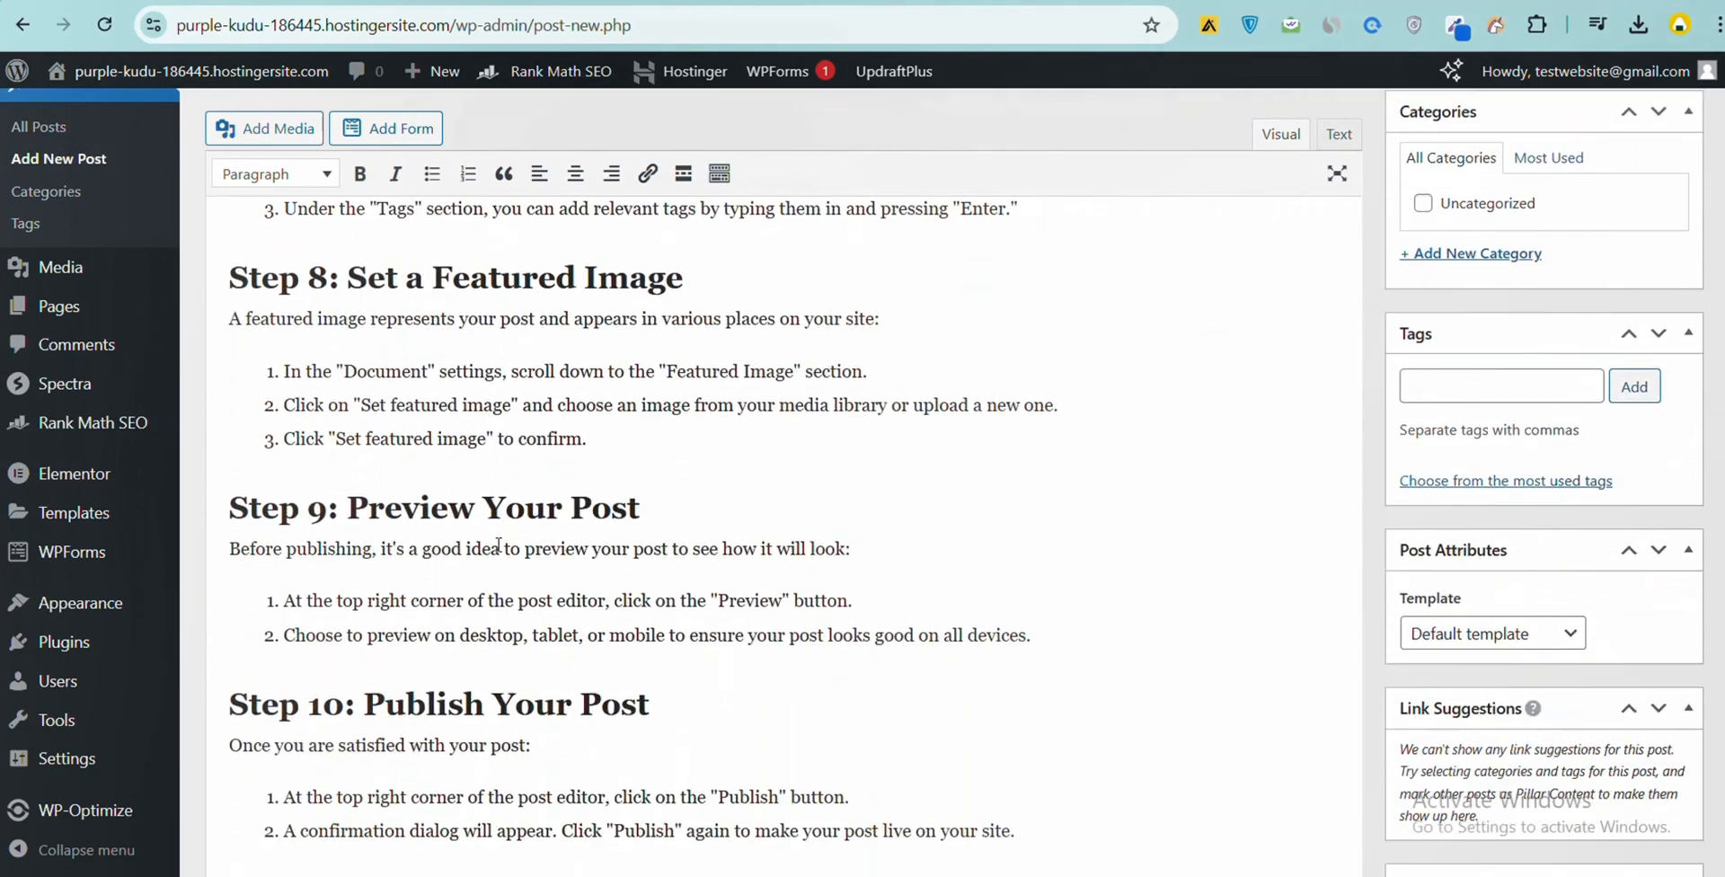
pyautogui.scroll(-10, 498, 546)
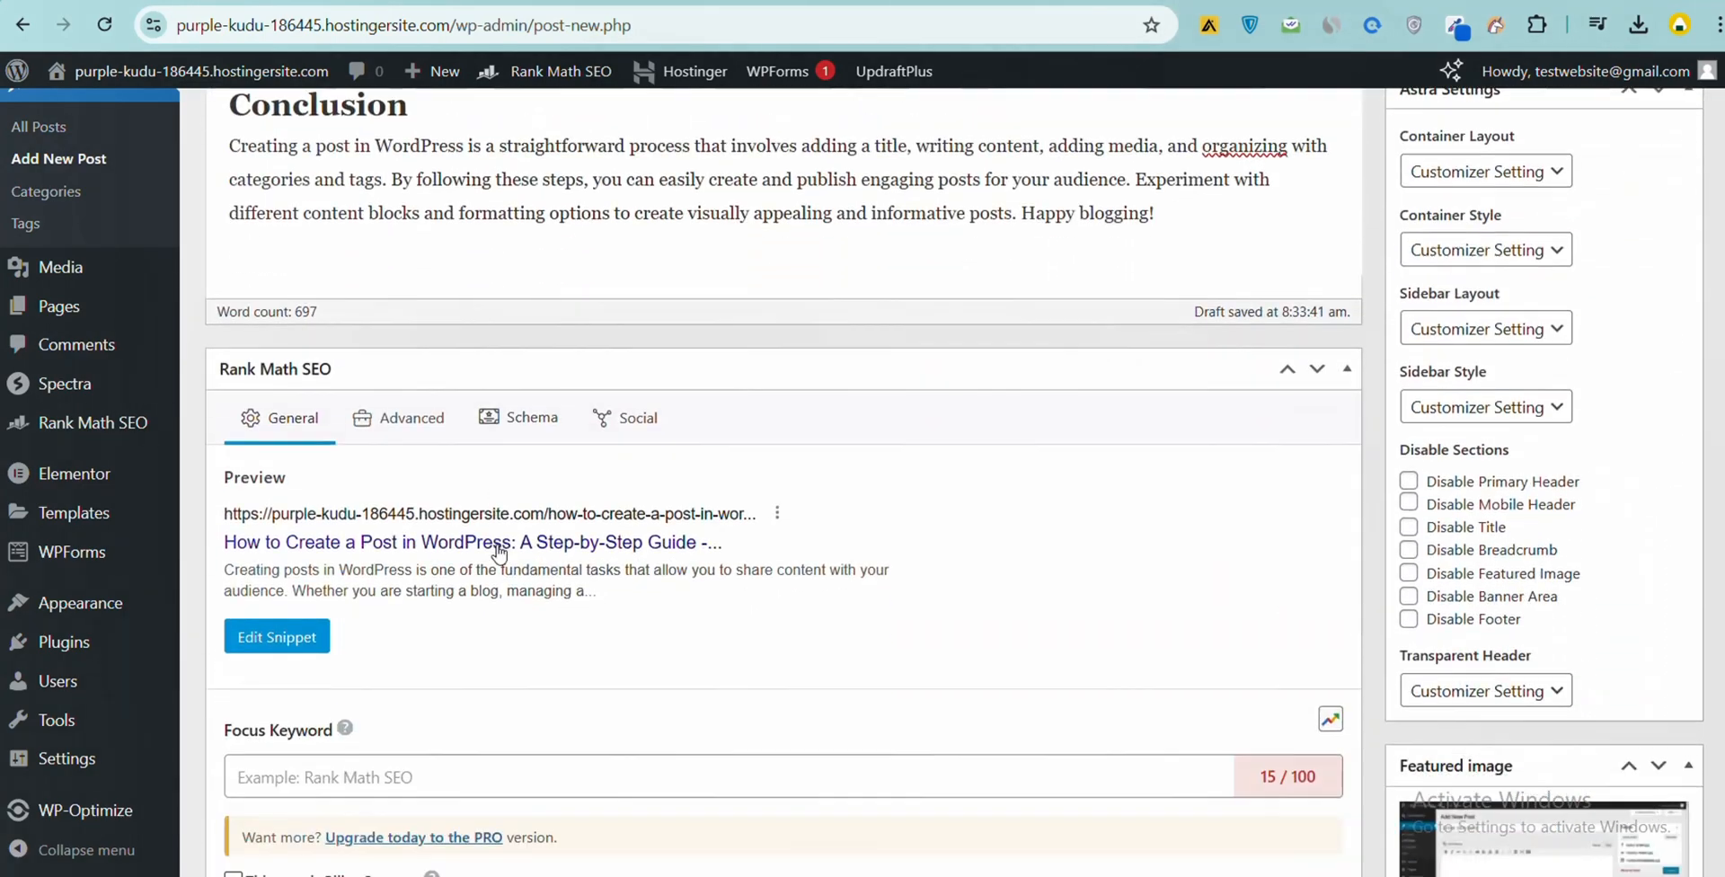
pyautogui.scroll(5, 498, 550)
pyautogui.scroll(3, 1642, 575)
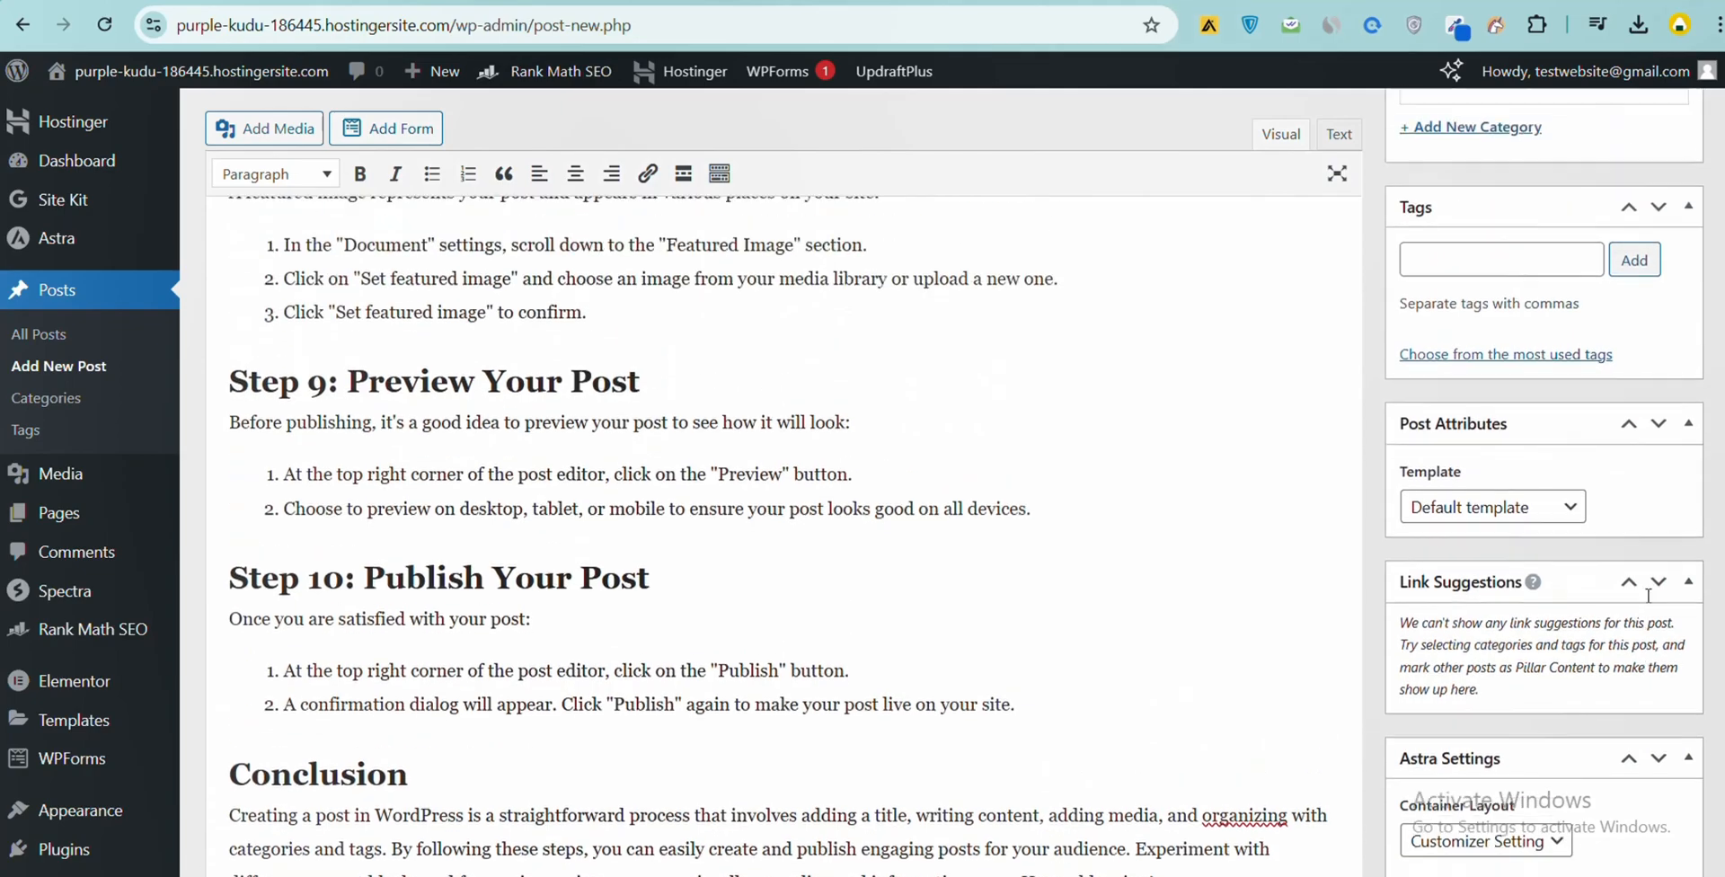
pyautogui.scroll(-12, 1648, 595)
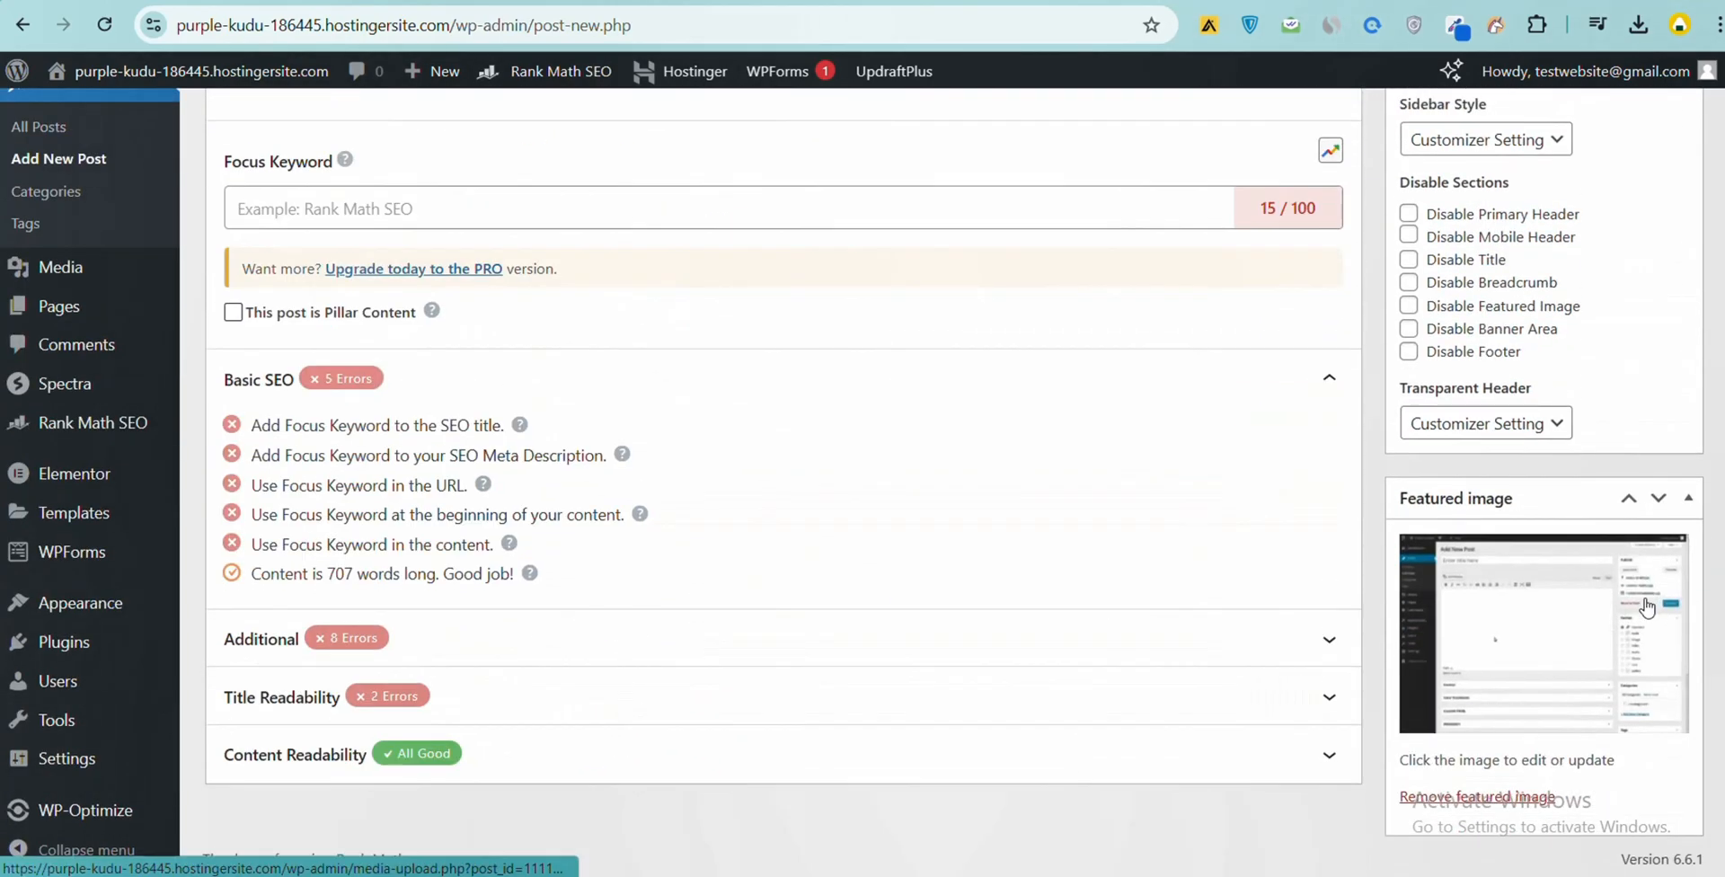
pyautogui.scroll(12, 1635, 595)
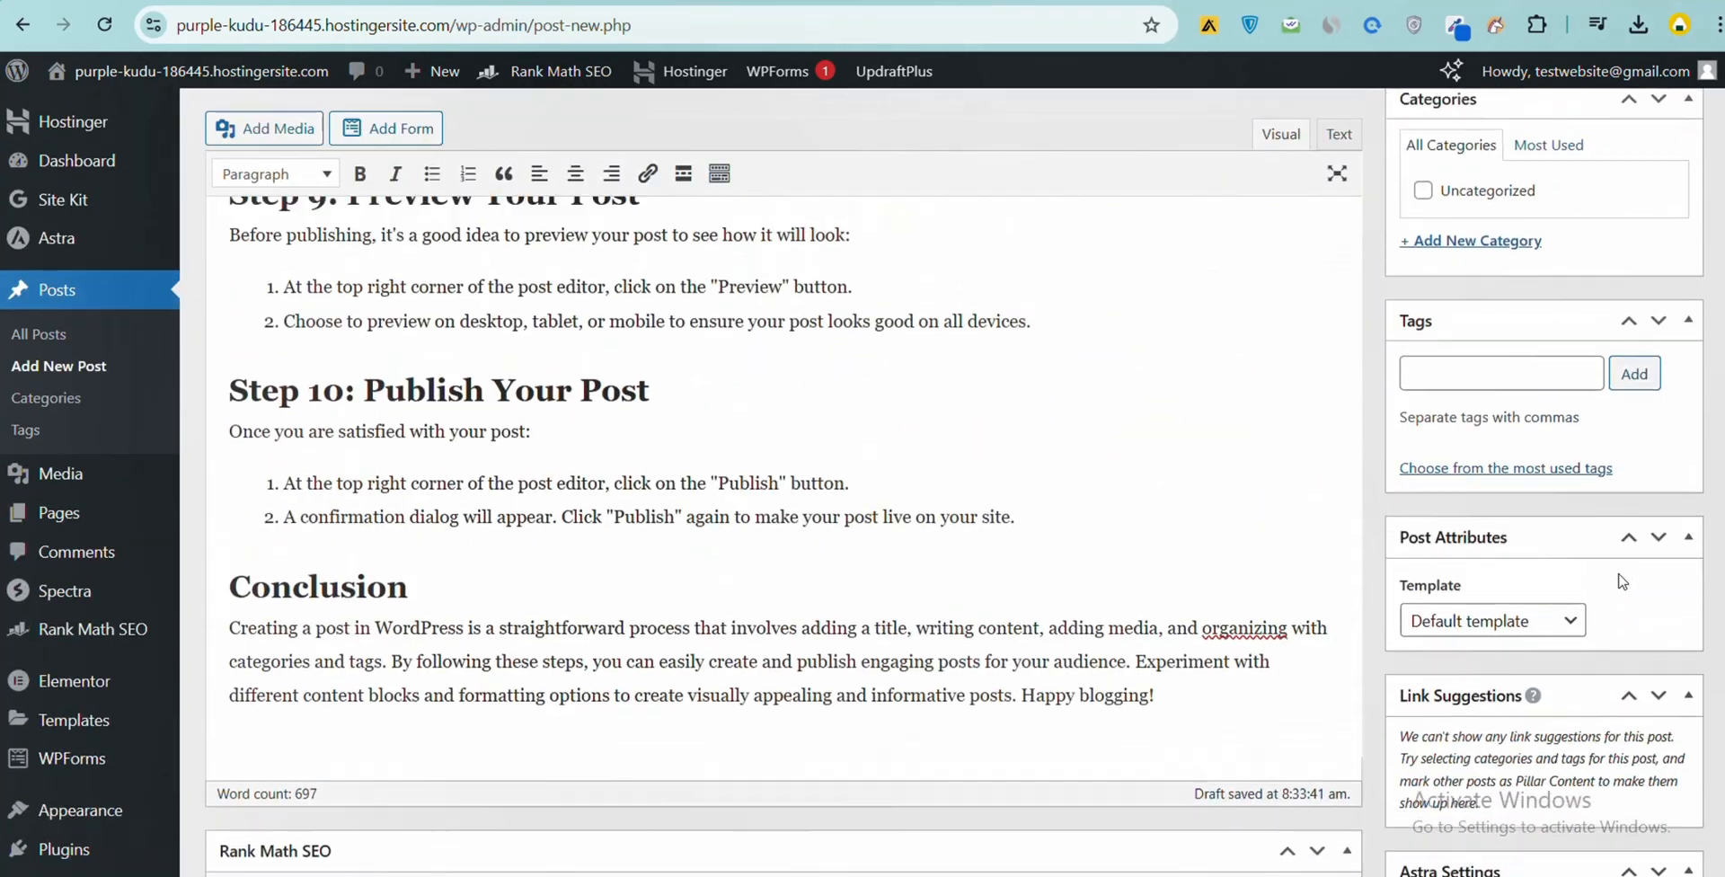
pyautogui.scroll(3, 1621, 581)
pyautogui.click(1493, 561)
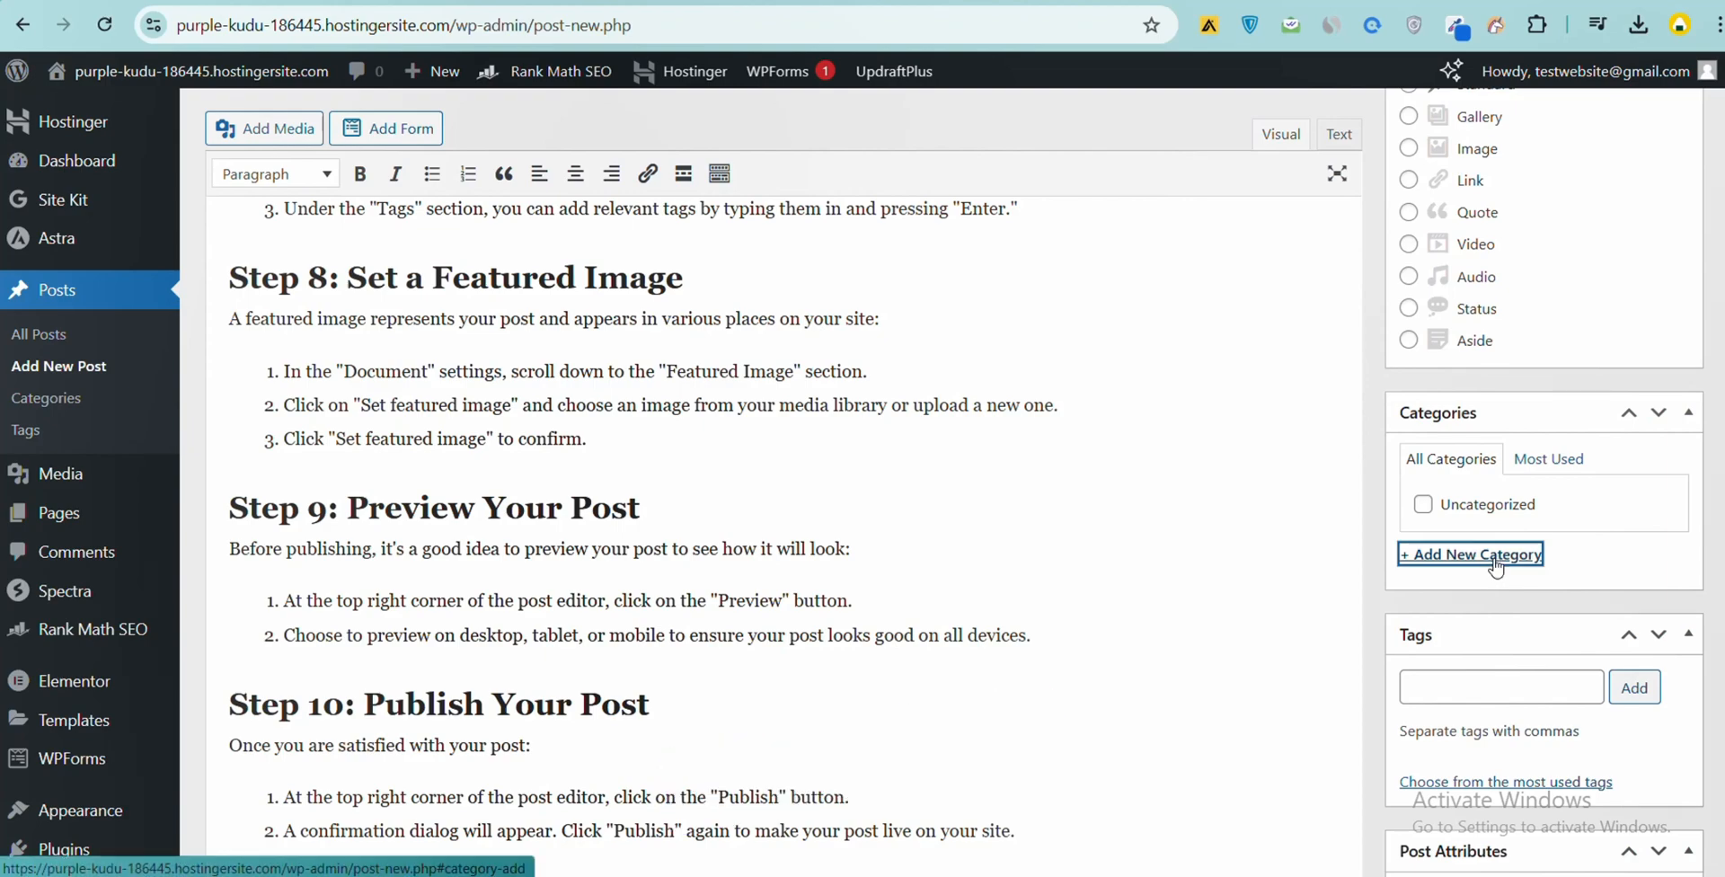
pyautogui.scroll(5, 1496, 566)
pyautogui.scroll(-5, 1497, 634)
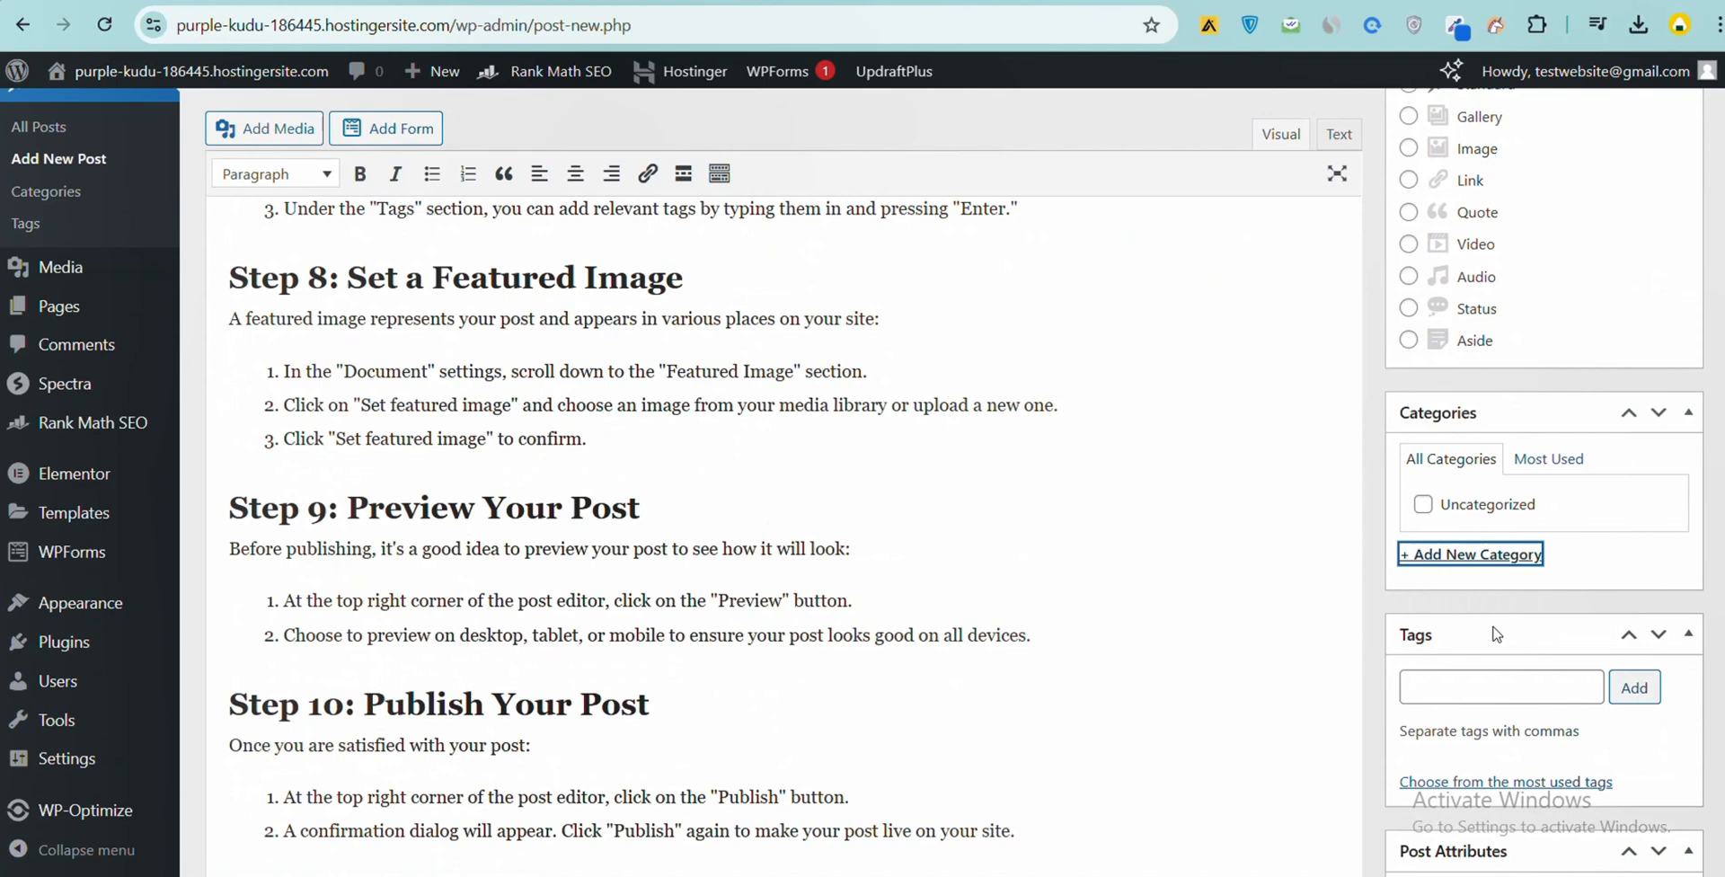
pyautogui.click(1483, 561)
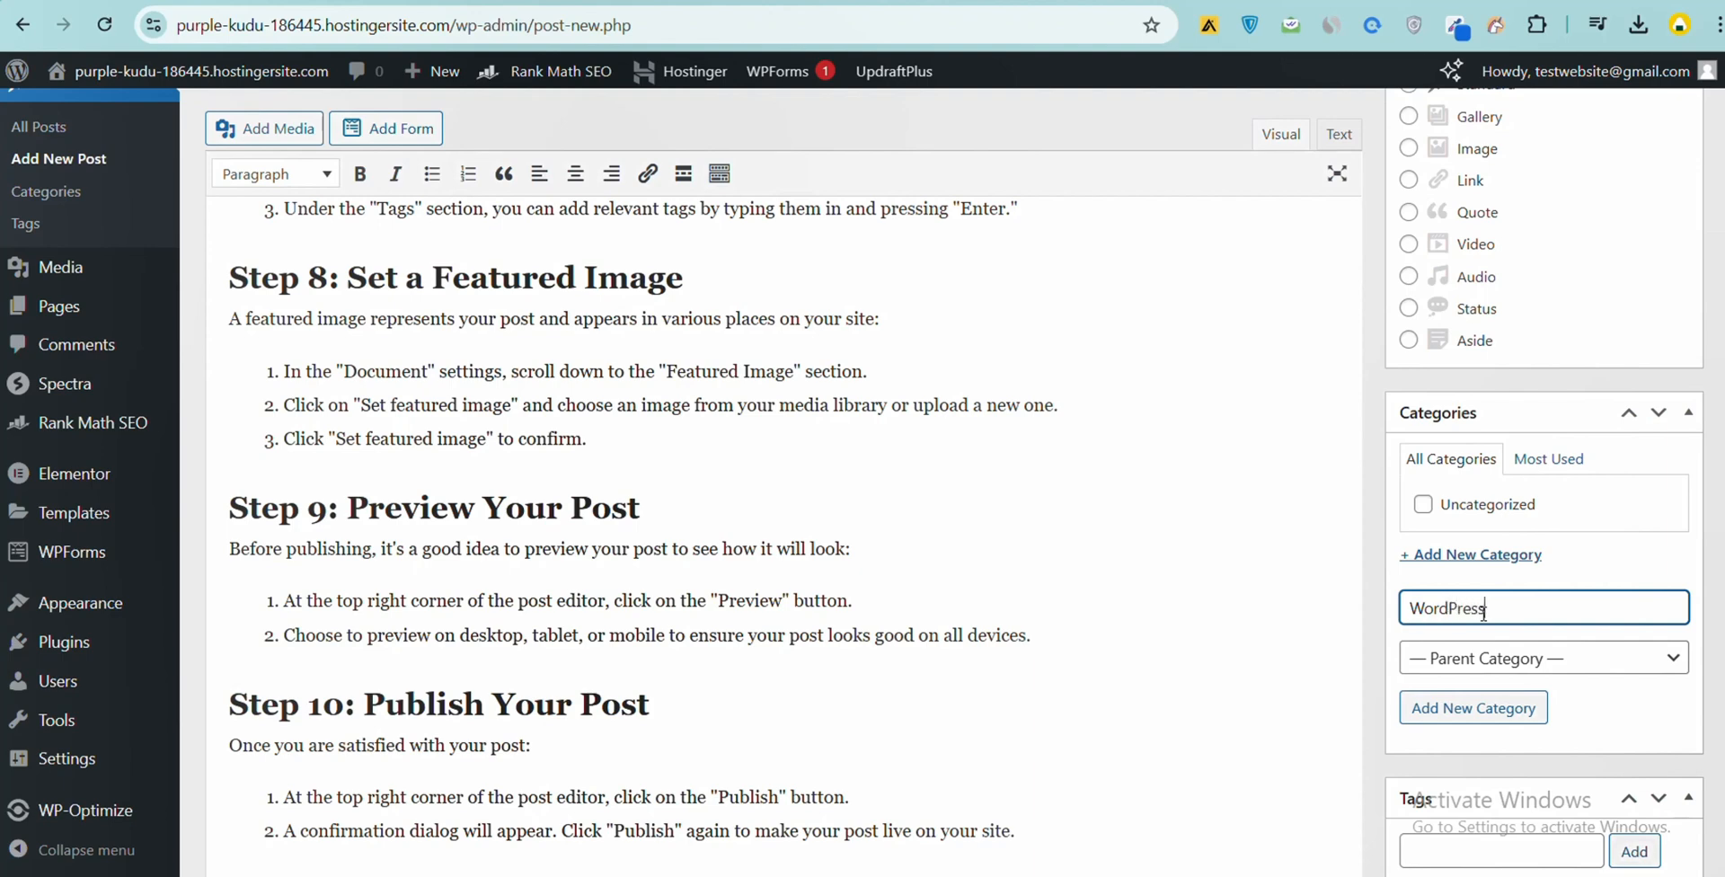
pyautogui.click(1495, 718)
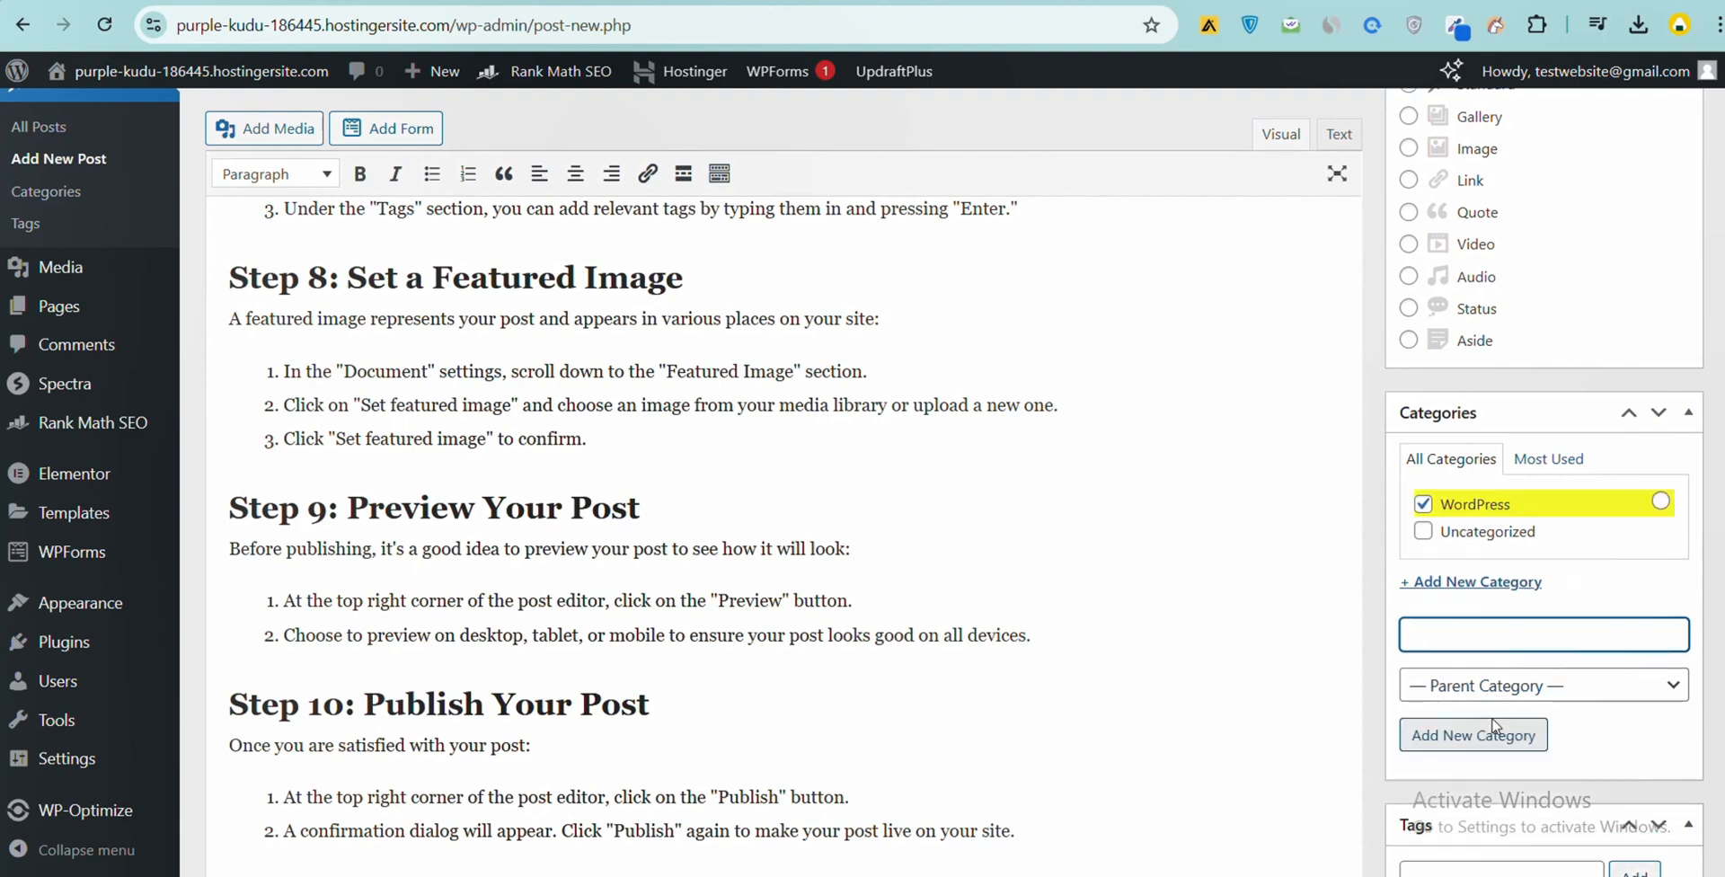
# - Add the tags "how to add post to wordpress" and "wordpress" to the post
pyautogui.scroll(-3, 1489, 718)
pyautogui.scroll(-1, 1483, 688)
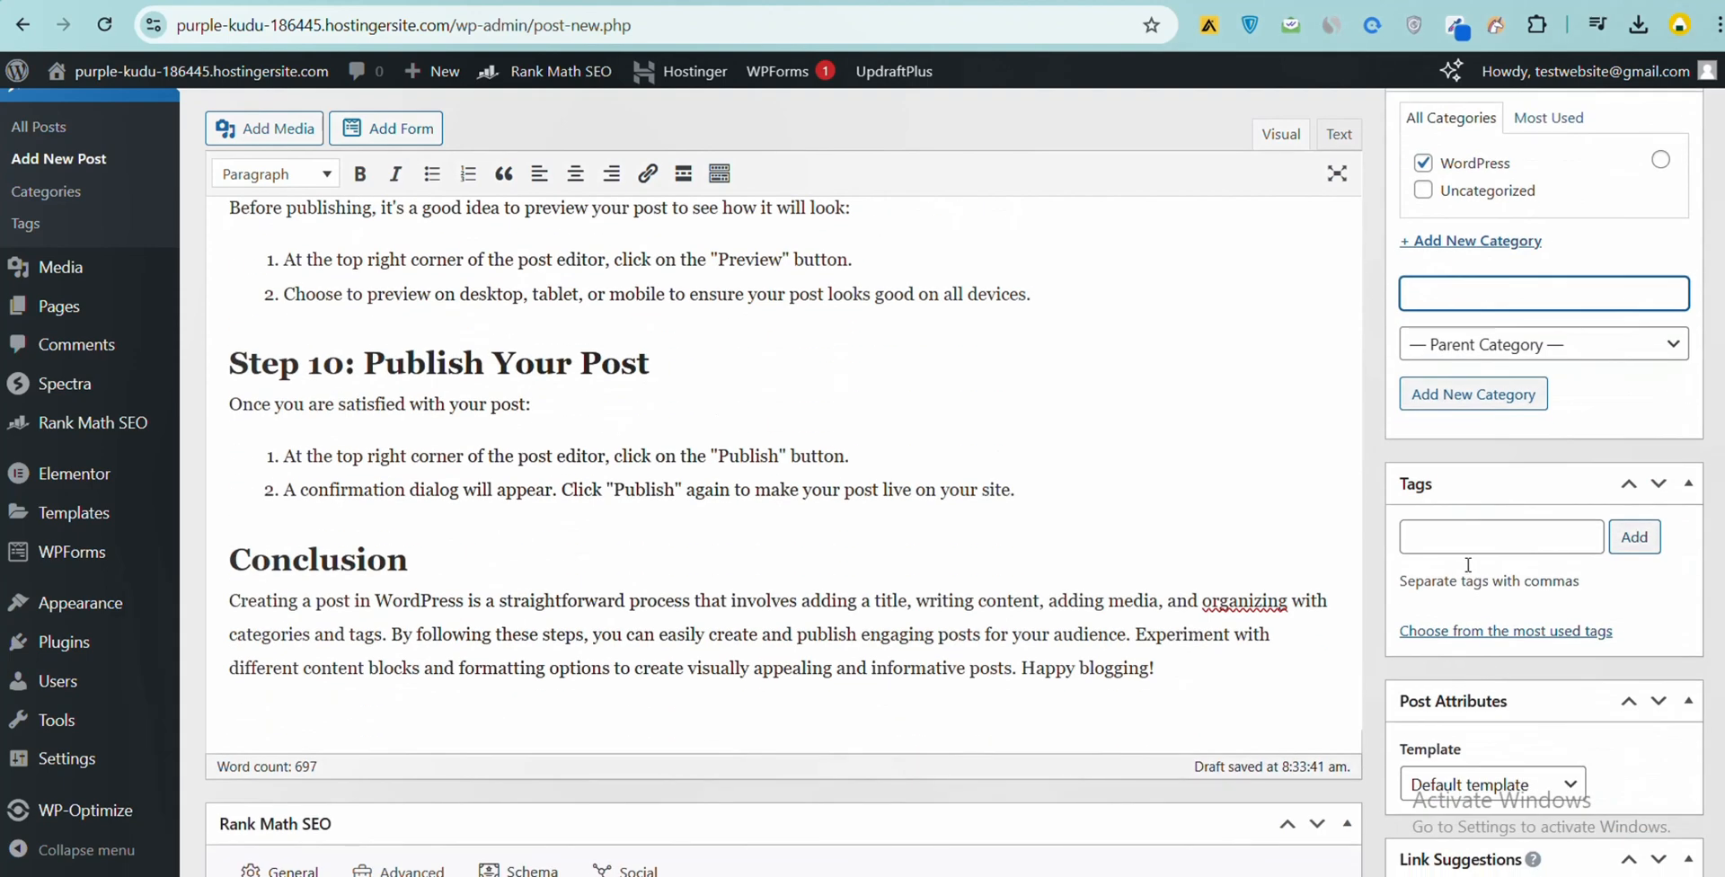
pyautogui.click(1465, 542)
pyautogui.write('h')
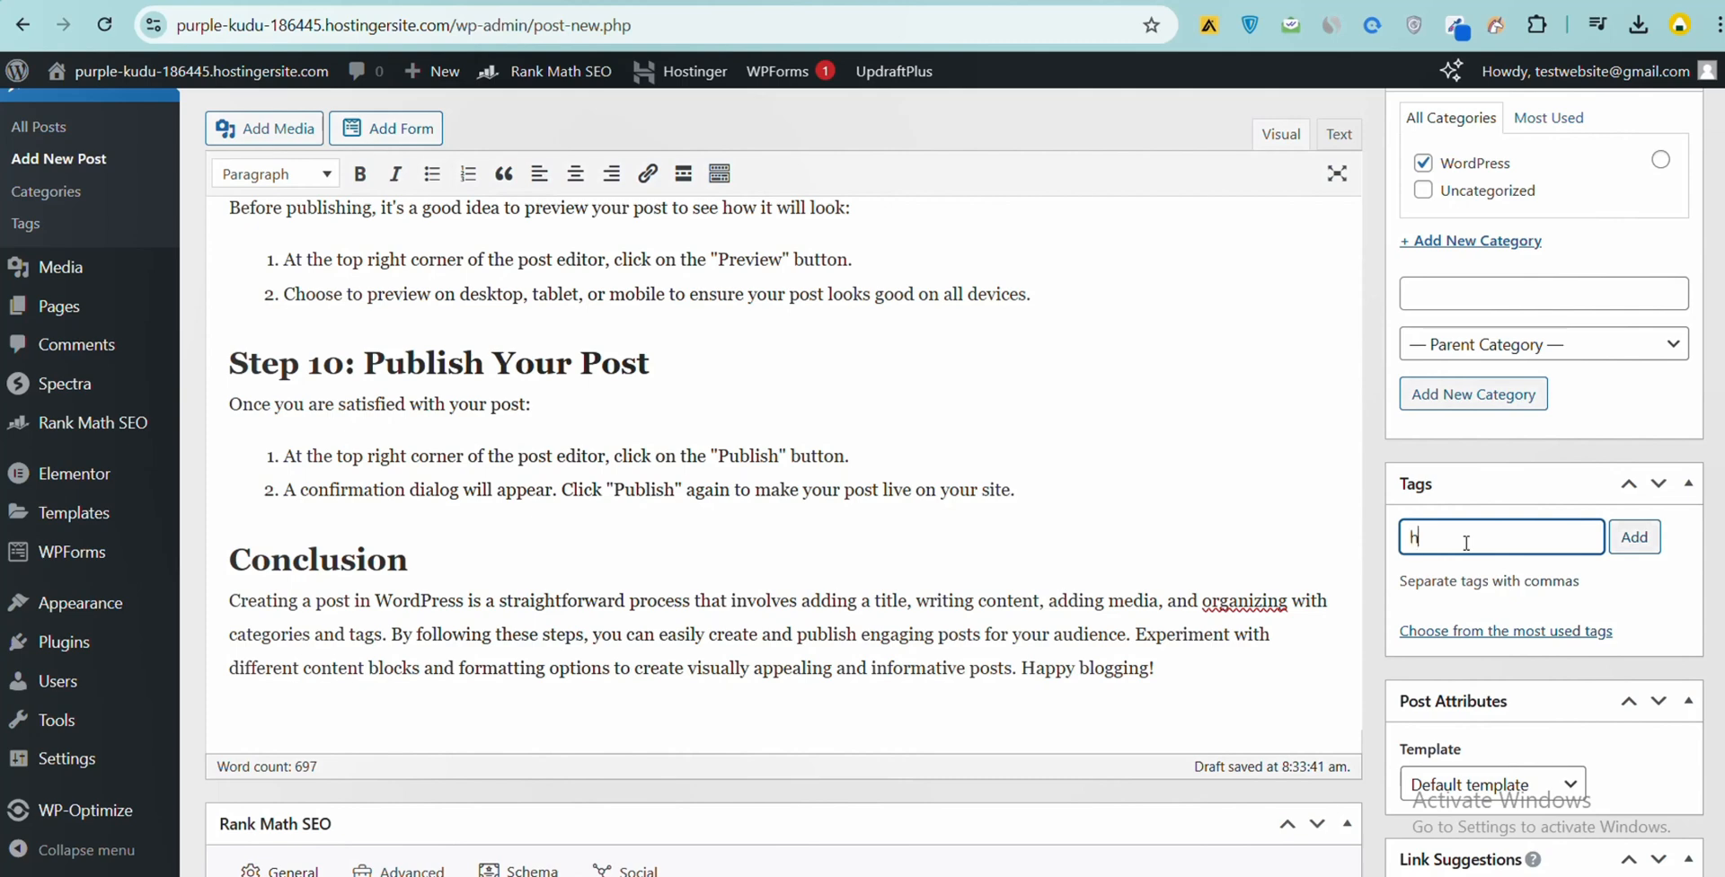
pyautogui.write('ow to add post to wordpress')
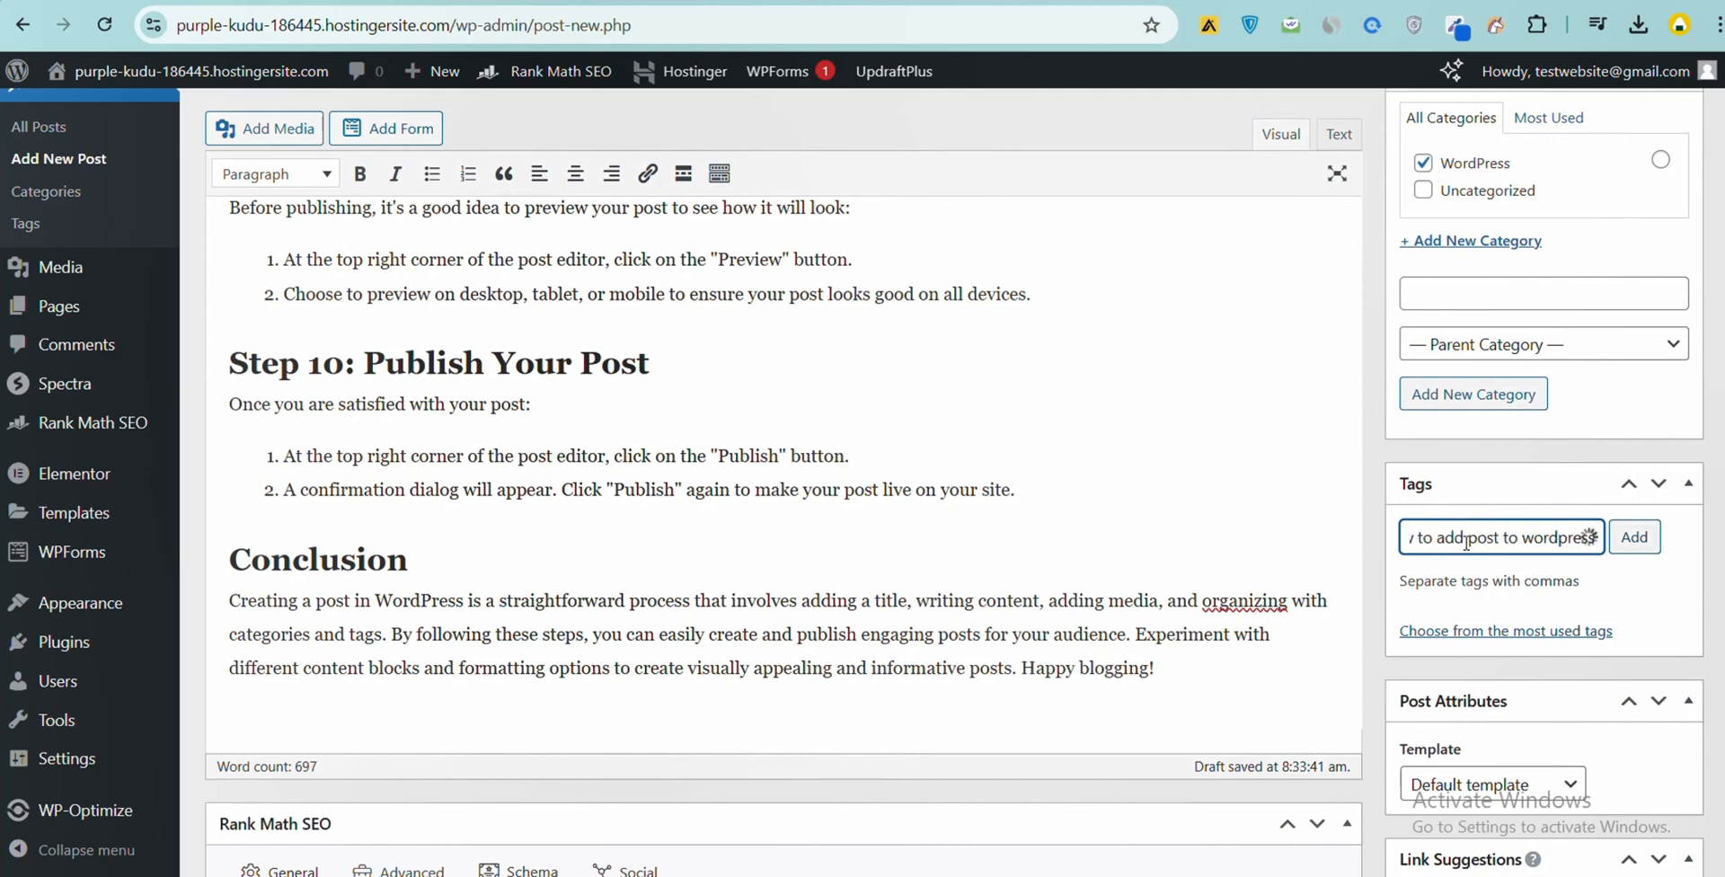
pyautogui.press('Return')
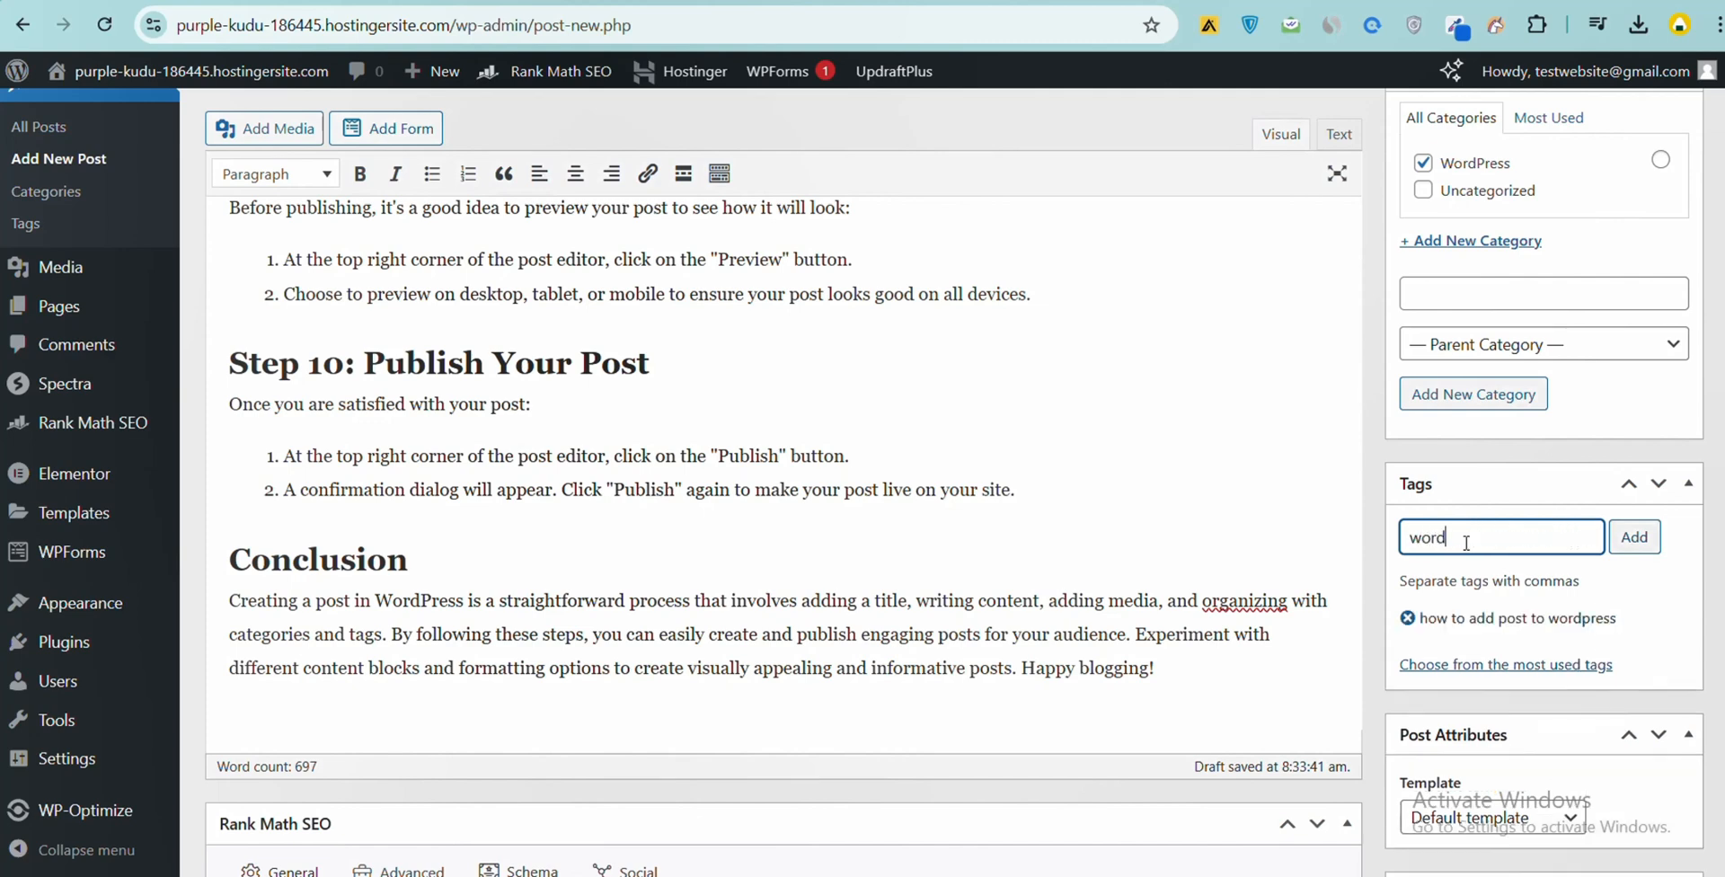
pyautogui.press('Return')
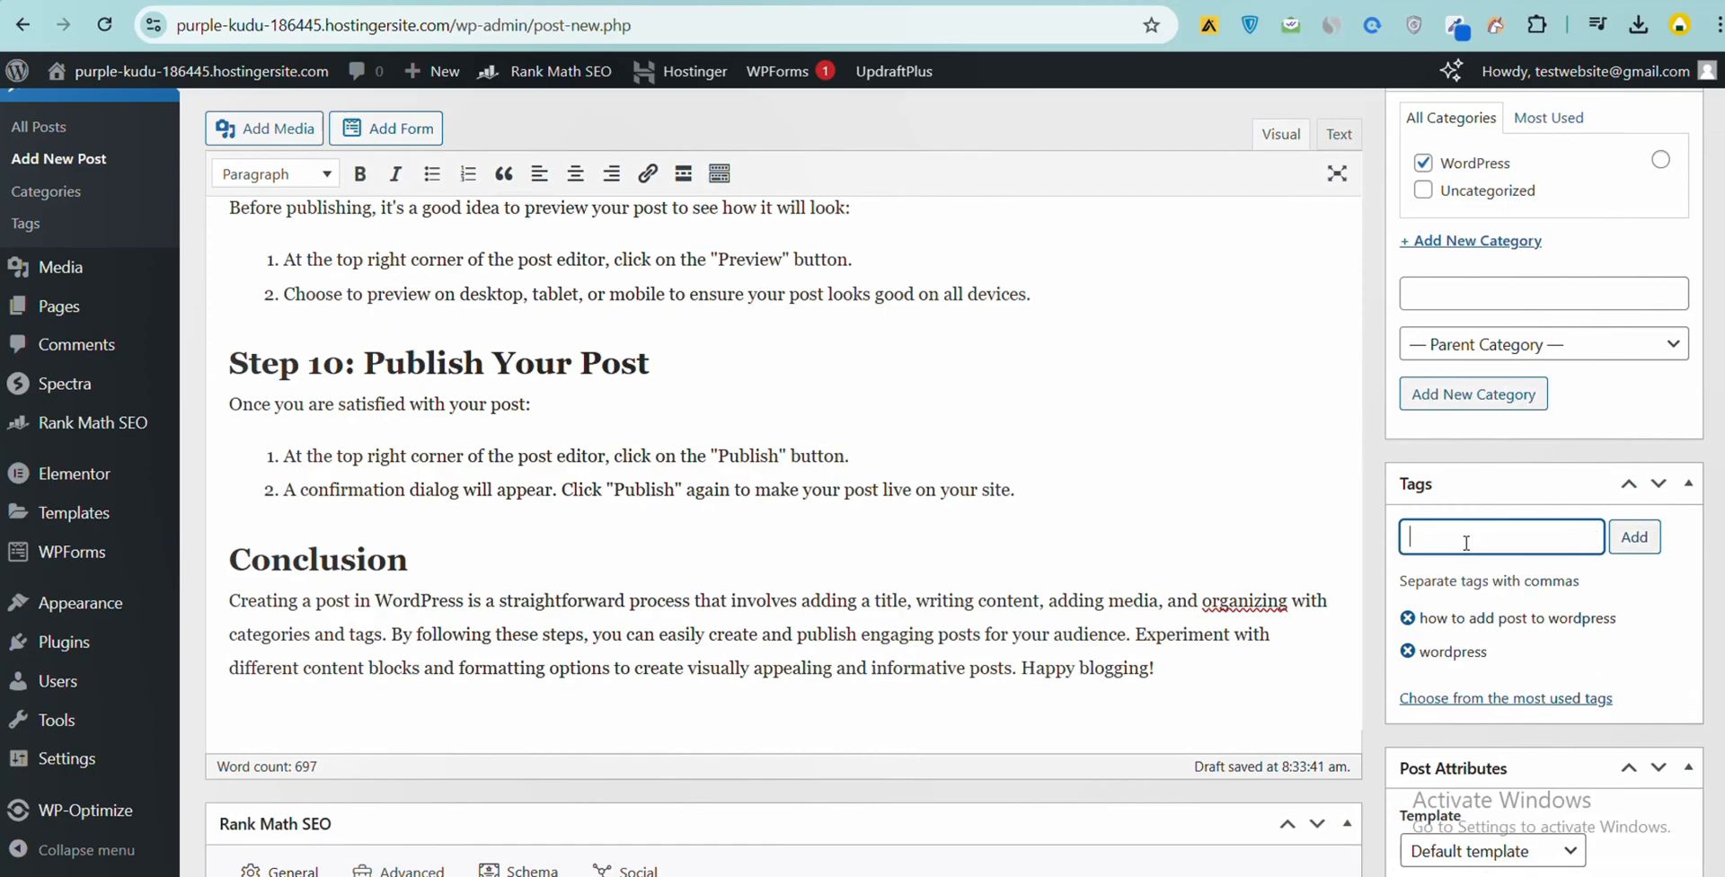
# - Publish the finished post
pyautogui.scroll(5, 1481, 527)
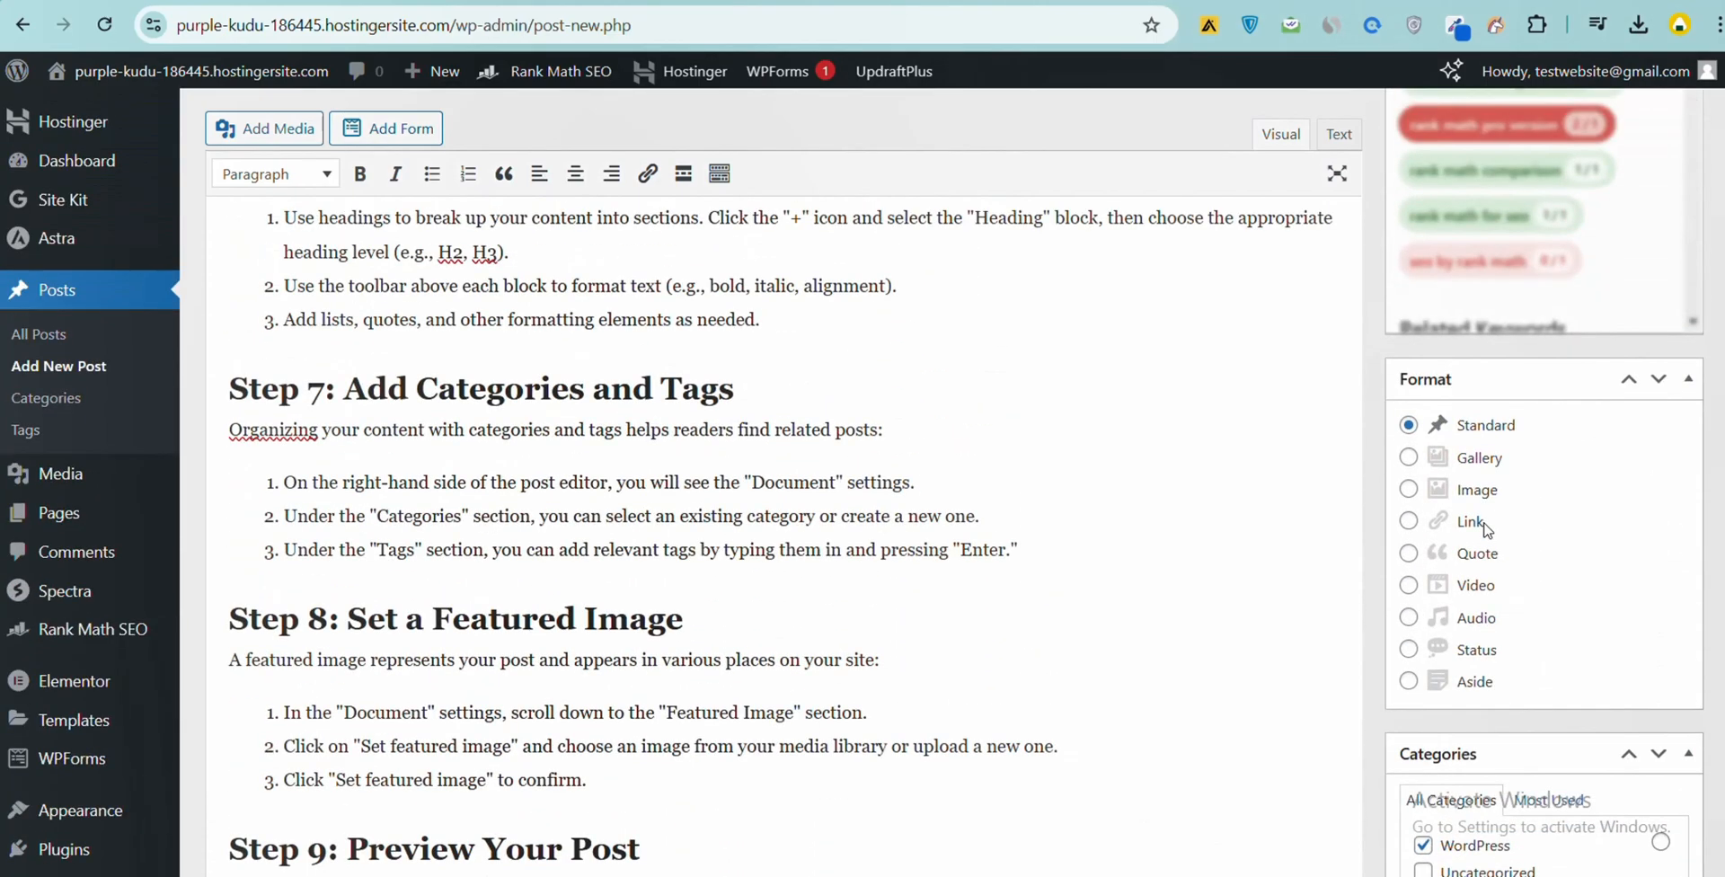
pyautogui.scroll(15, 1483, 528)
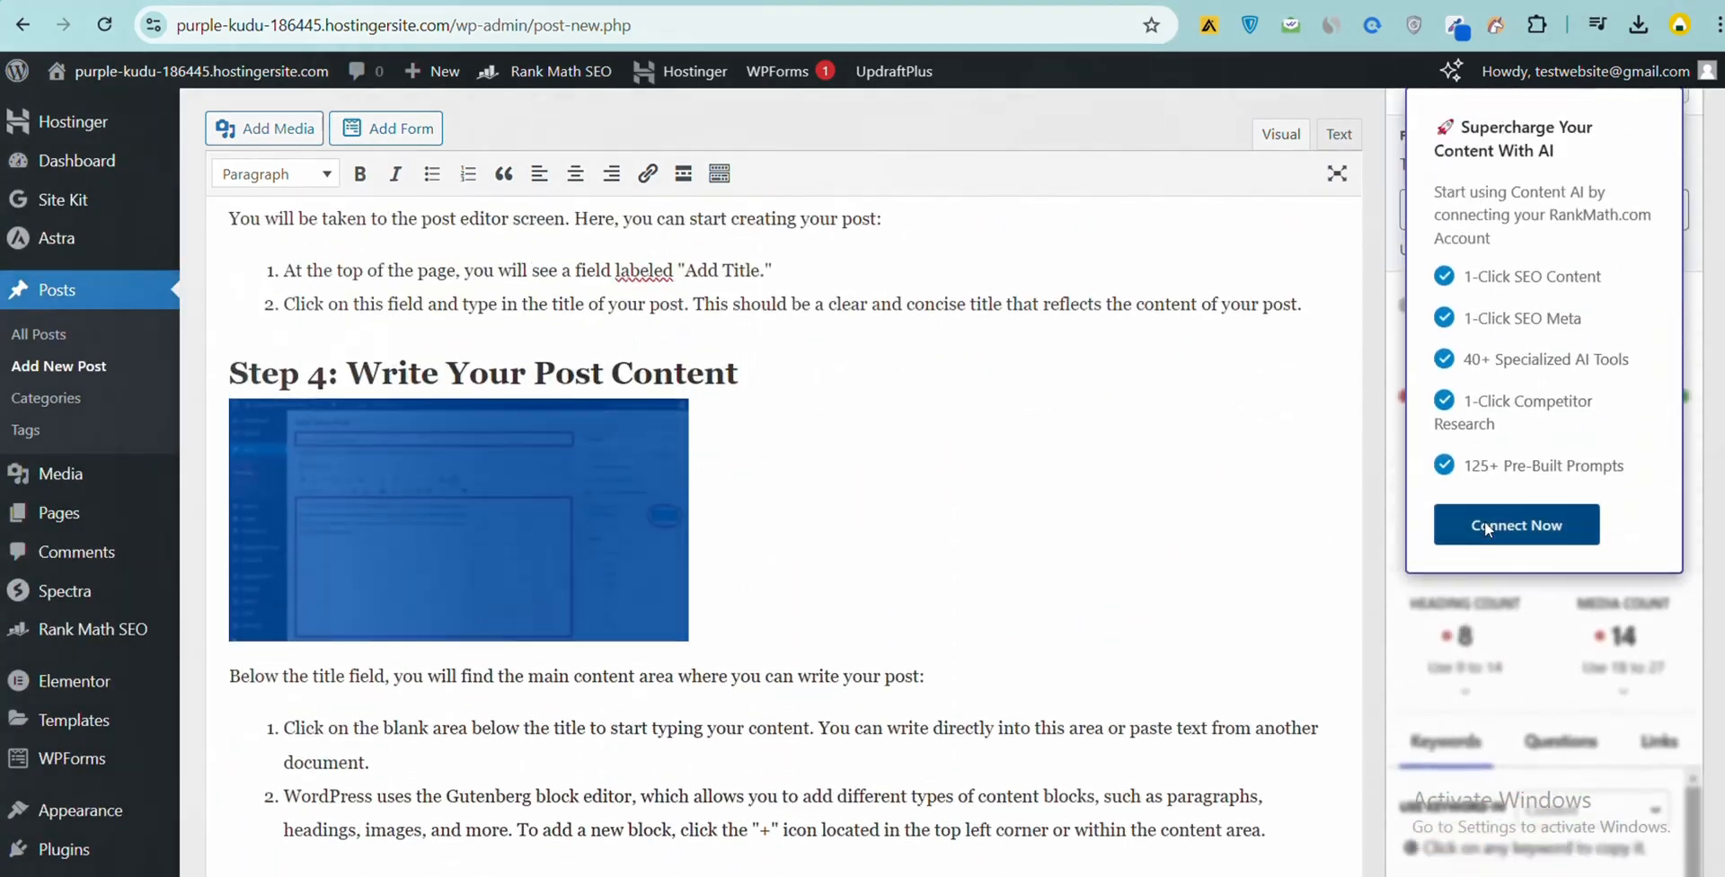
pyautogui.scroll(5, 1502, 509)
pyautogui.click(1644, 418)
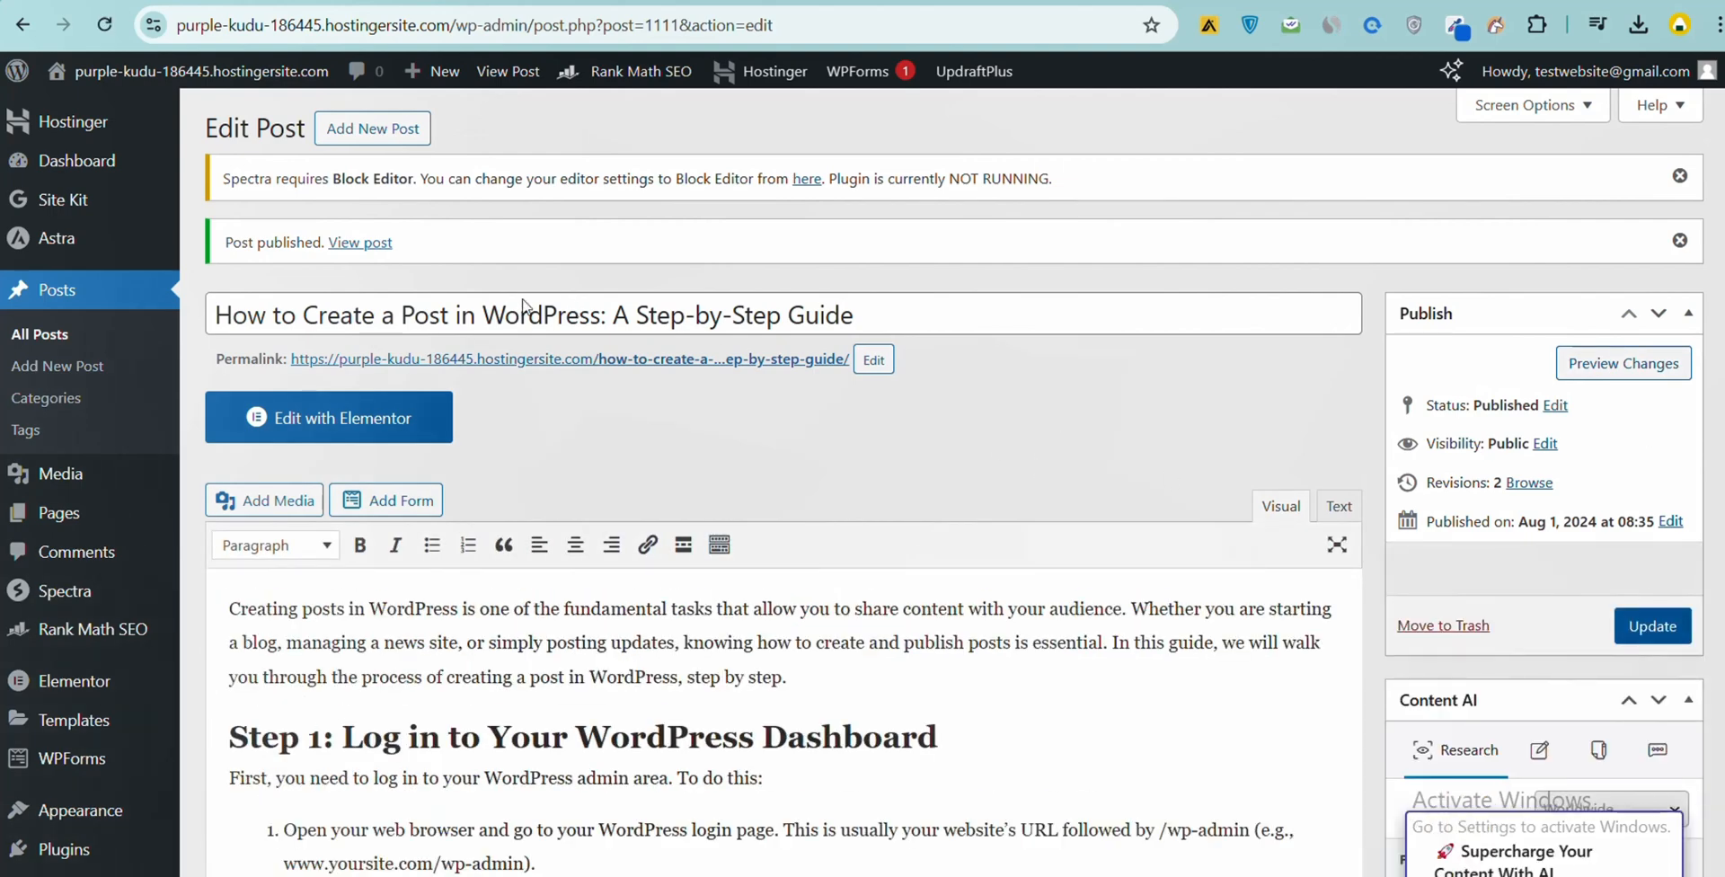
# - View the published post in a new browser tab and examine its featured image, headings and text through to the conclusion
pyautogui.rightClick(352, 244)
pyautogui.click(431, 271)
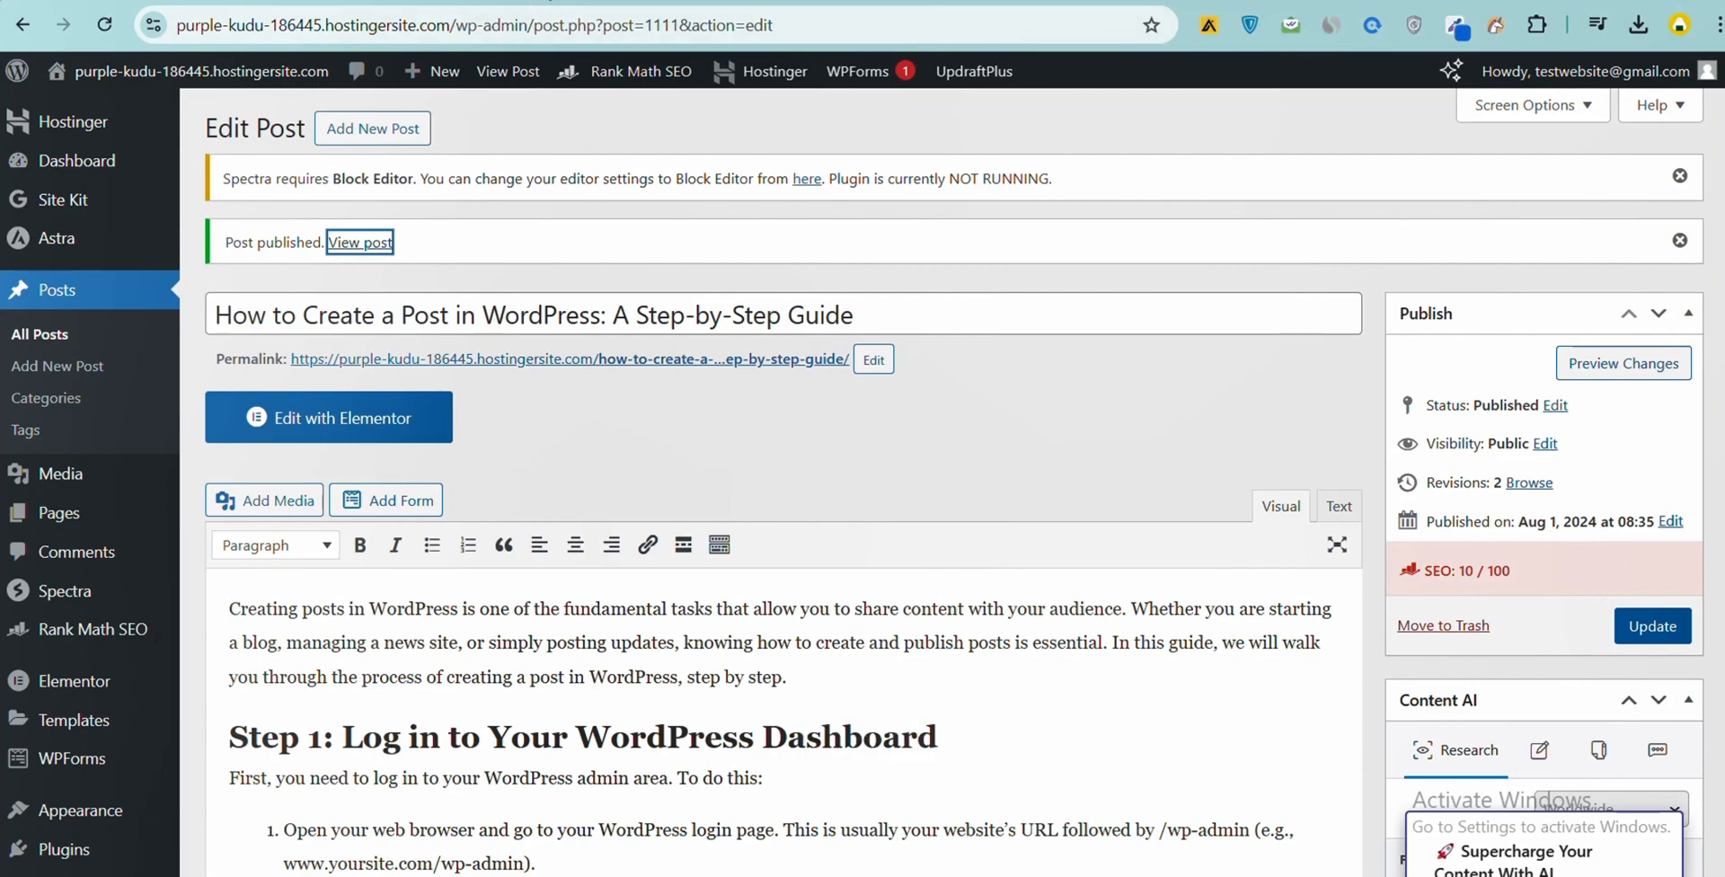
pyautogui.press('Return')
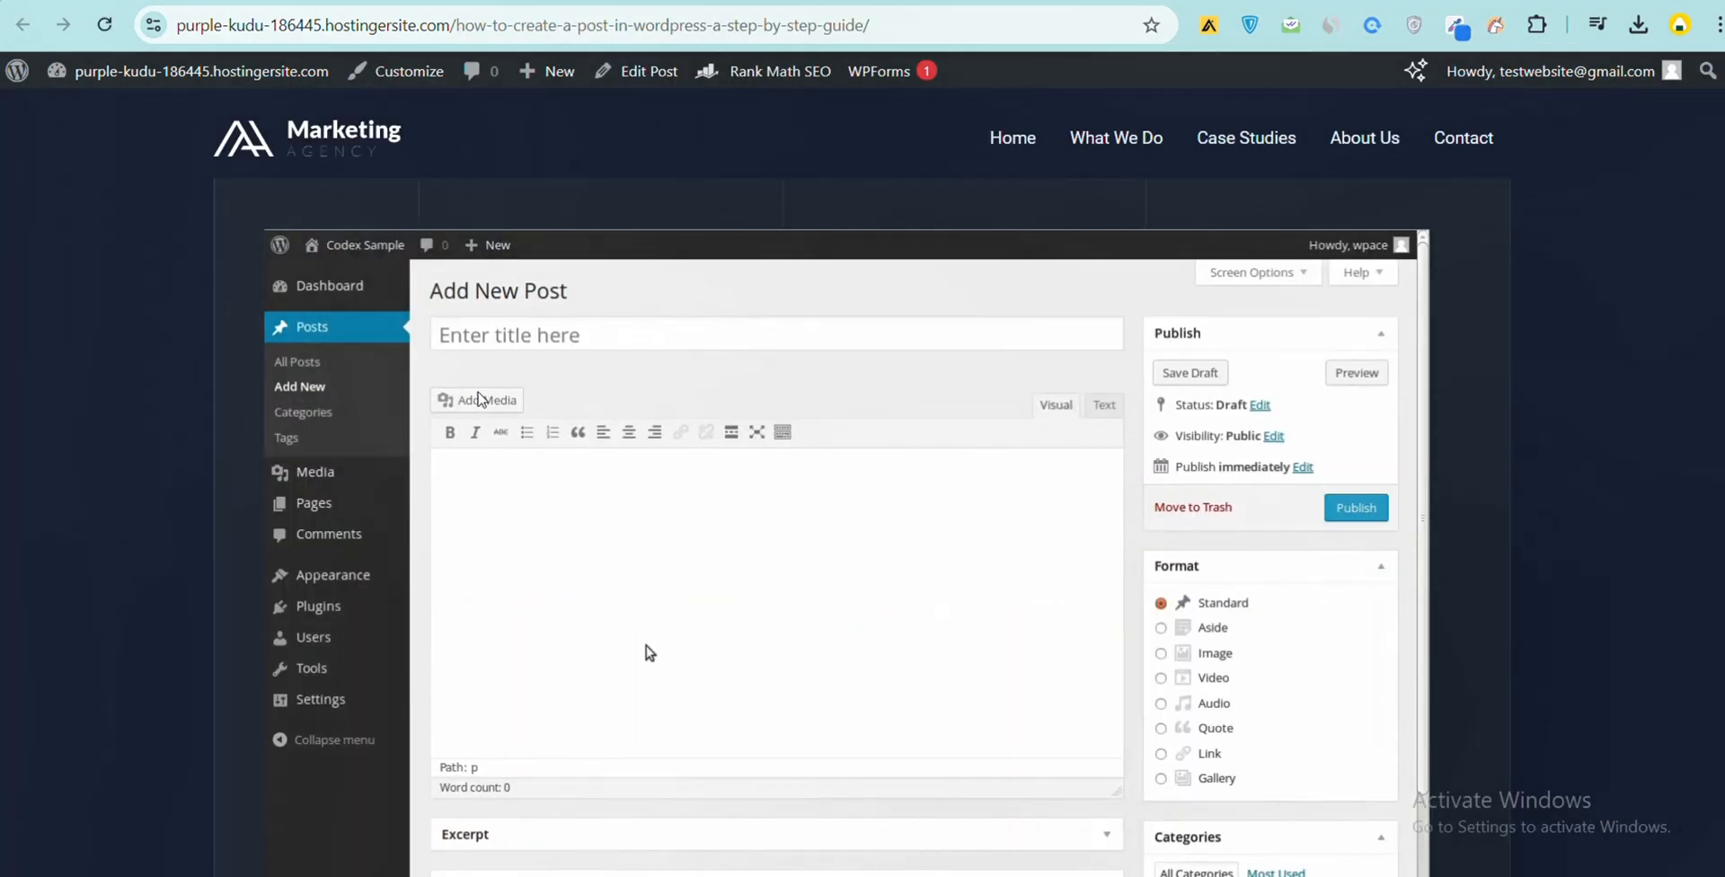
pyautogui.scroll(-8, 474, 386)
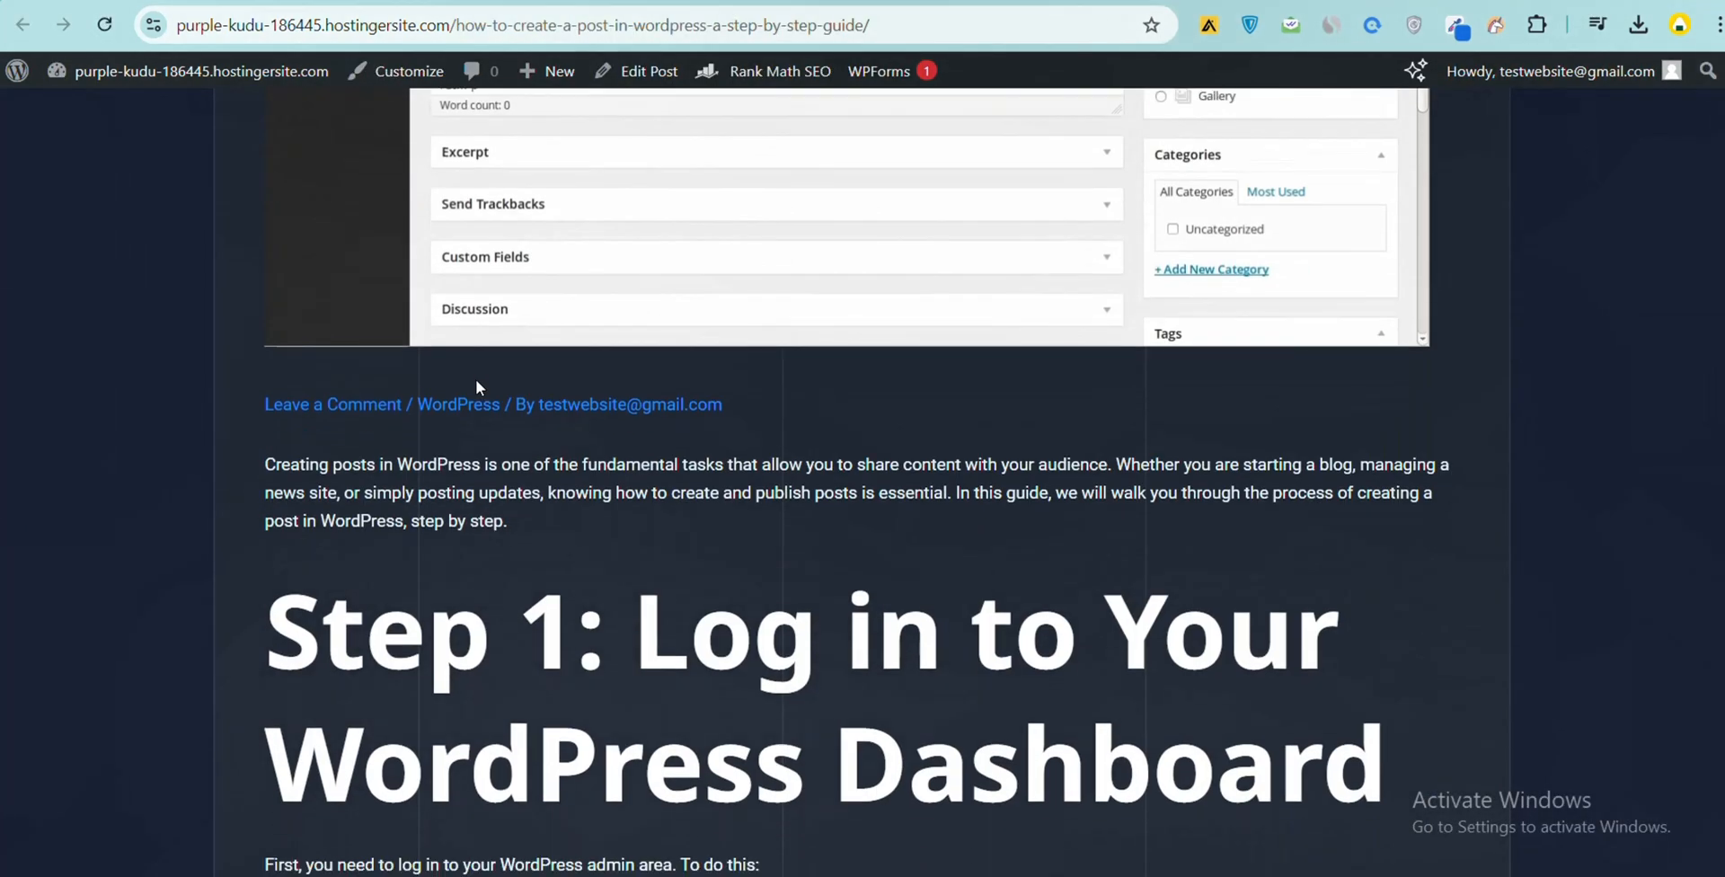
pyautogui.scroll(-9, 476, 386)
pyautogui.scroll(-17, 700, 421)
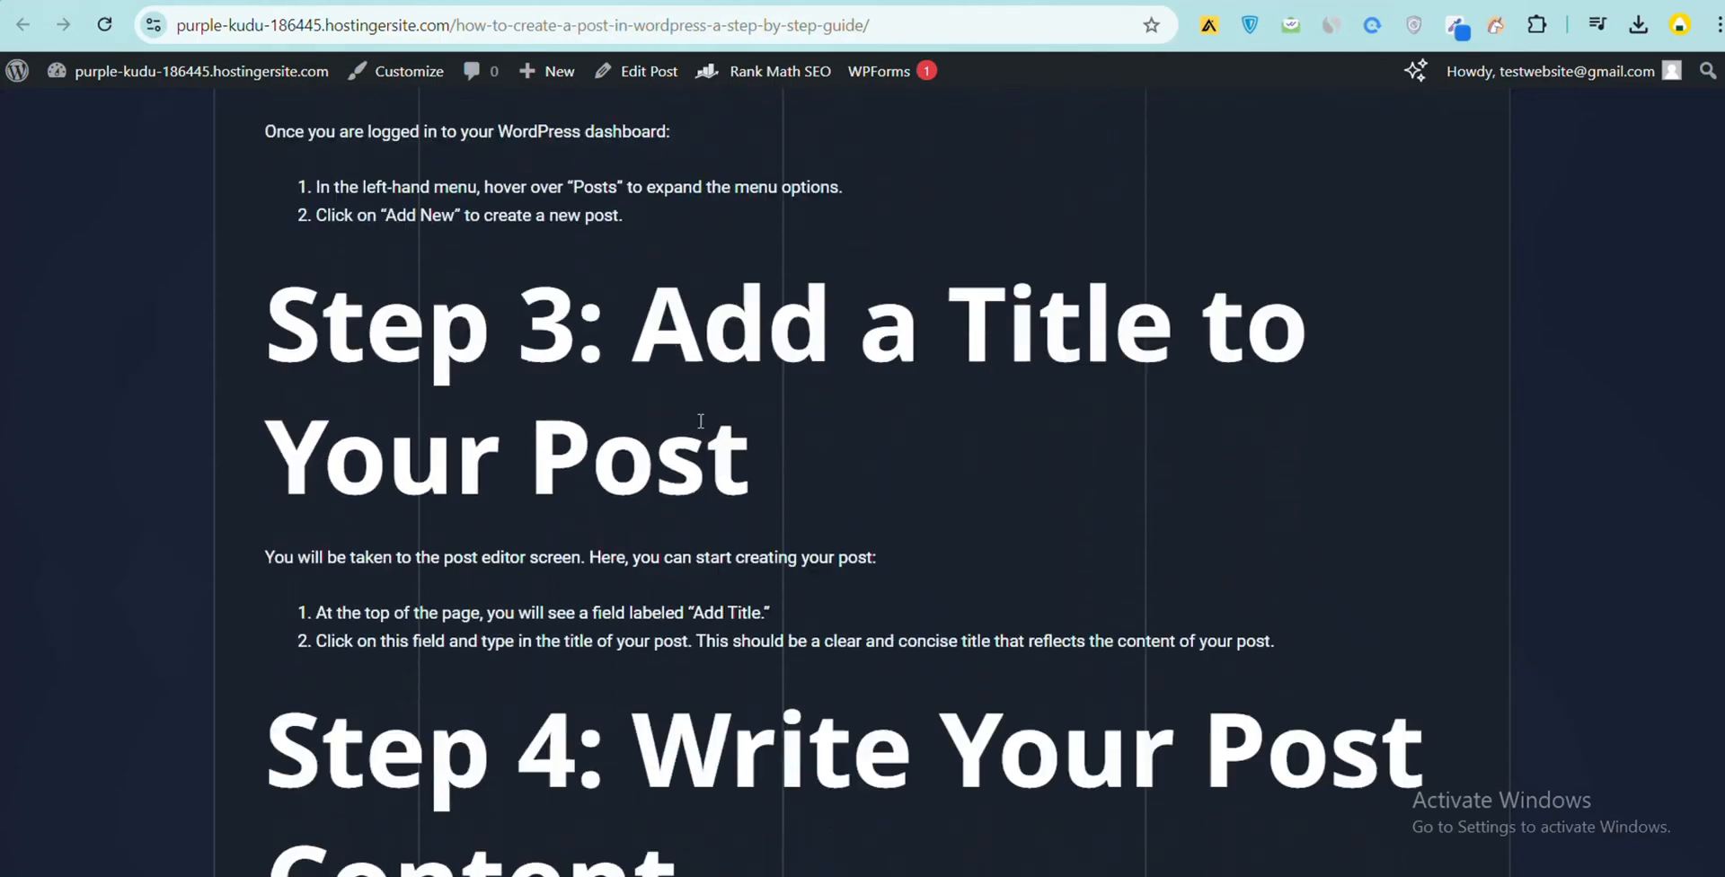
pyautogui.scroll(-19, 703, 429)
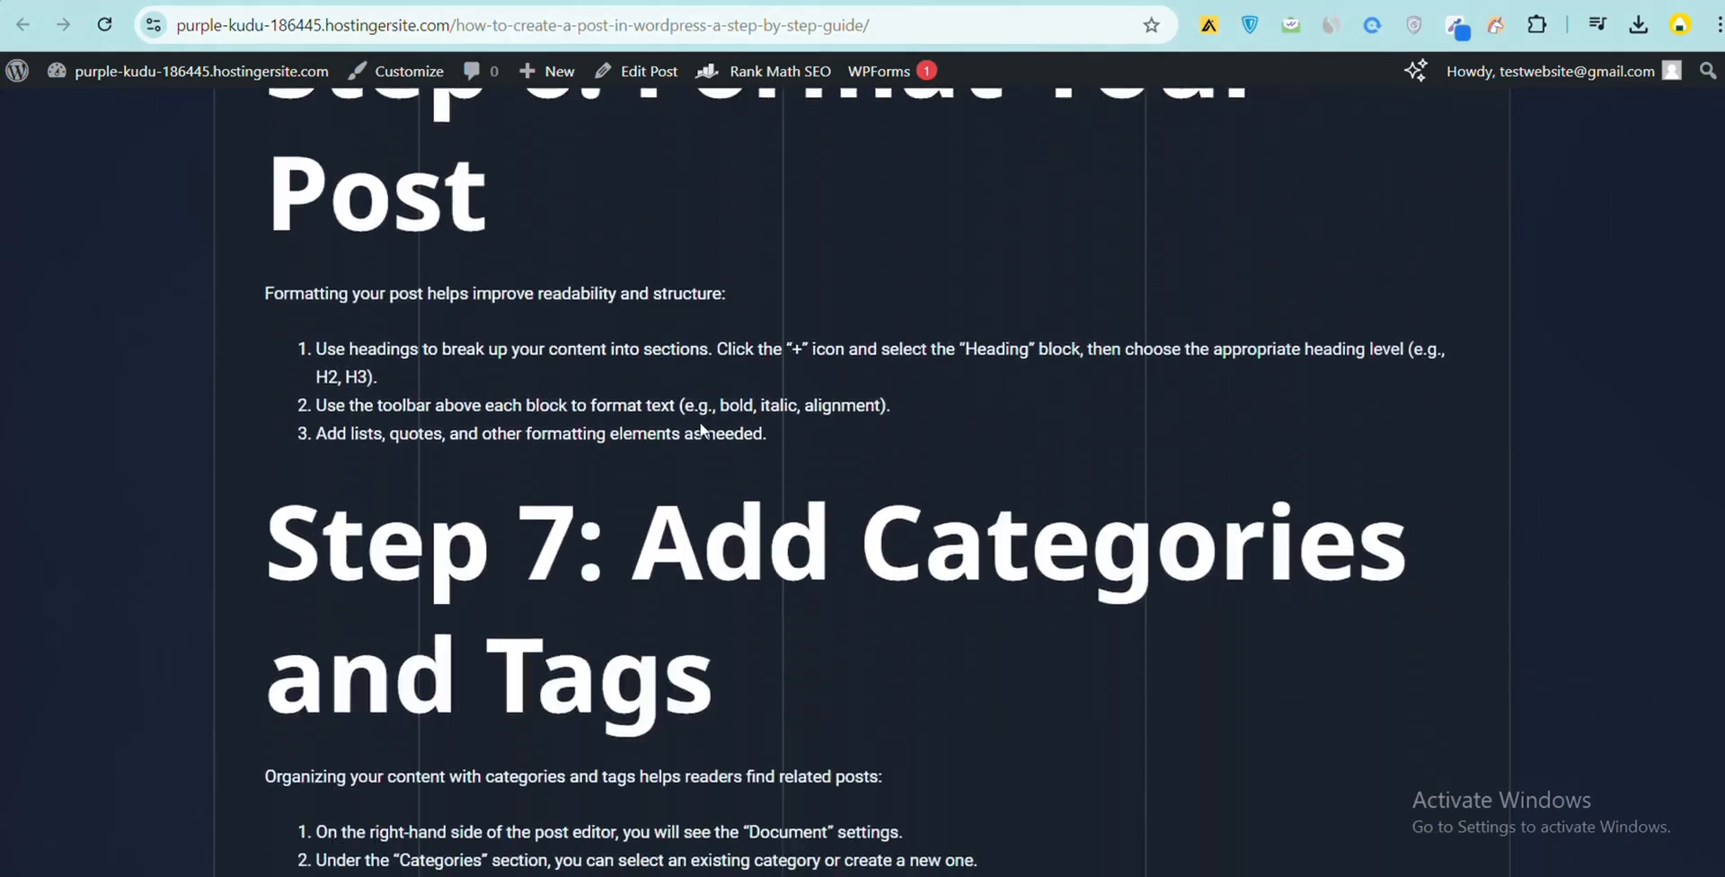
pyautogui.scroll(-17, 703, 430)
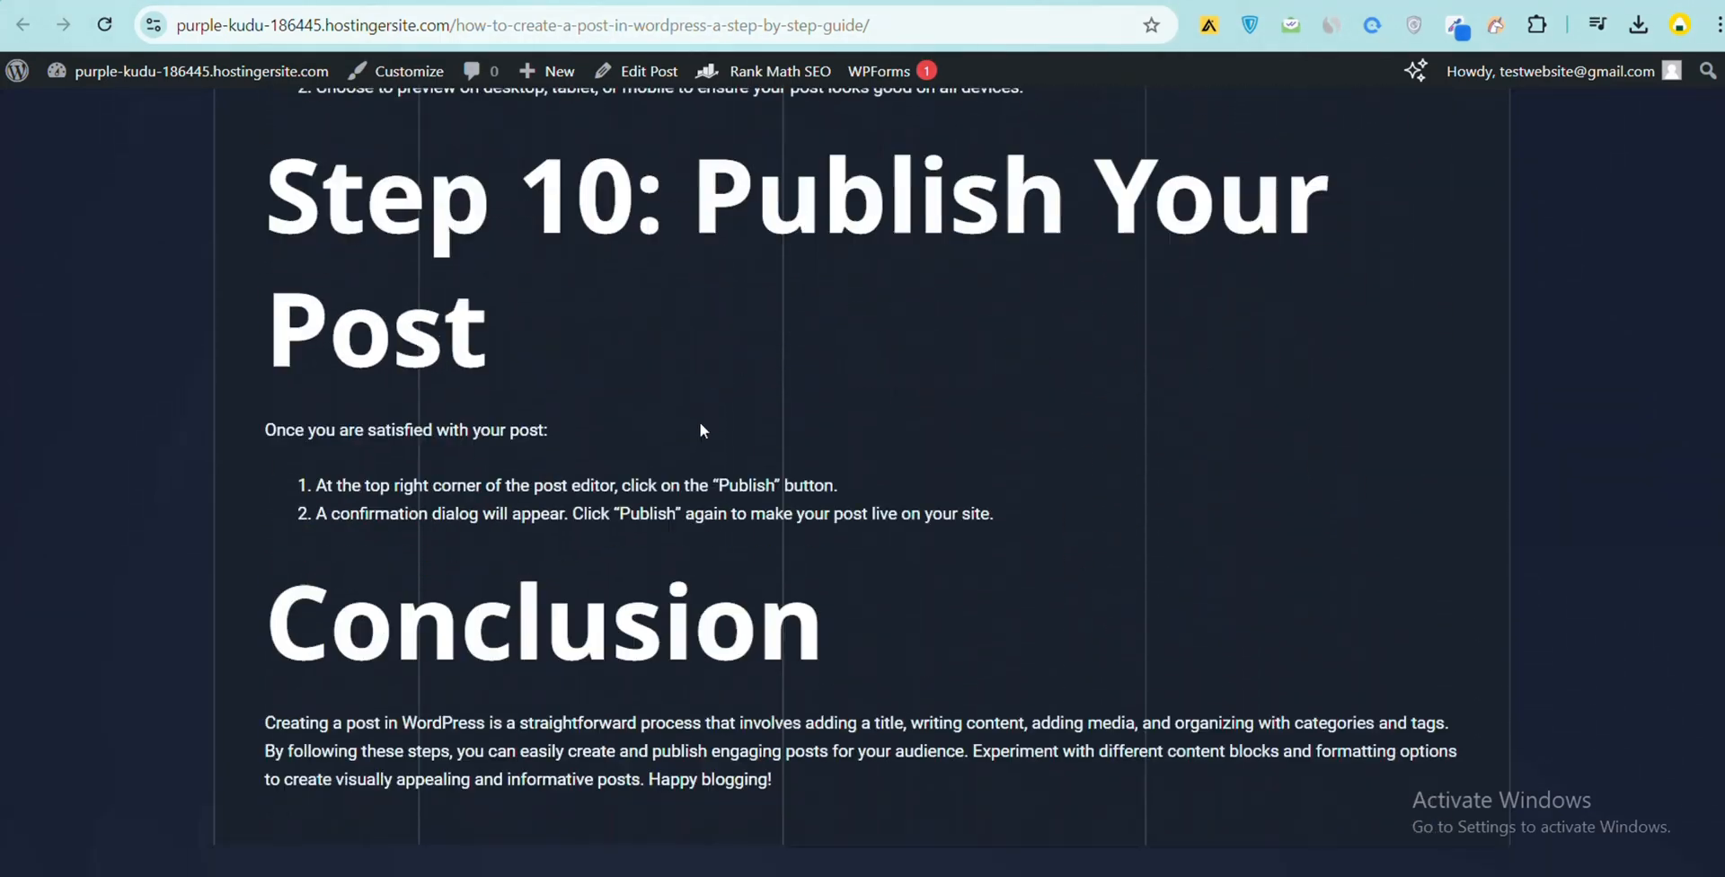
pyautogui.scroll(20, 699, 422)
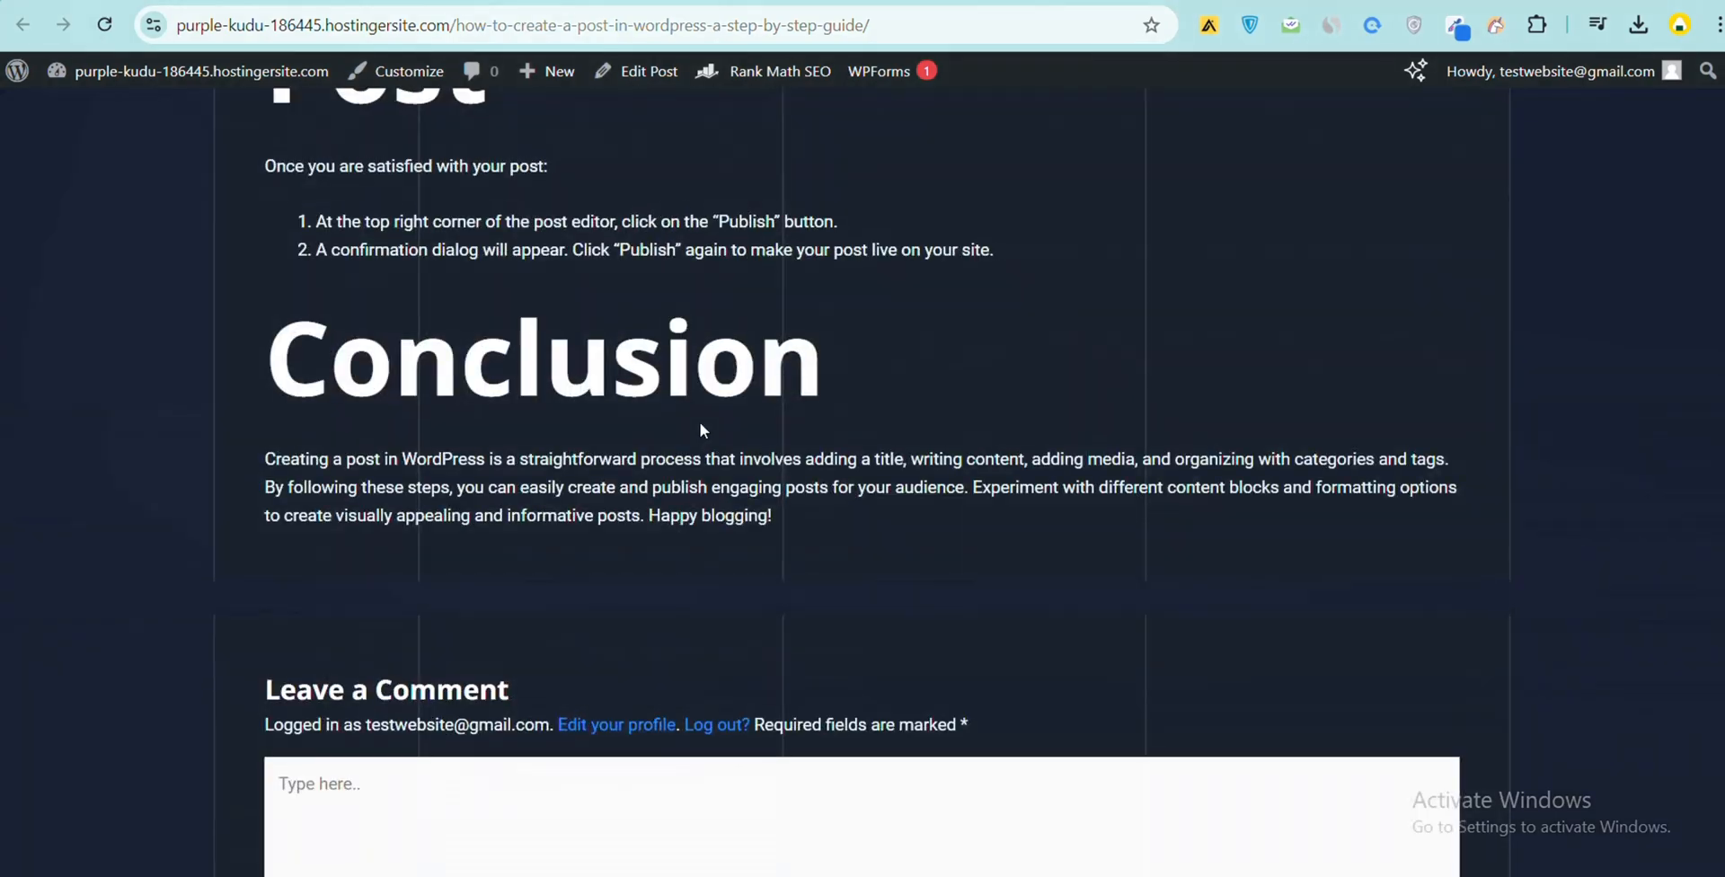
pyautogui.scroll(10, 699, 422)
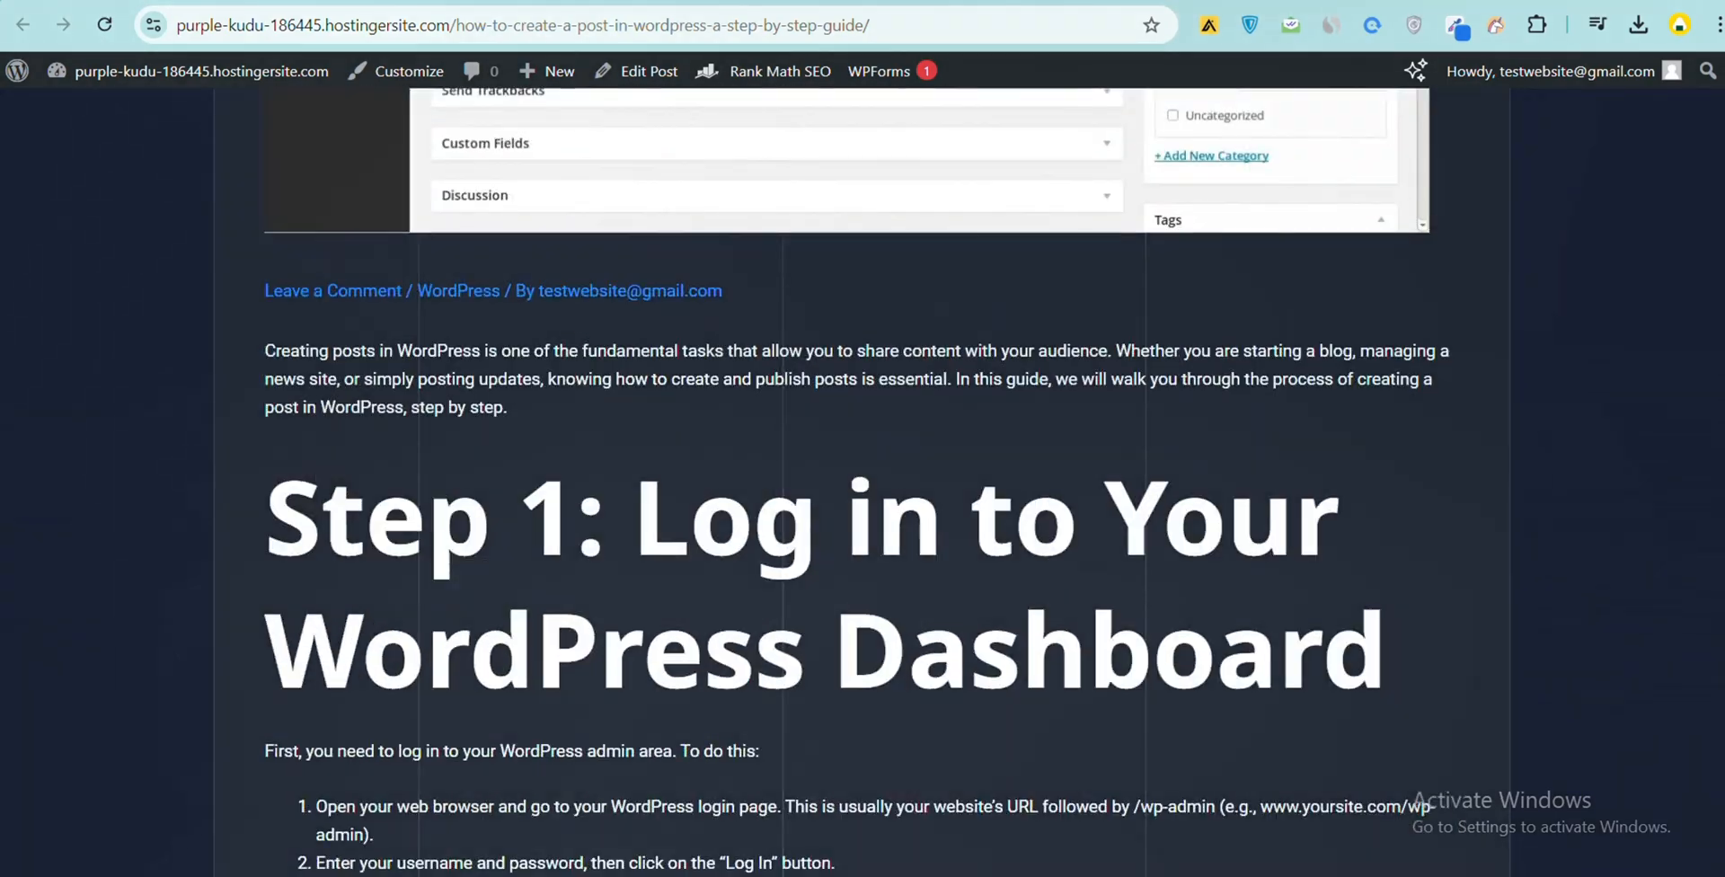